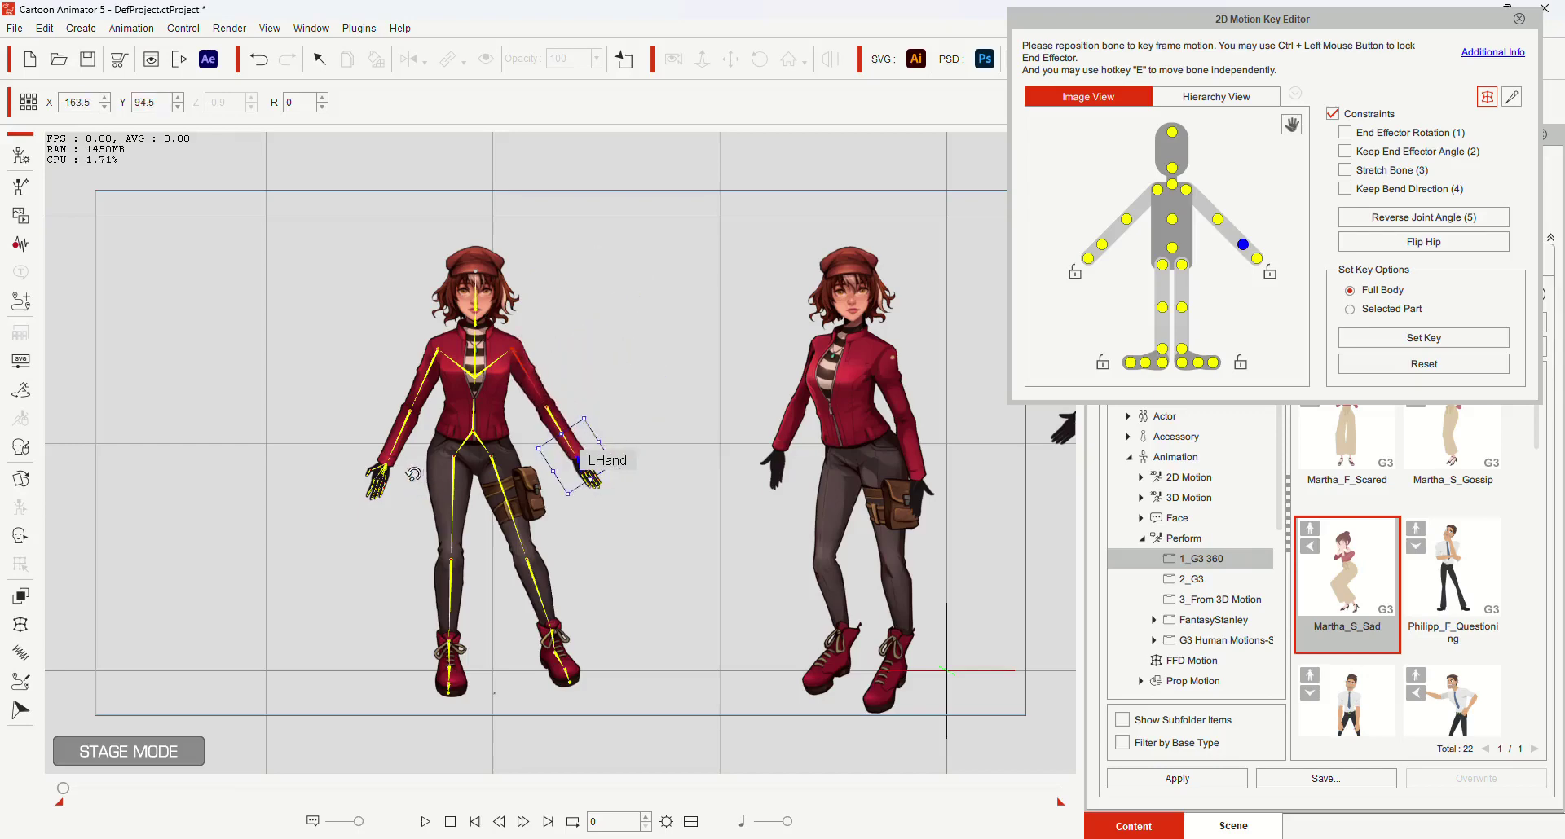
- Pose the left character with her right hand raised beside her head and both feet shifted slightly
{"action": "left_click_drag", "start_coordinate": [387, 472], "coordinate": [337, 329]}
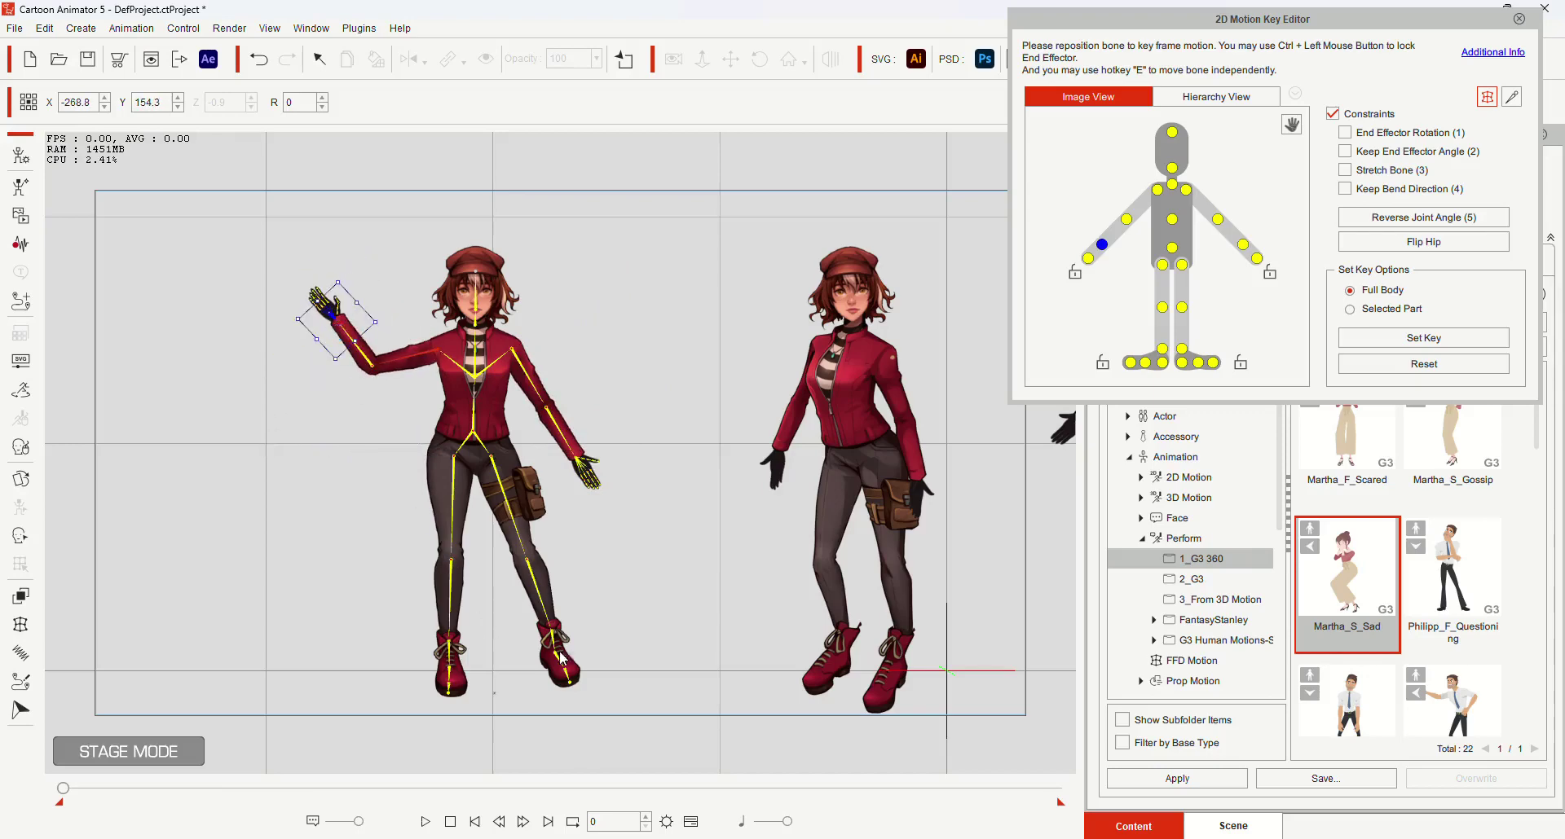
{"action": "mouse_move", "coordinate": [557, 646]}
{"action": "left_mouse_down"}
{"action": "mouse_move", "coordinate": [533, 626]}
{"action": "mouse_move", "coordinate": [607, 538]}
{"action": "mouse_move", "coordinate": [585, 593]}
{"action": "mouse_move", "coordinate": [513, 566]}
{"action": "mouse_move", "coordinate": [549, 634]}
{"action": "left_mouse_up"}
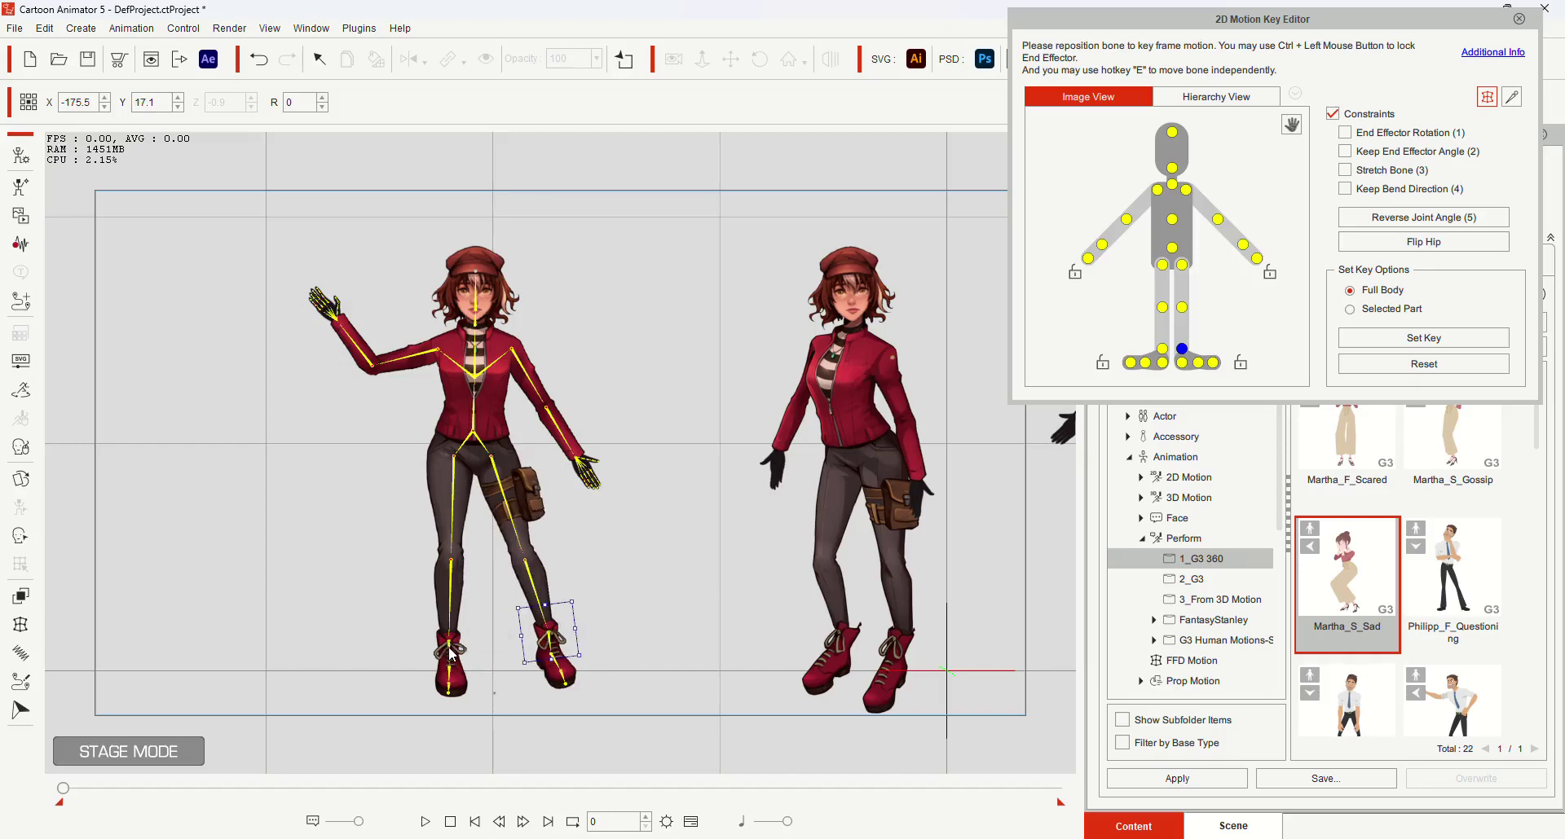
{"action": "left_click_drag", "start_coordinate": [450, 654], "coordinate": [468, 693]}
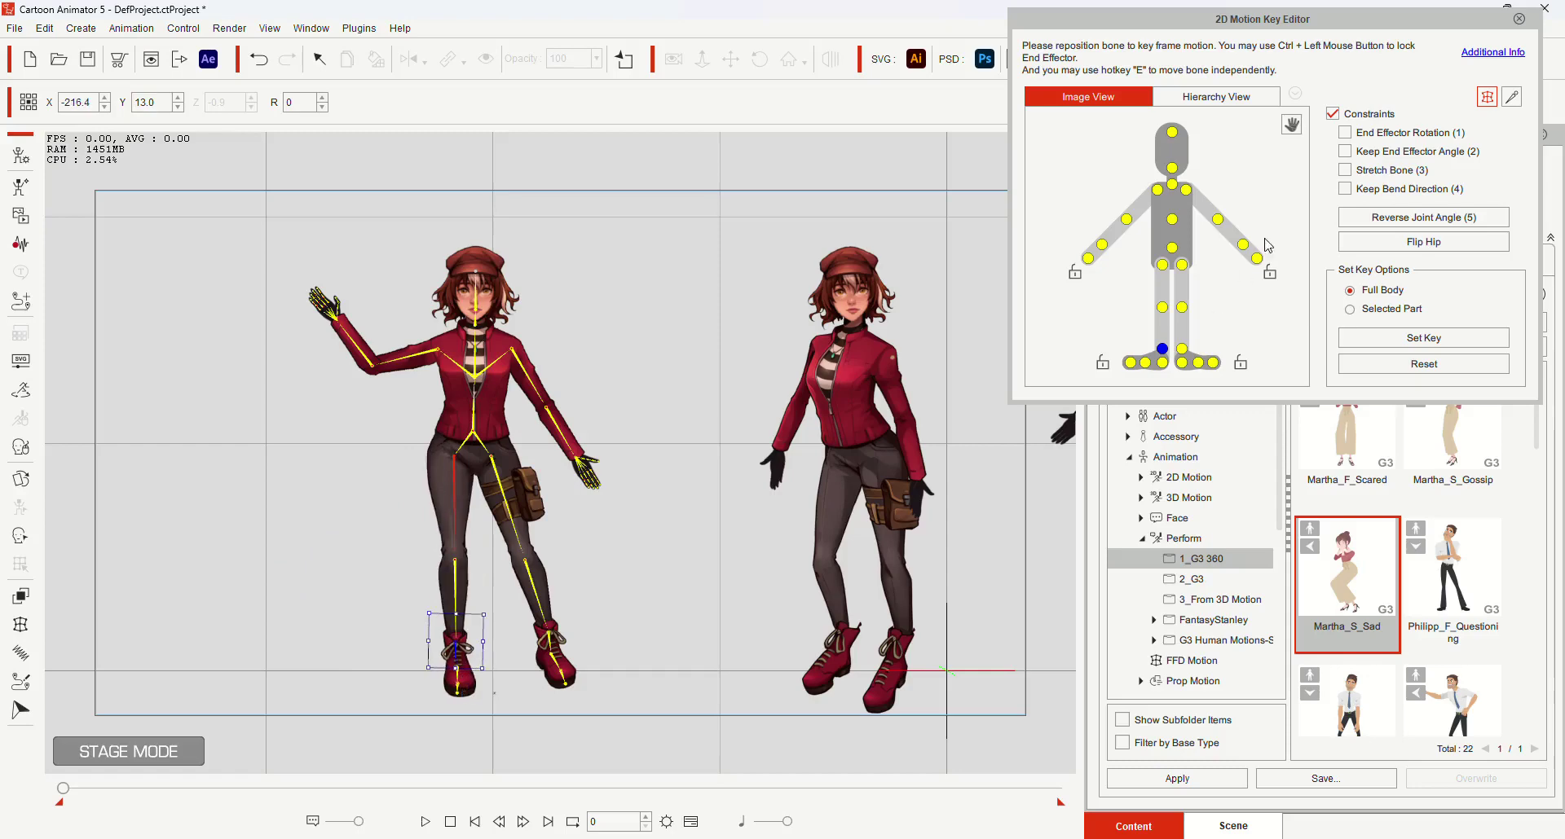
- Open the Hand Pose Editor and try the Natural poses Female_A, Female_B, Relaxed_A and Point_A on both hands
{"action": "left_click", "coordinate": [1291, 124]}
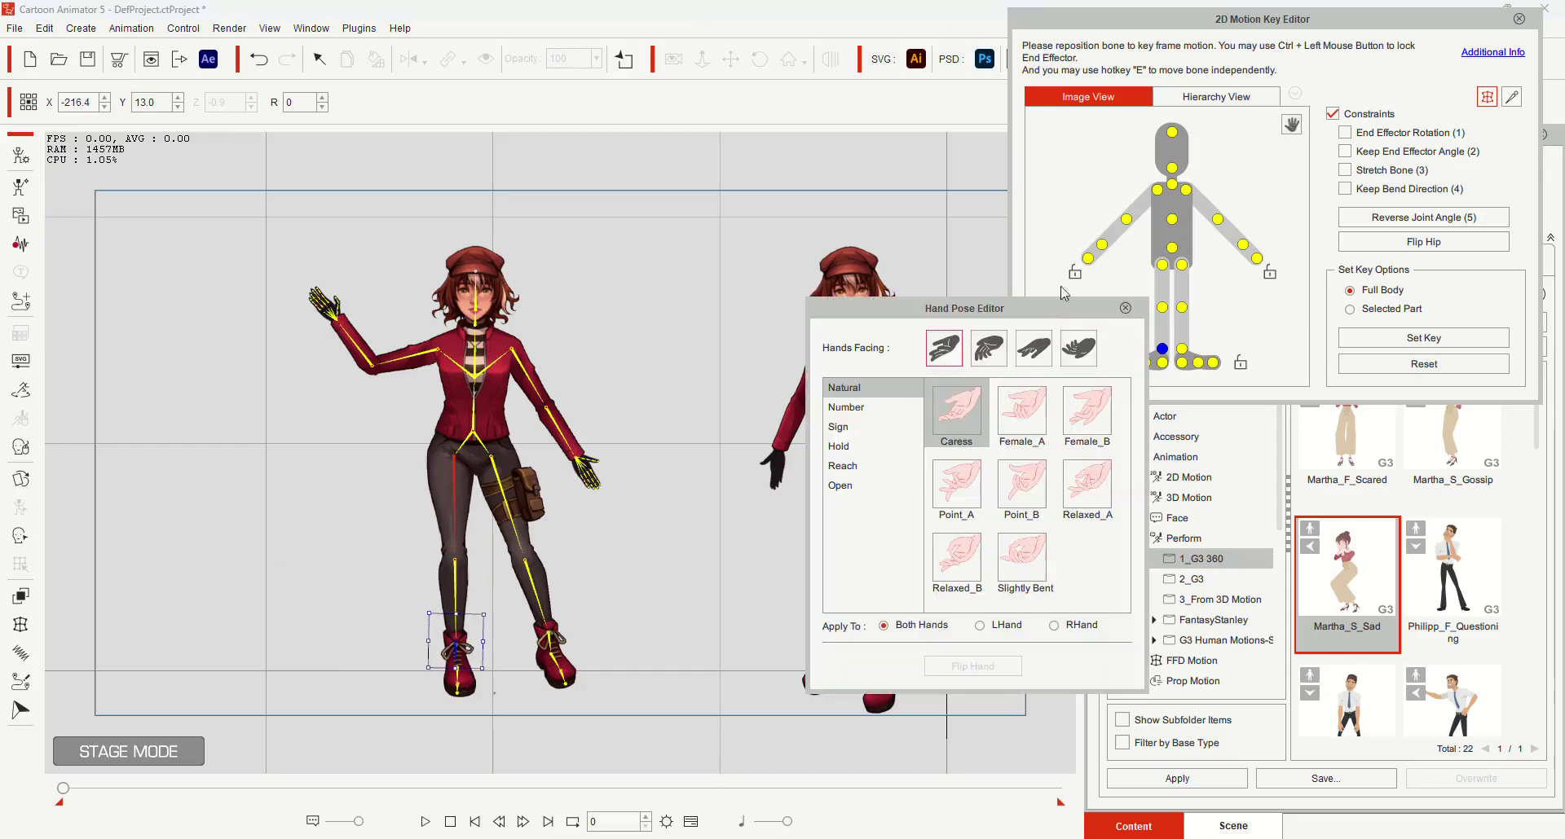
{"action": "left_click", "coordinate": [1009, 408]}
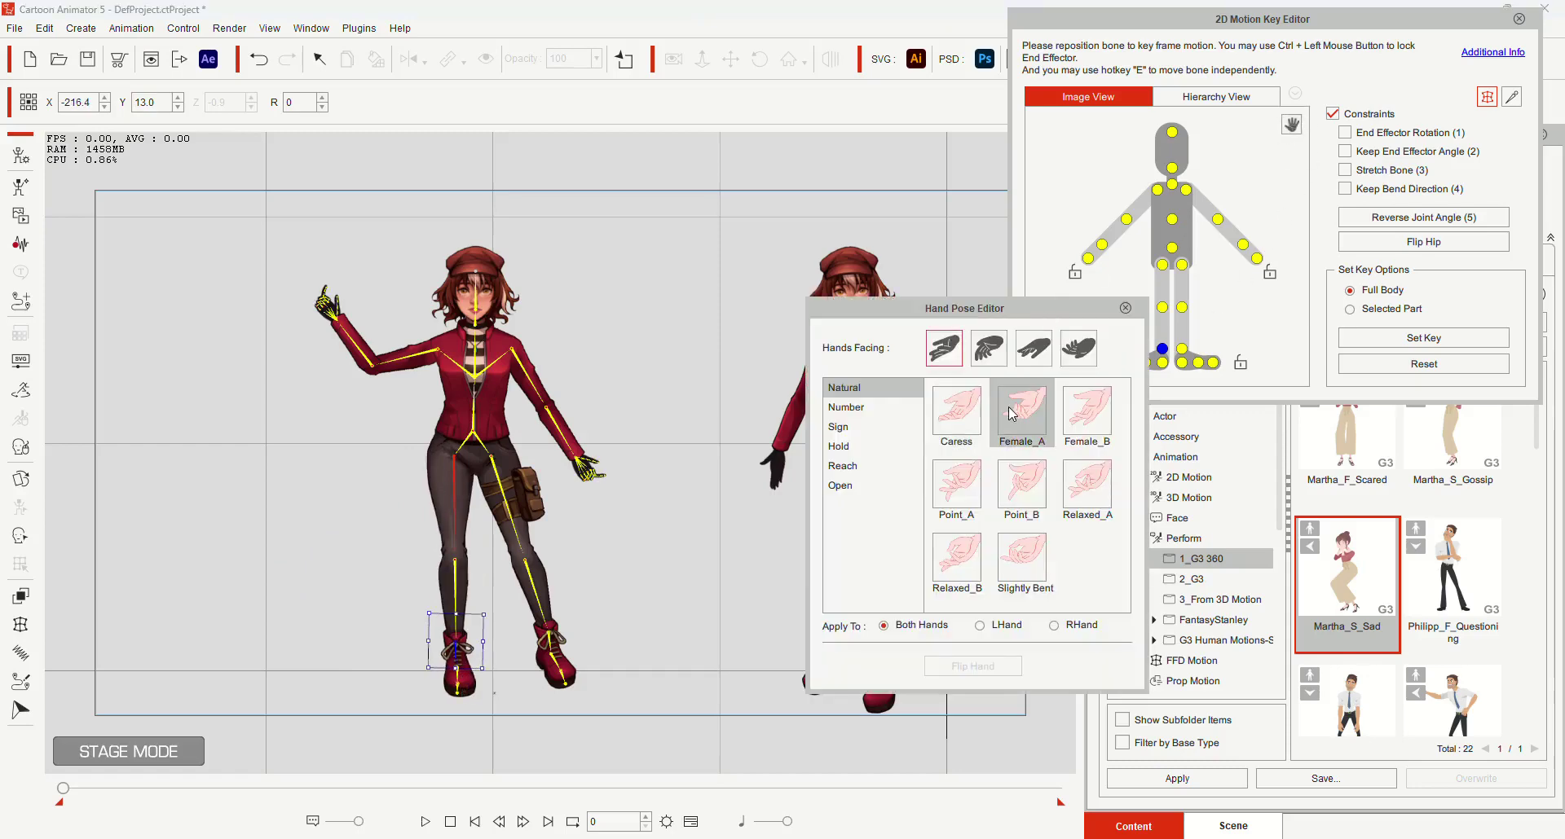
{"action": "left_click", "coordinate": [1094, 414]}
{"action": "left_click", "coordinate": [1058, 482]}
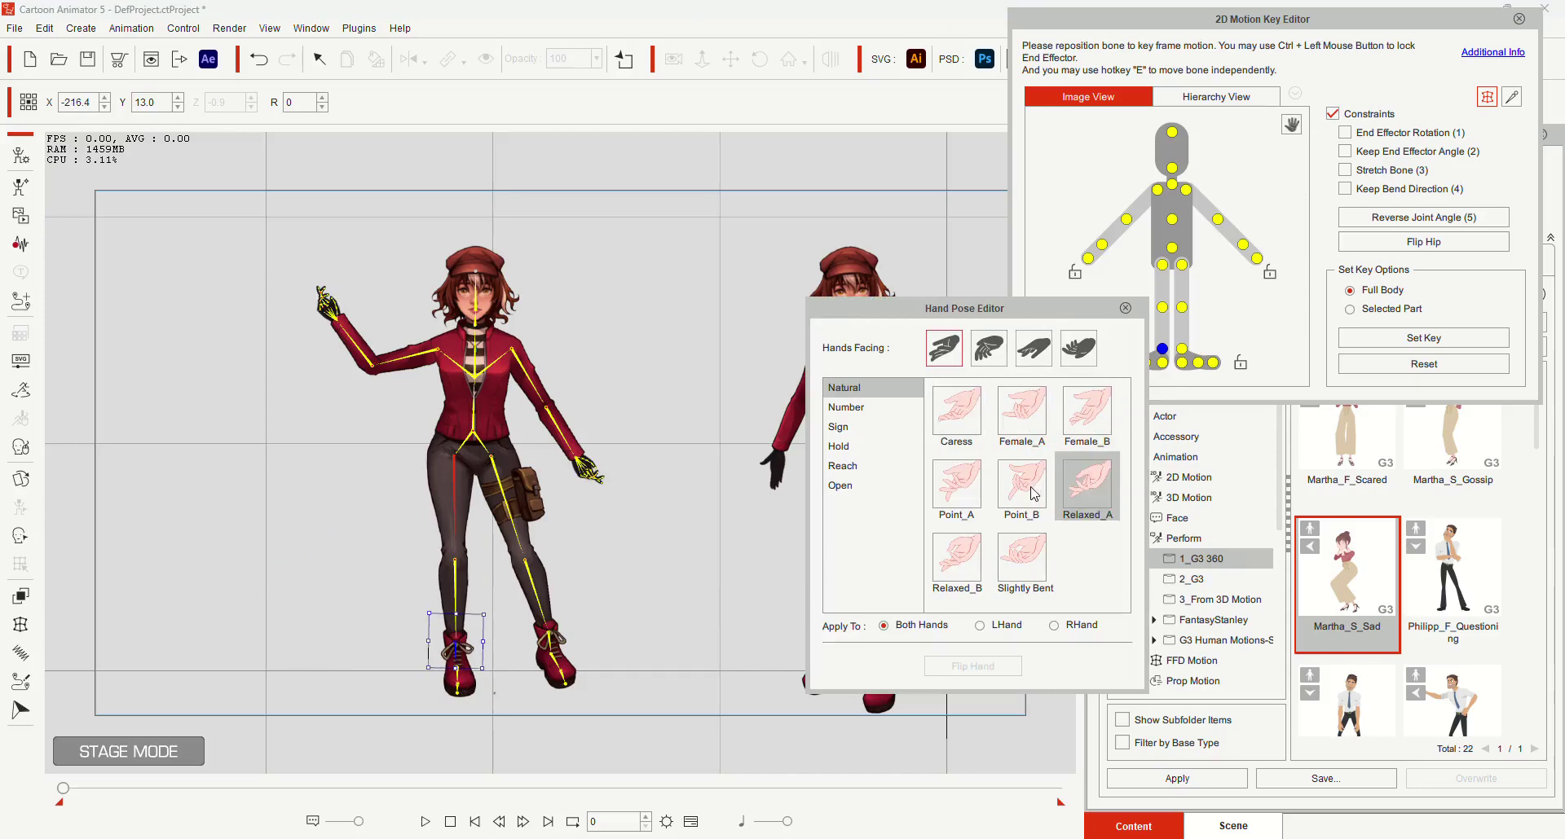
{"action": "left_click", "coordinate": [1032, 506]}
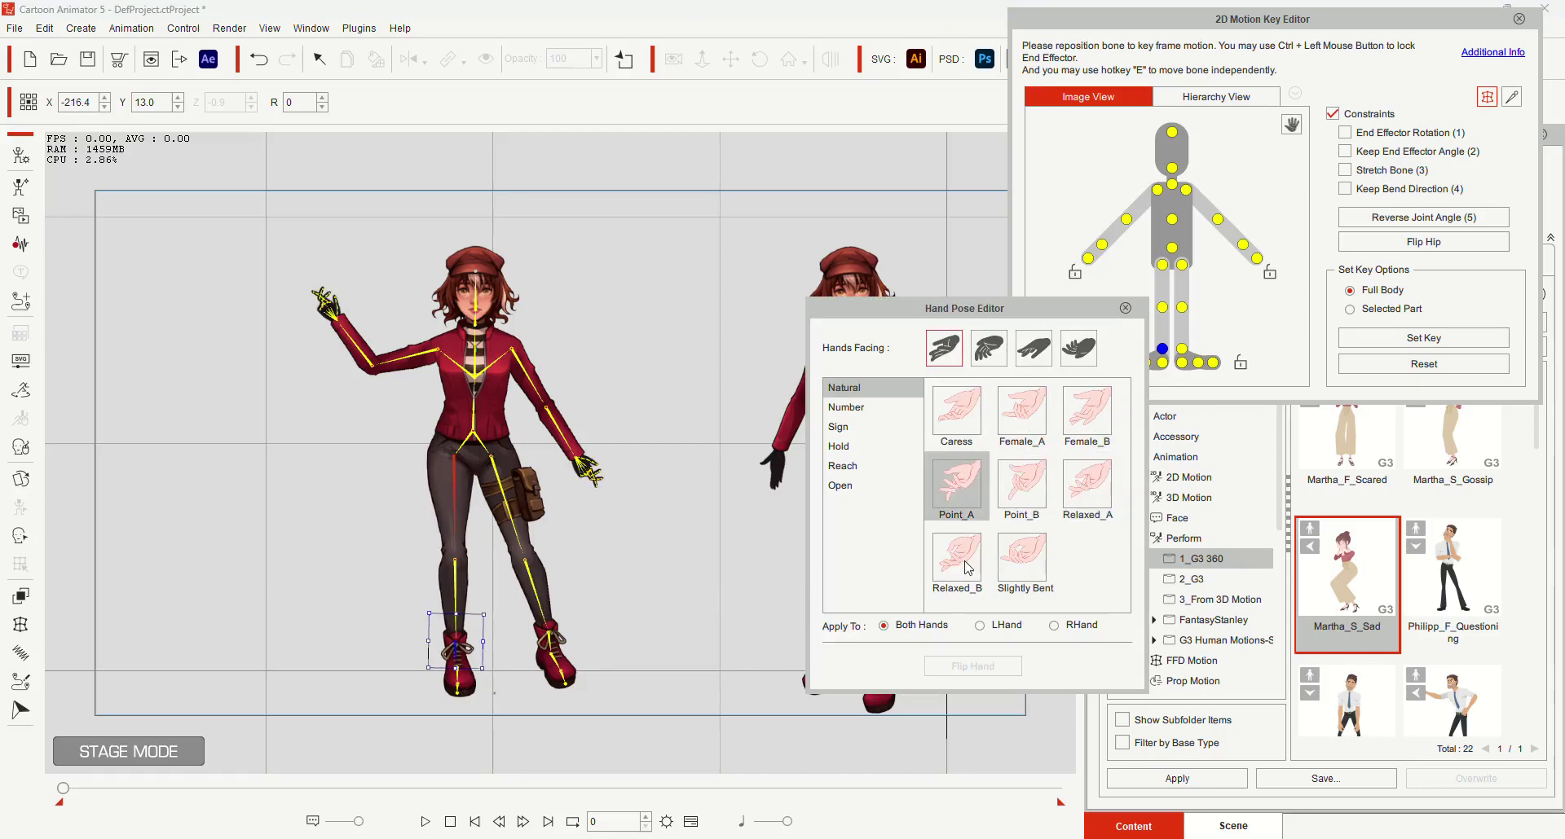
- Try the Female_A and Point_B poses with the second hand facing and Female_A with the fourth facing on both hands
{"action": "left_click", "coordinate": [990, 355]}
{"action": "left_click", "coordinate": [1017, 418]}
{"action": "left_click", "coordinate": [1037, 471]}
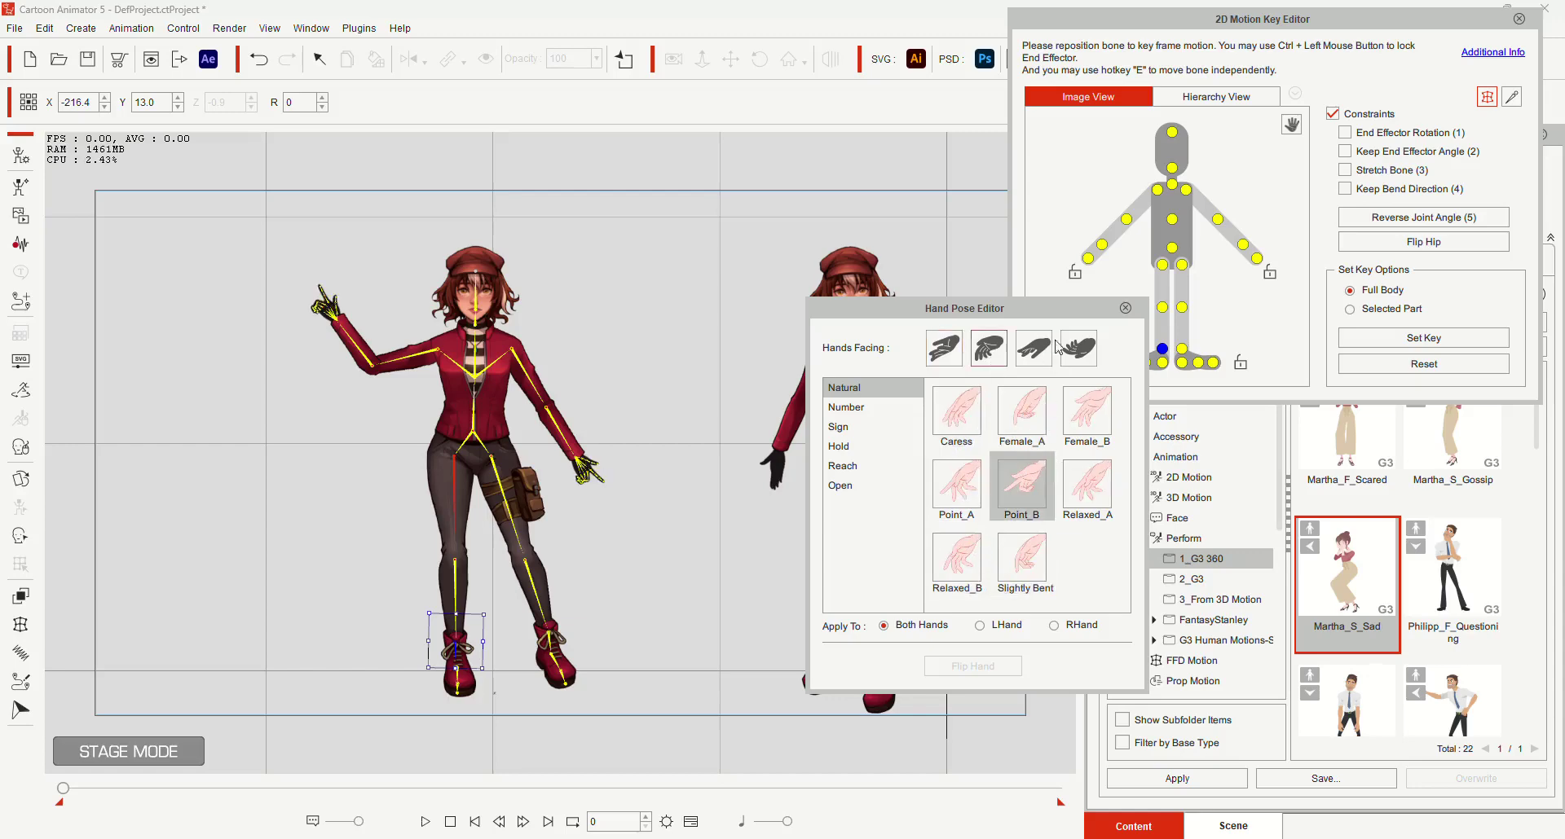
{"action": "left_click", "coordinate": [1074, 360]}
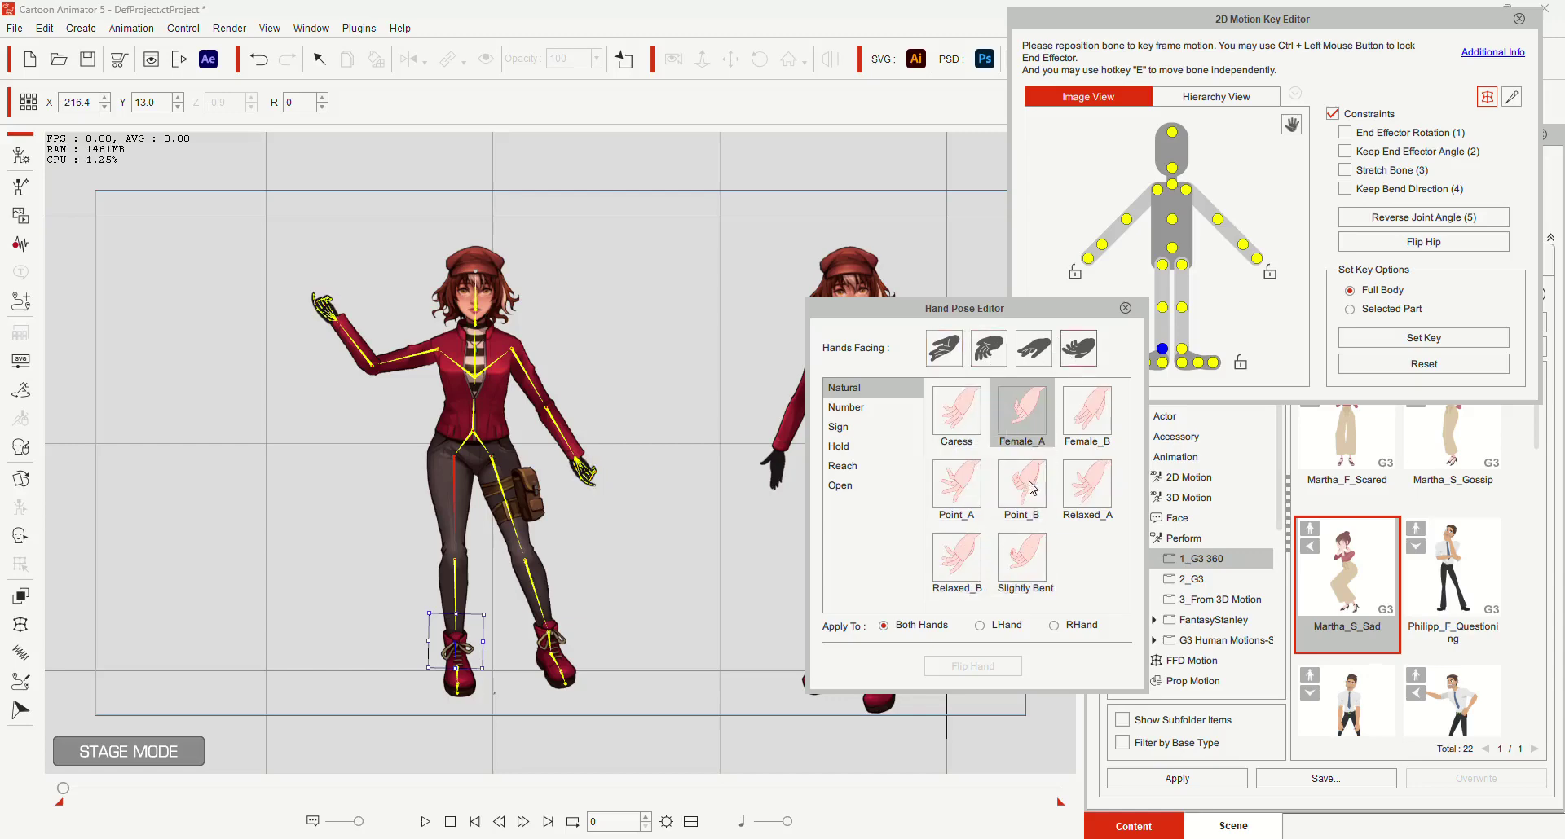
- Apply the Natural Caress pose with the first hand facing to both hands and close the Hand Pose Editor
{"action": "left_click", "coordinate": [946, 352]}
{"action": "left_click", "coordinate": [960, 408]}
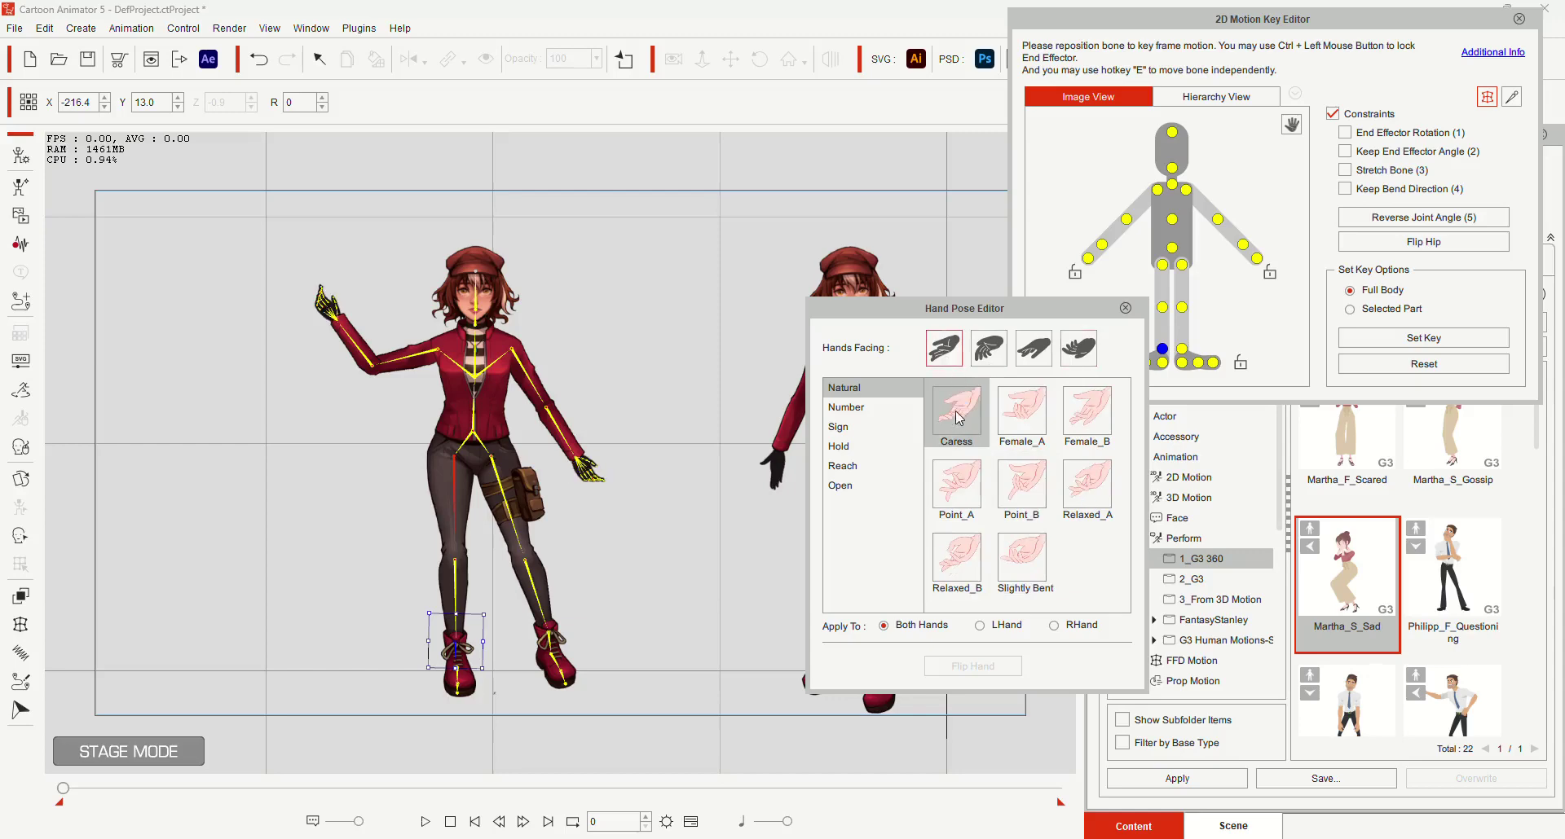
{"action": "left_click", "coordinate": [1124, 309]}
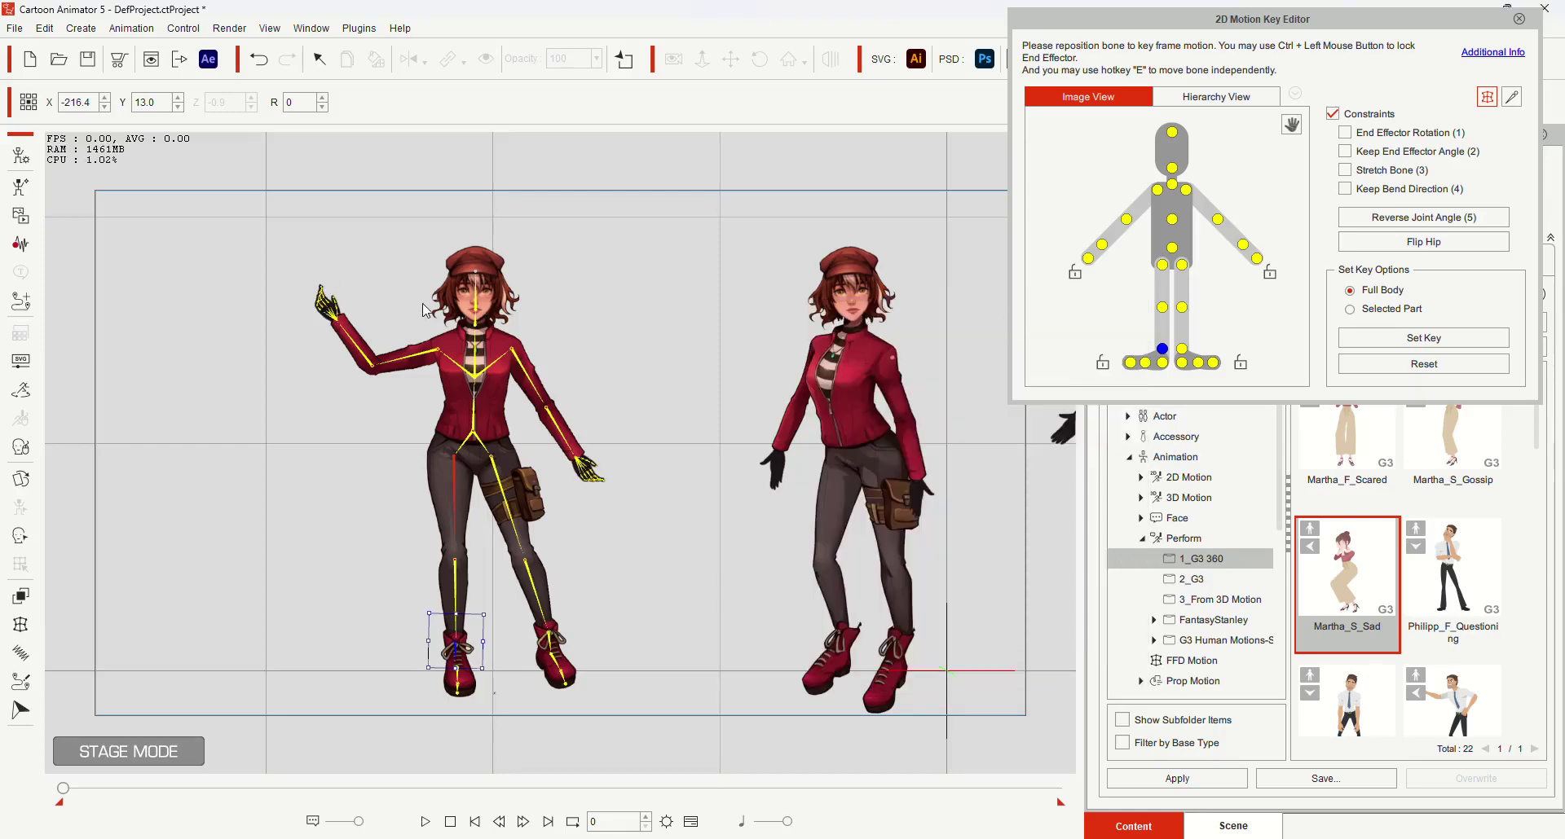
- Turn the character's head toward her lowered arm with the head rotation gizmo of the Face Key Editor
{"action": "key", "text": "j"}
{"action": "left_click_drag", "start_coordinate": [512, 450], "coordinate": [525, 118]}
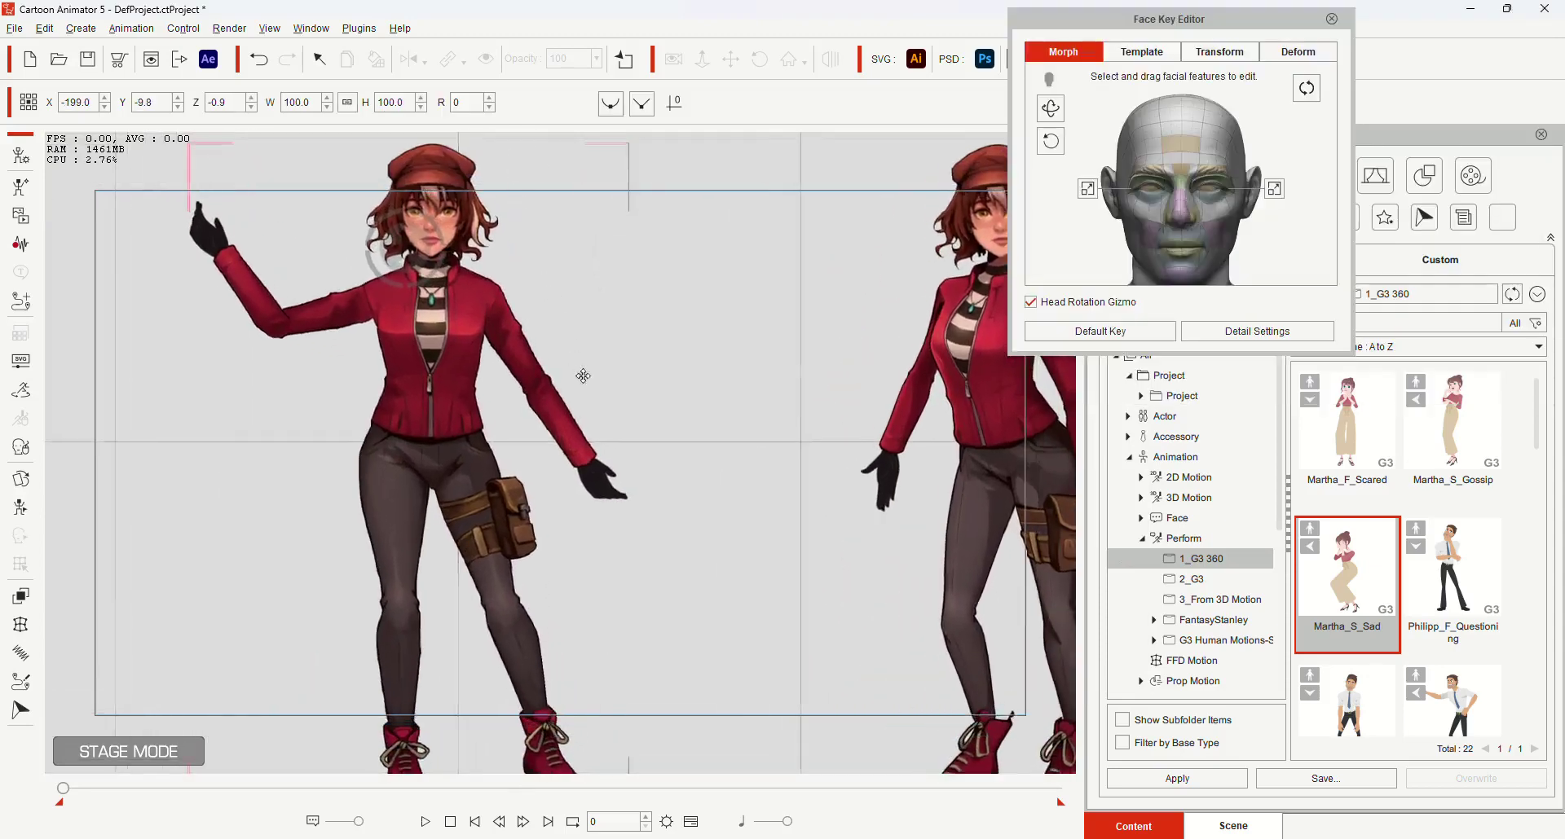
{"action": "left_click_drag", "start_coordinate": [583, 374], "coordinate": [561, 313]}
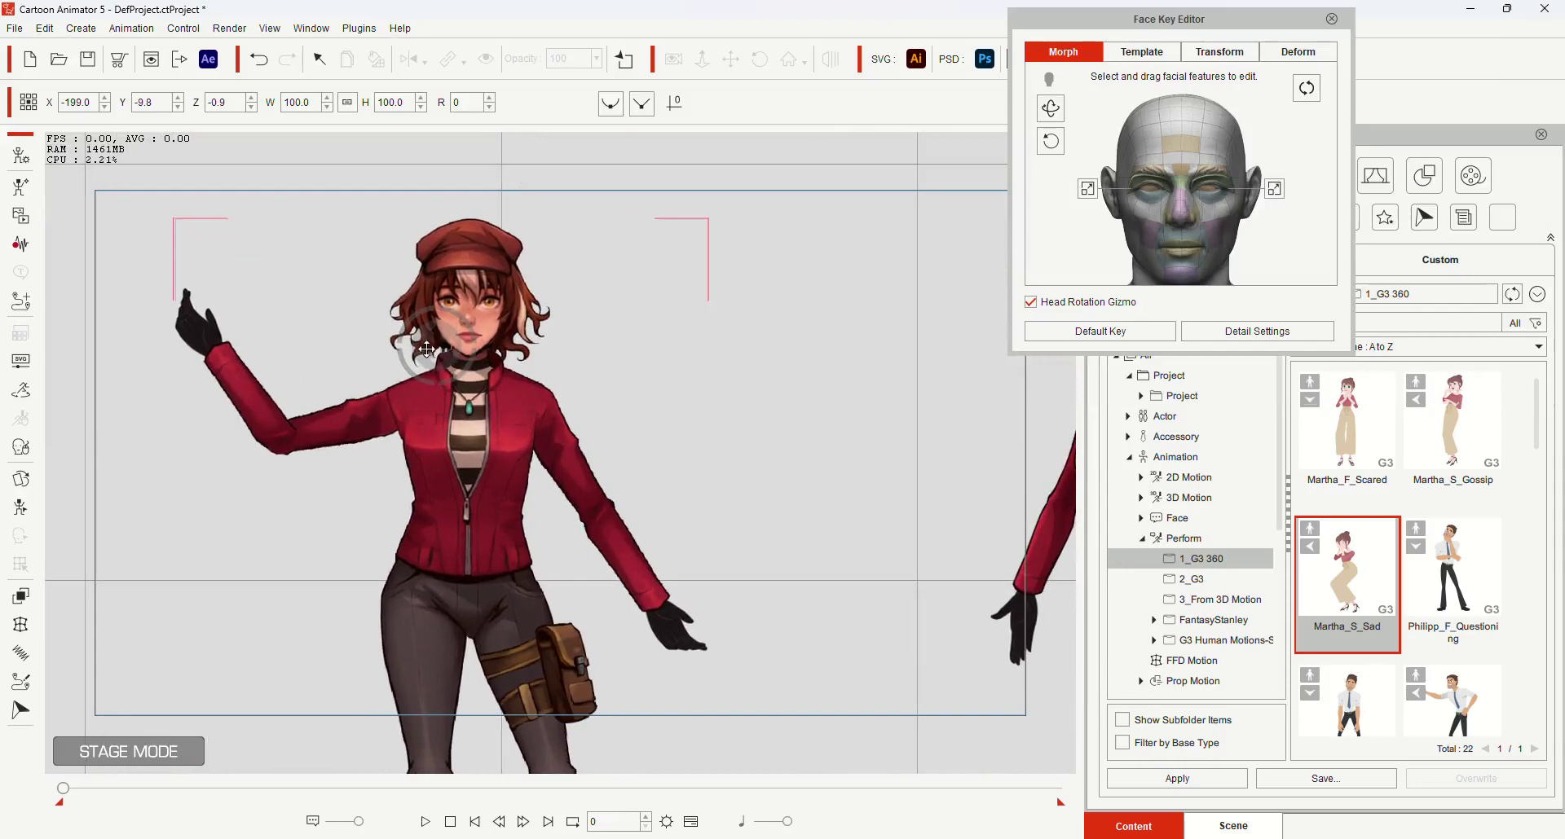
{"action": "left_click_drag", "start_coordinate": [431, 360], "coordinate": [547, 267]}
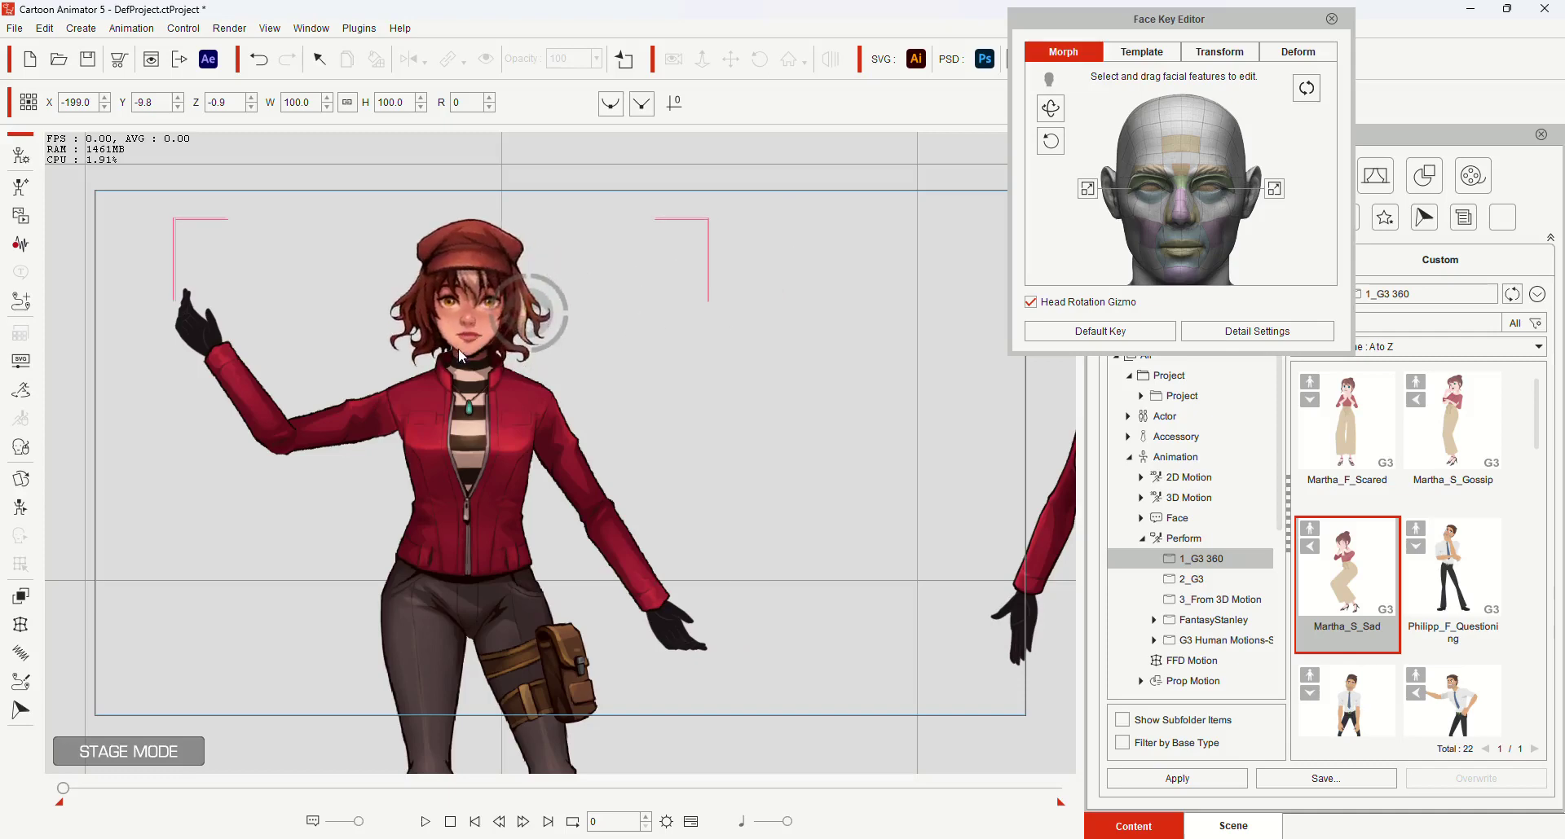
- Open the face parts in the Sprite Editor and try mouth sprites such as PuckerLip, MouthOpen, ShowTeeth, OpenLip, Normal, Ah_I and Oh
{"action": "key", "text": "s"}
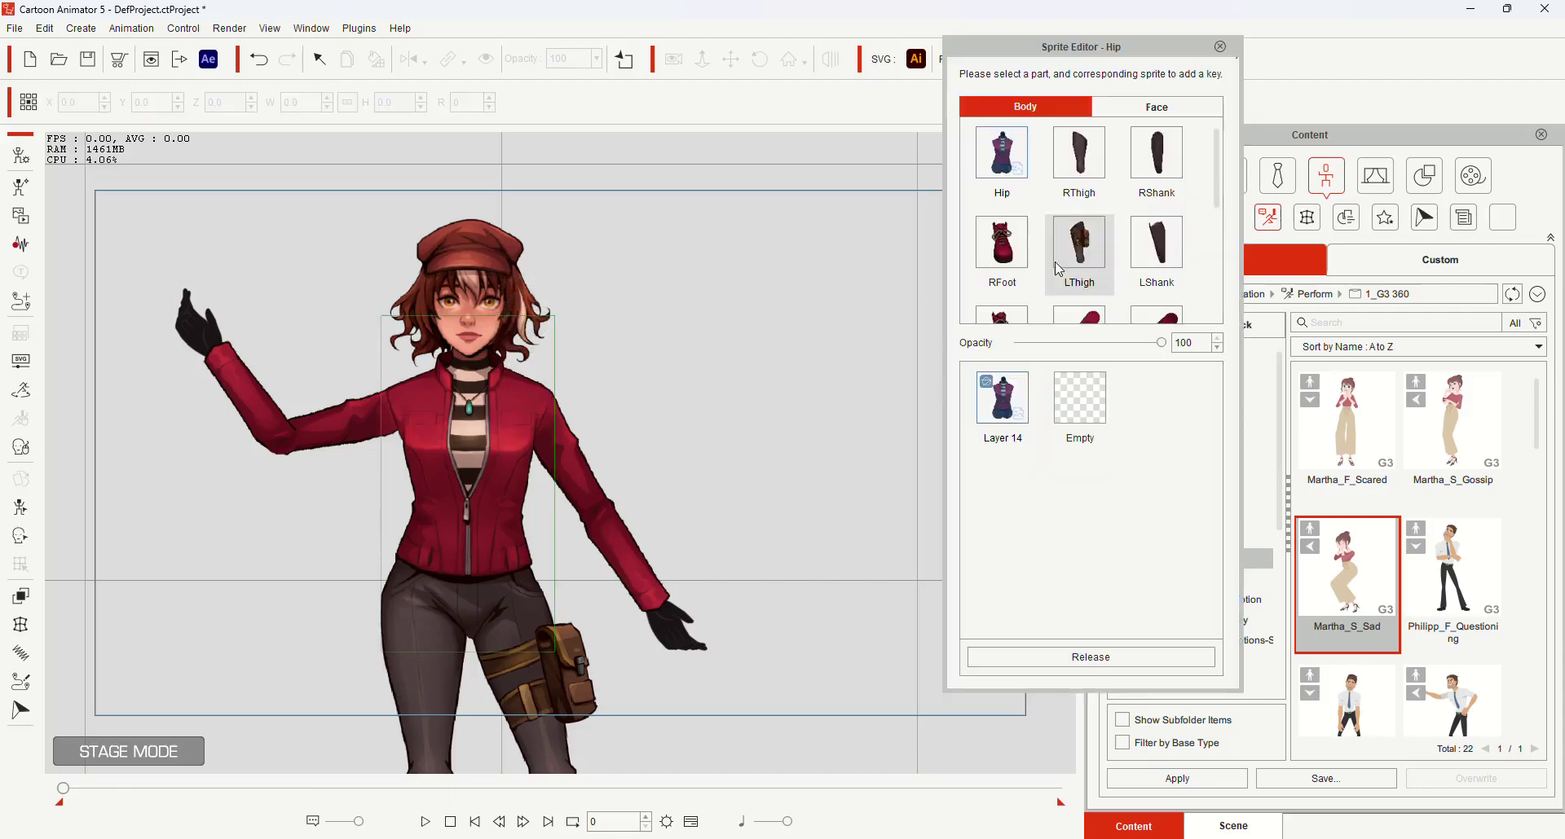
{"action": "left_click", "coordinate": [1157, 106]}
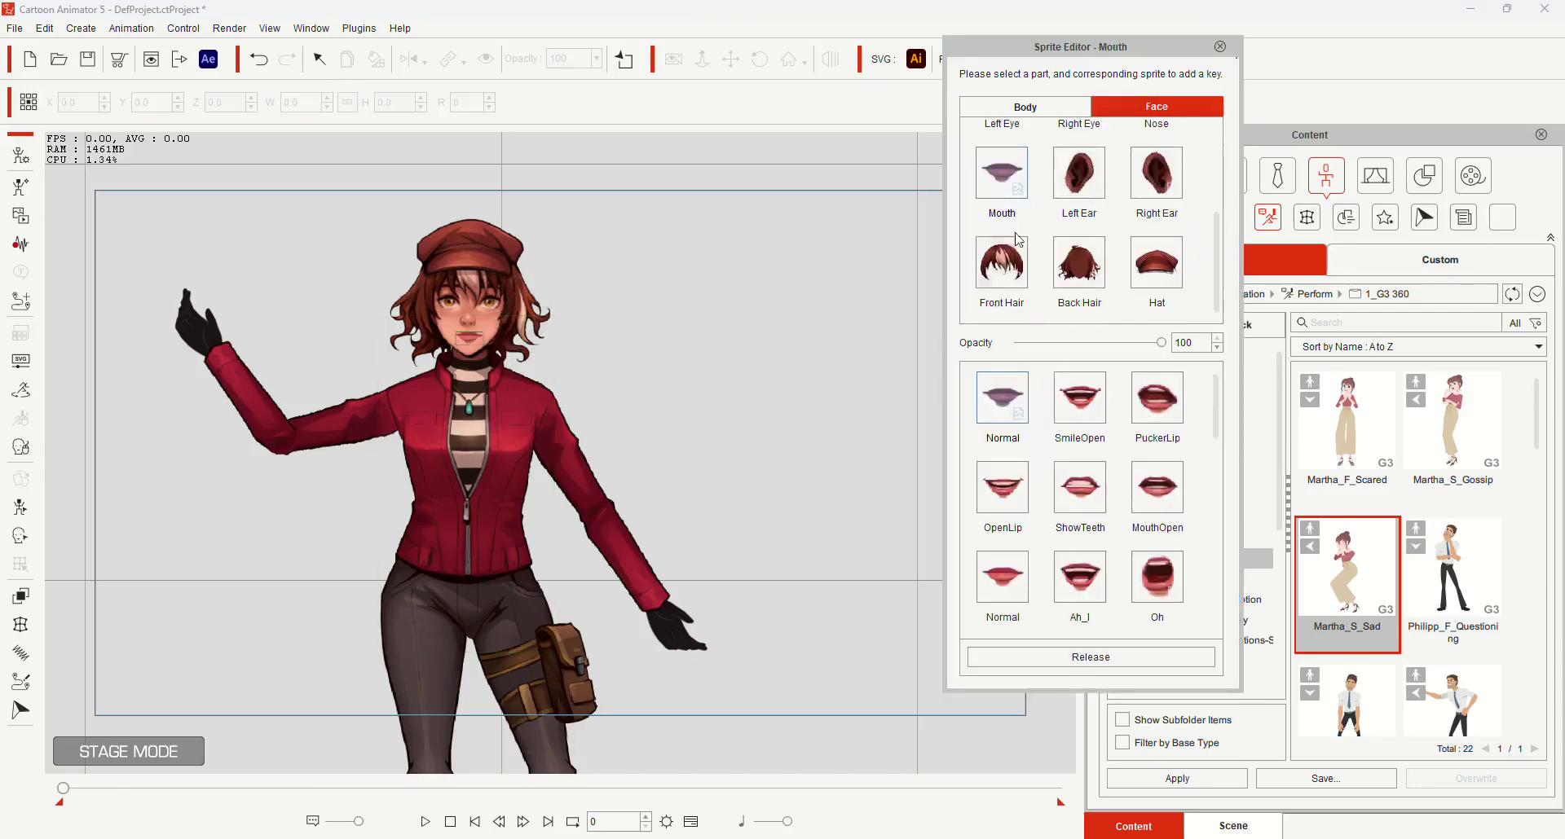
{"action": "left_click", "coordinate": [1167, 430]}
{"action": "left_click", "coordinate": [1154, 487]}
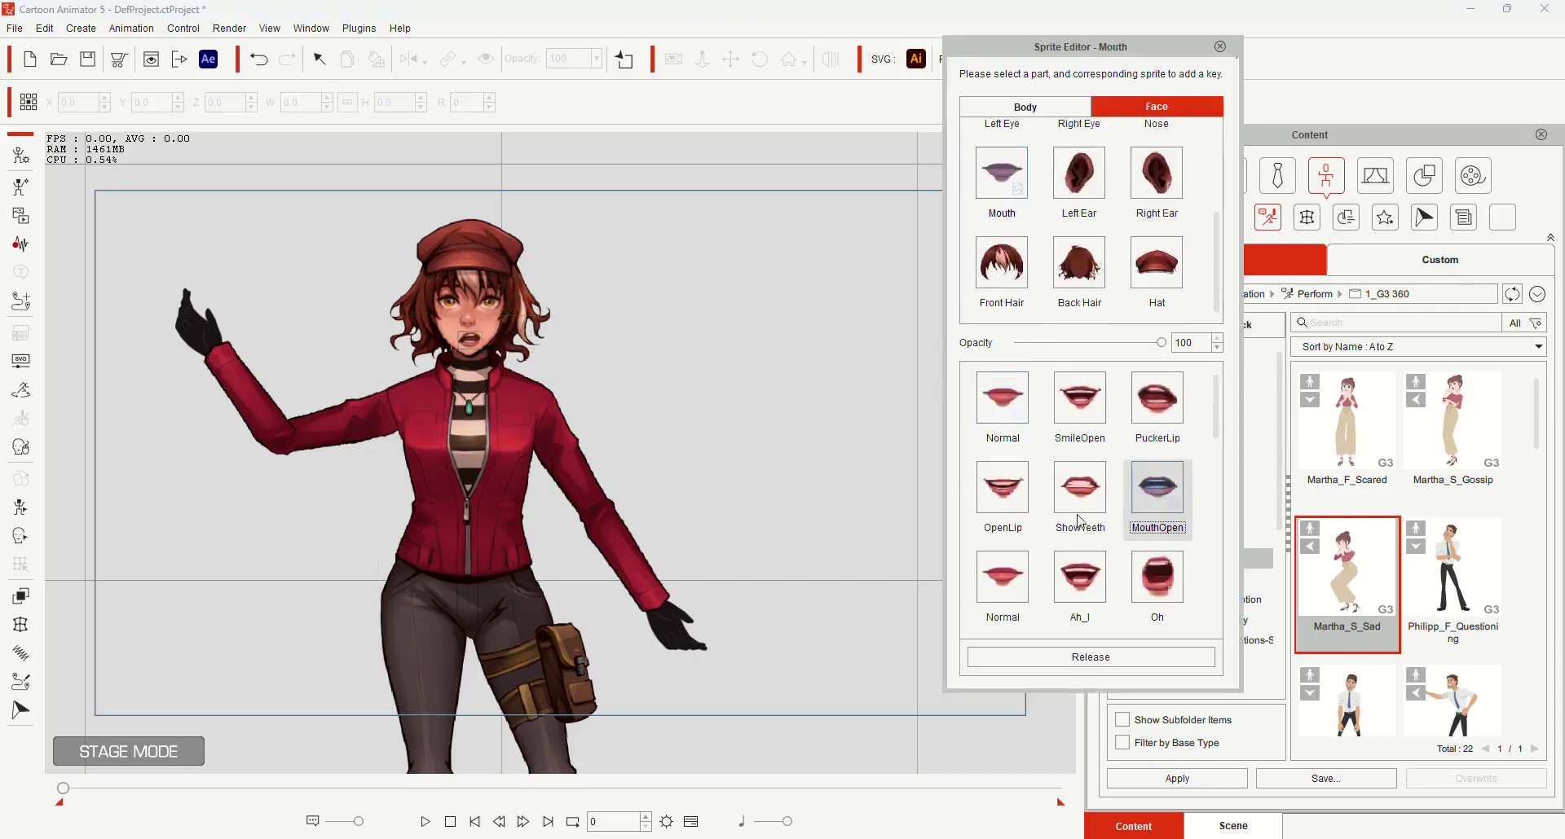
{"action": "left_click", "coordinate": [1082, 520]}
{"action": "left_click", "coordinate": [1004, 506]}
{"action": "left_click", "coordinate": [975, 582]}
{"action": "left_click", "coordinate": [1080, 579]}
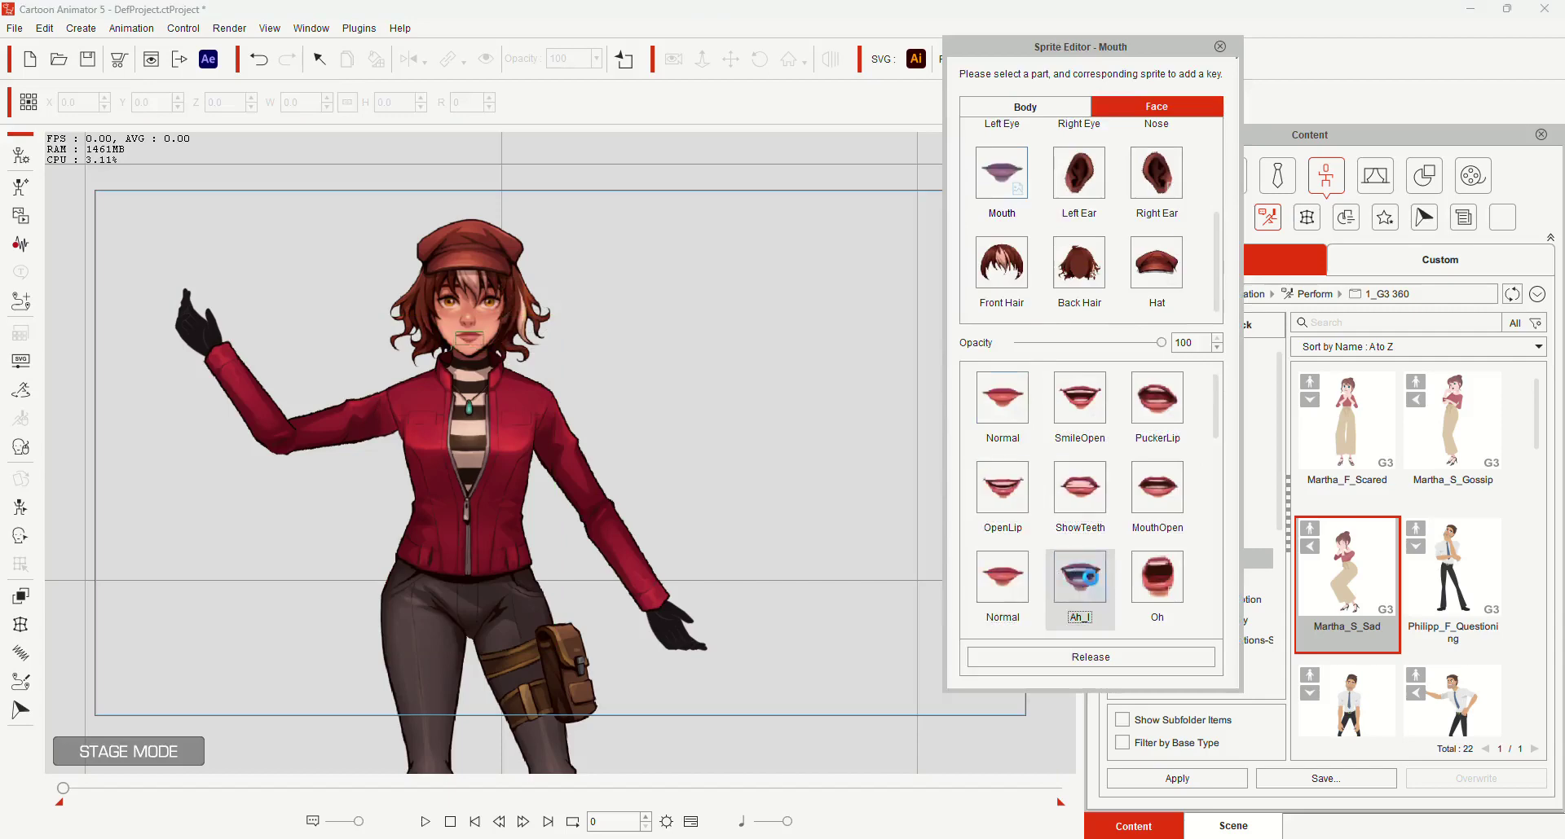
{"action": "left_click", "coordinate": [1157, 578]}
- Try the mouth sprites CDSKZ, LNDTh, FV, EE and WOO, and set the mouth to the R sprite
{"action": "scroll", "coordinate": [1092, 485], "scroll_direction": "down", "scroll_amount": 1}
{"action": "left_click", "coordinate": [1153, 486]}
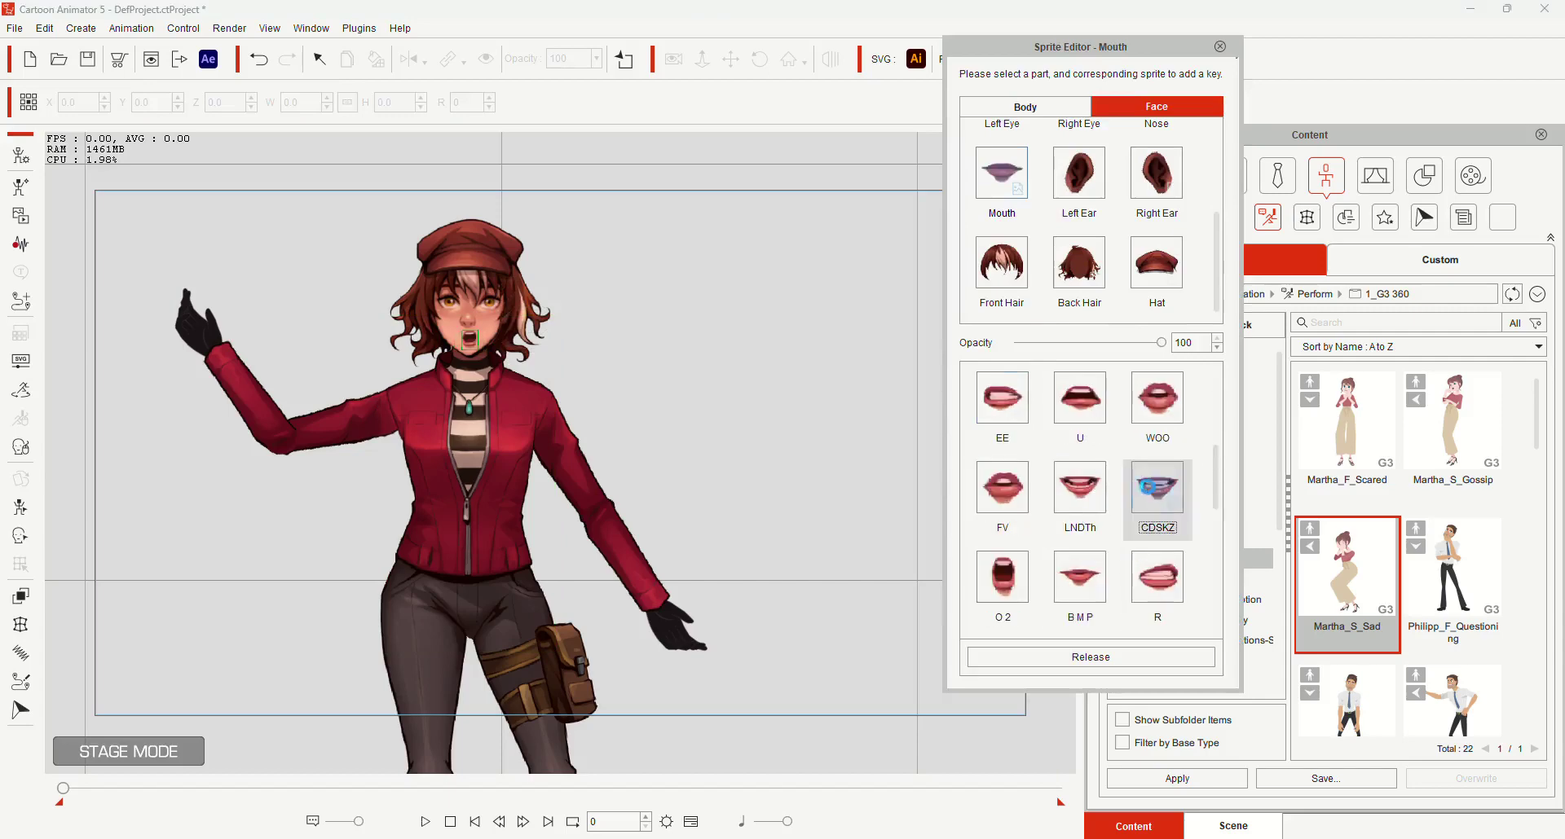
{"action": "left_click", "coordinate": [1083, 491]}
{"action": "left_click", "coordinate": [1016, 479]}
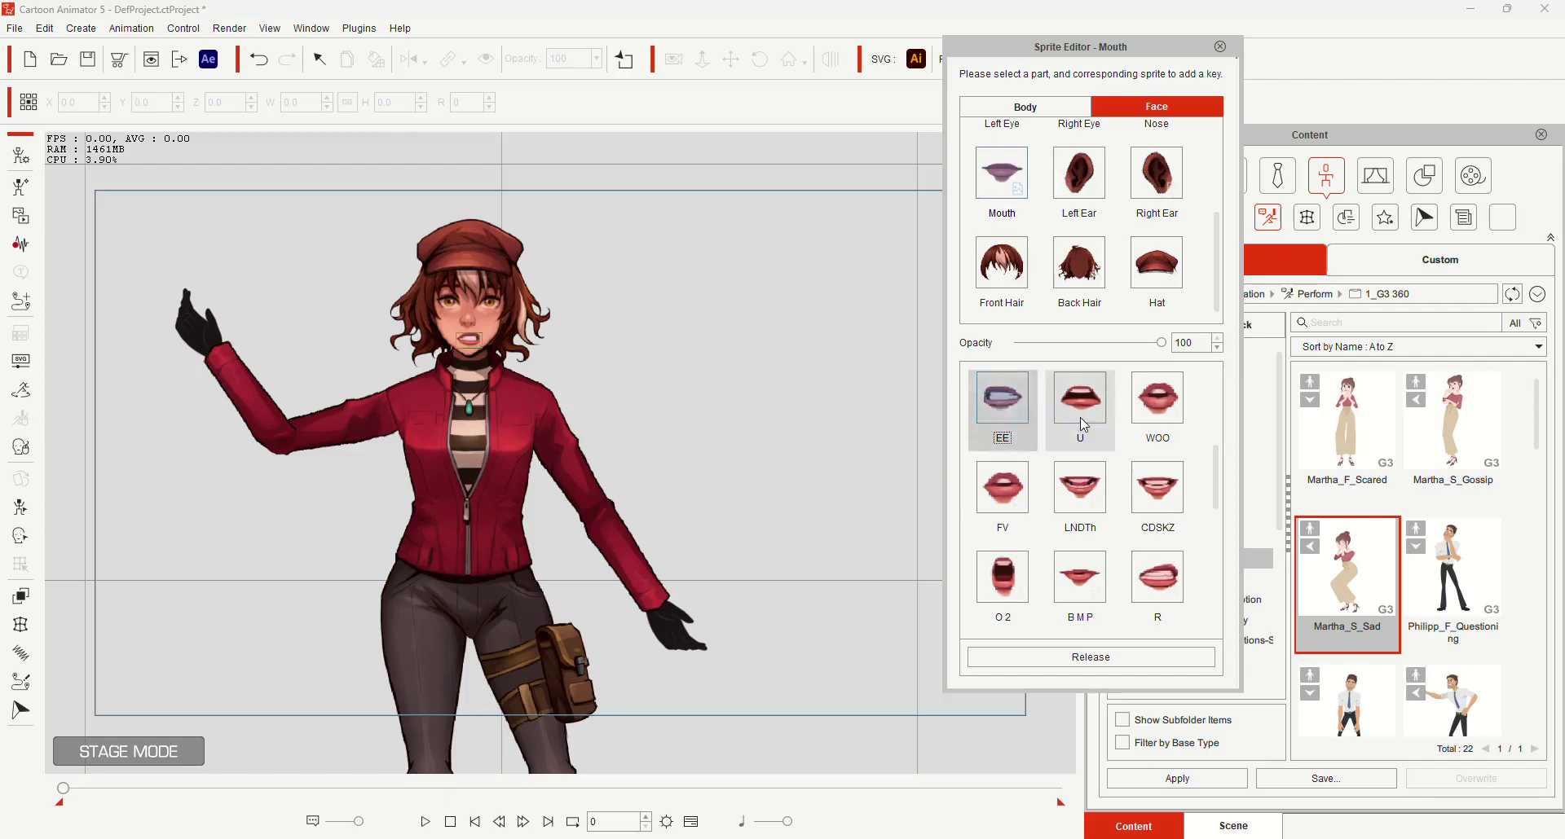
{"action": "left_click", "coordinate": [1155, 432]}
{"action": "left_click", "coordinate": [1141, 564]}
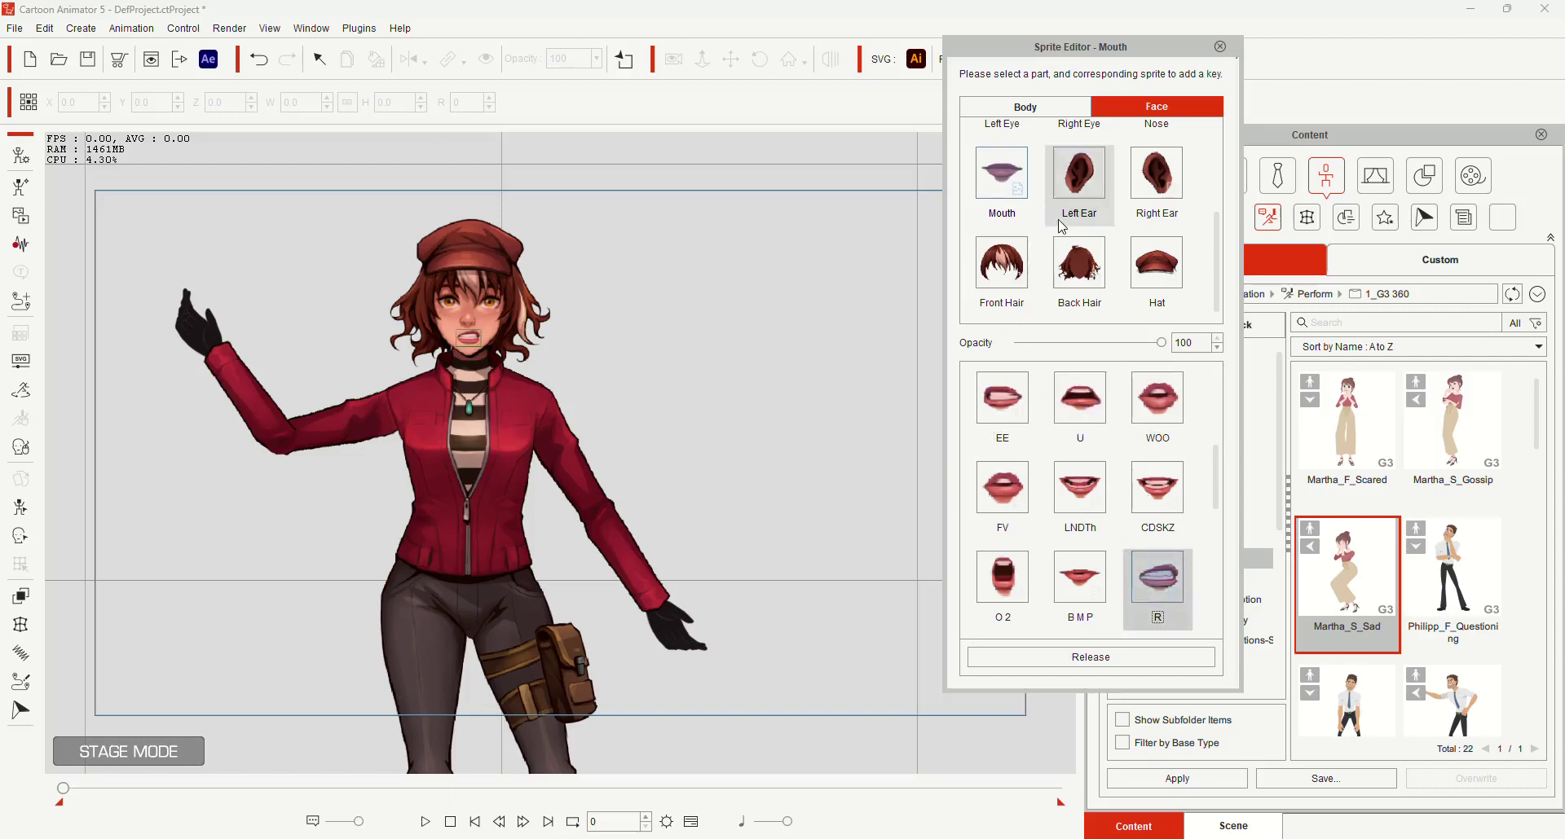
- Set the left eye and the right eye to the EyeClose sprite
{"action": "scroll", "coordinate": [1060, 237], "scroll_direction": "up", "scroll_amount": 2}
{"action": "left_click", "coordinate": [1004, 269]}
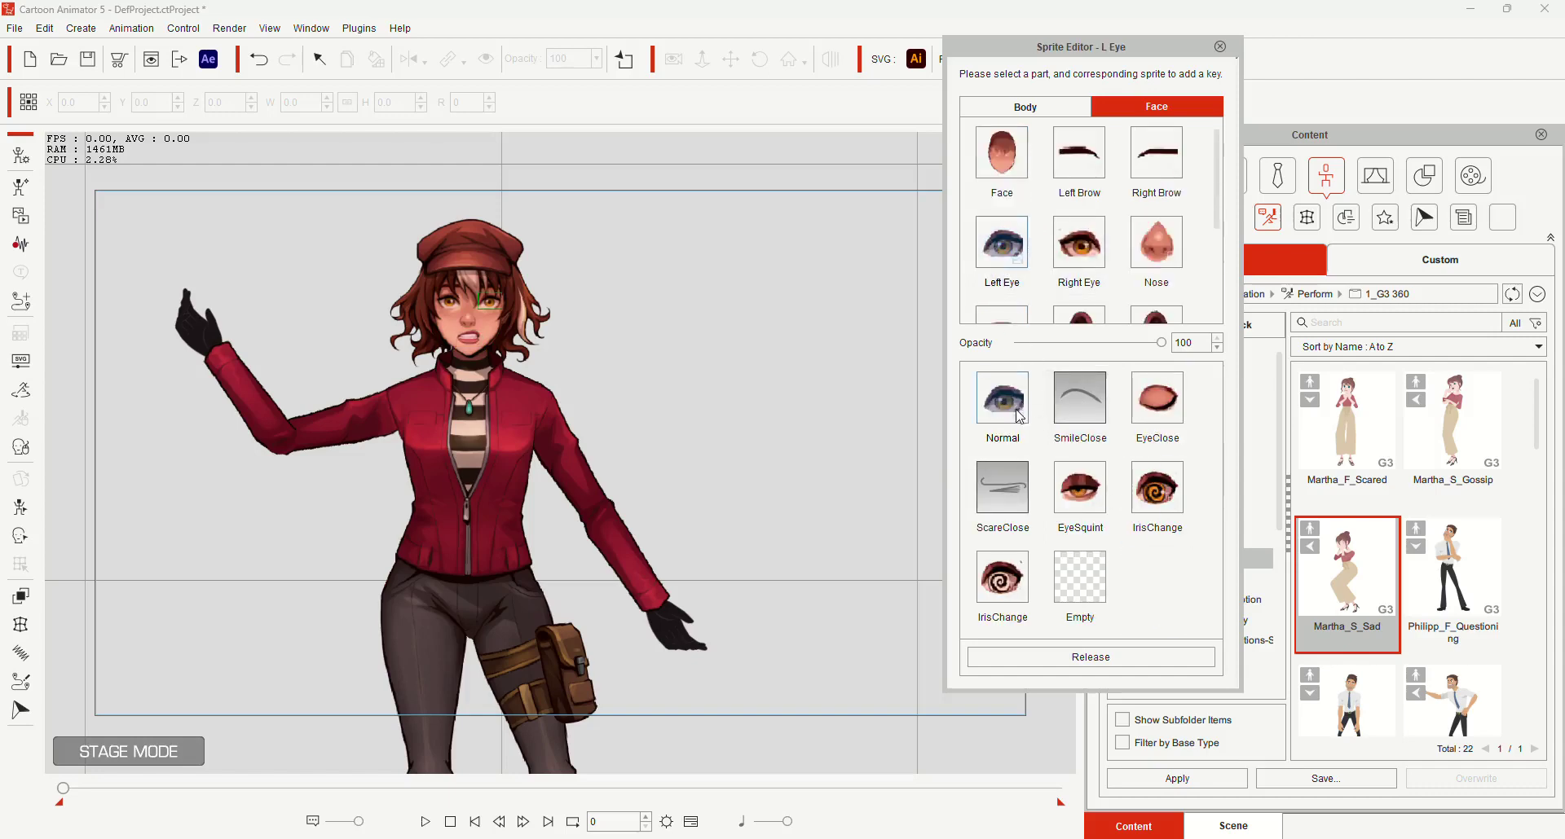
{"action": "left_click", "coordinate": [1139, 417]}
{"action": "left_click", "coordinate": [1079, 243]}
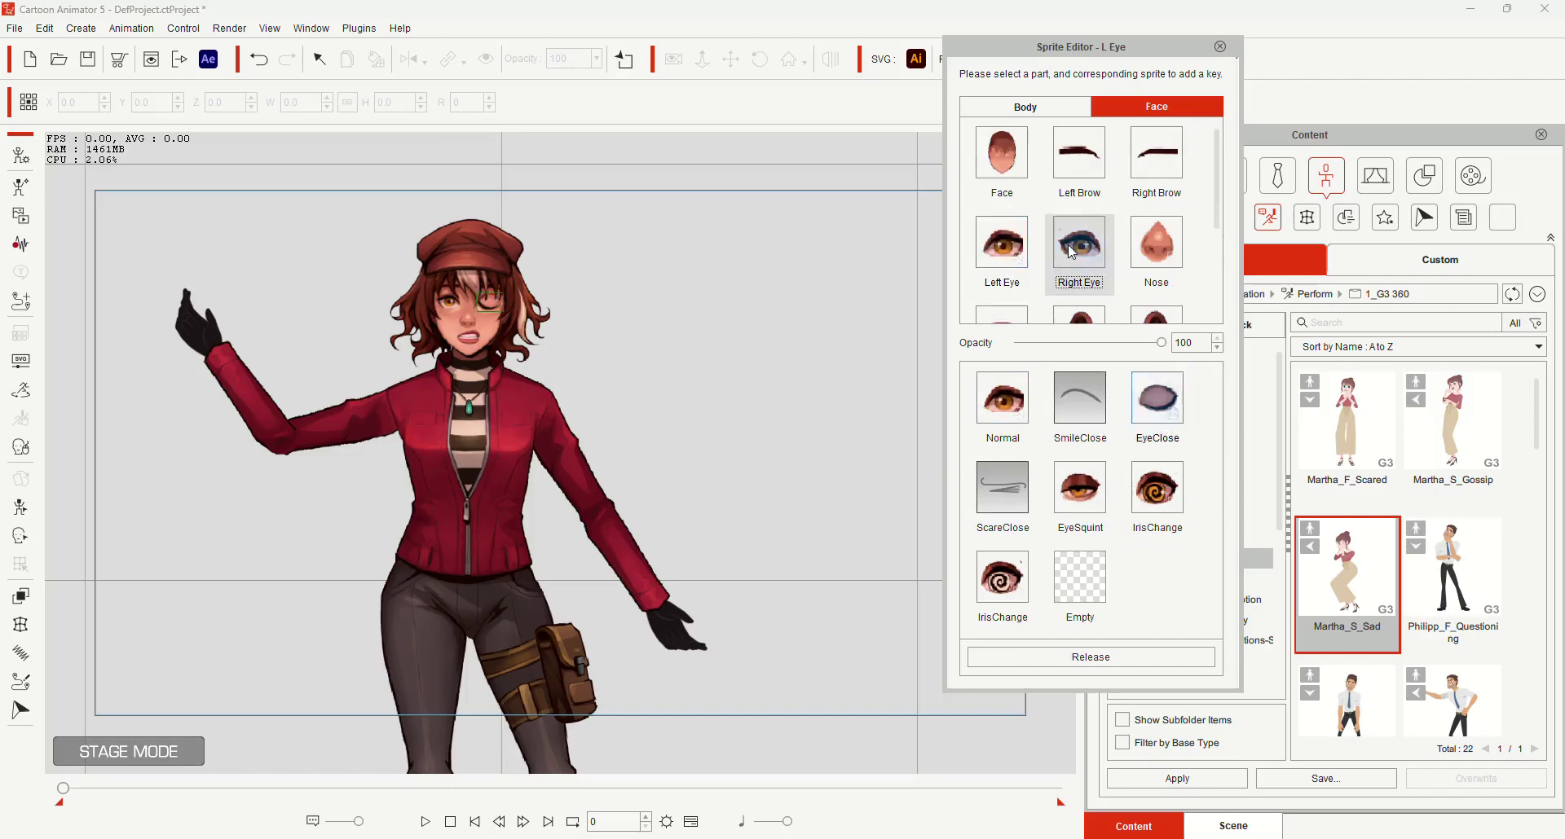
{"action": "left_click", "coordinate": [1156, 407]}
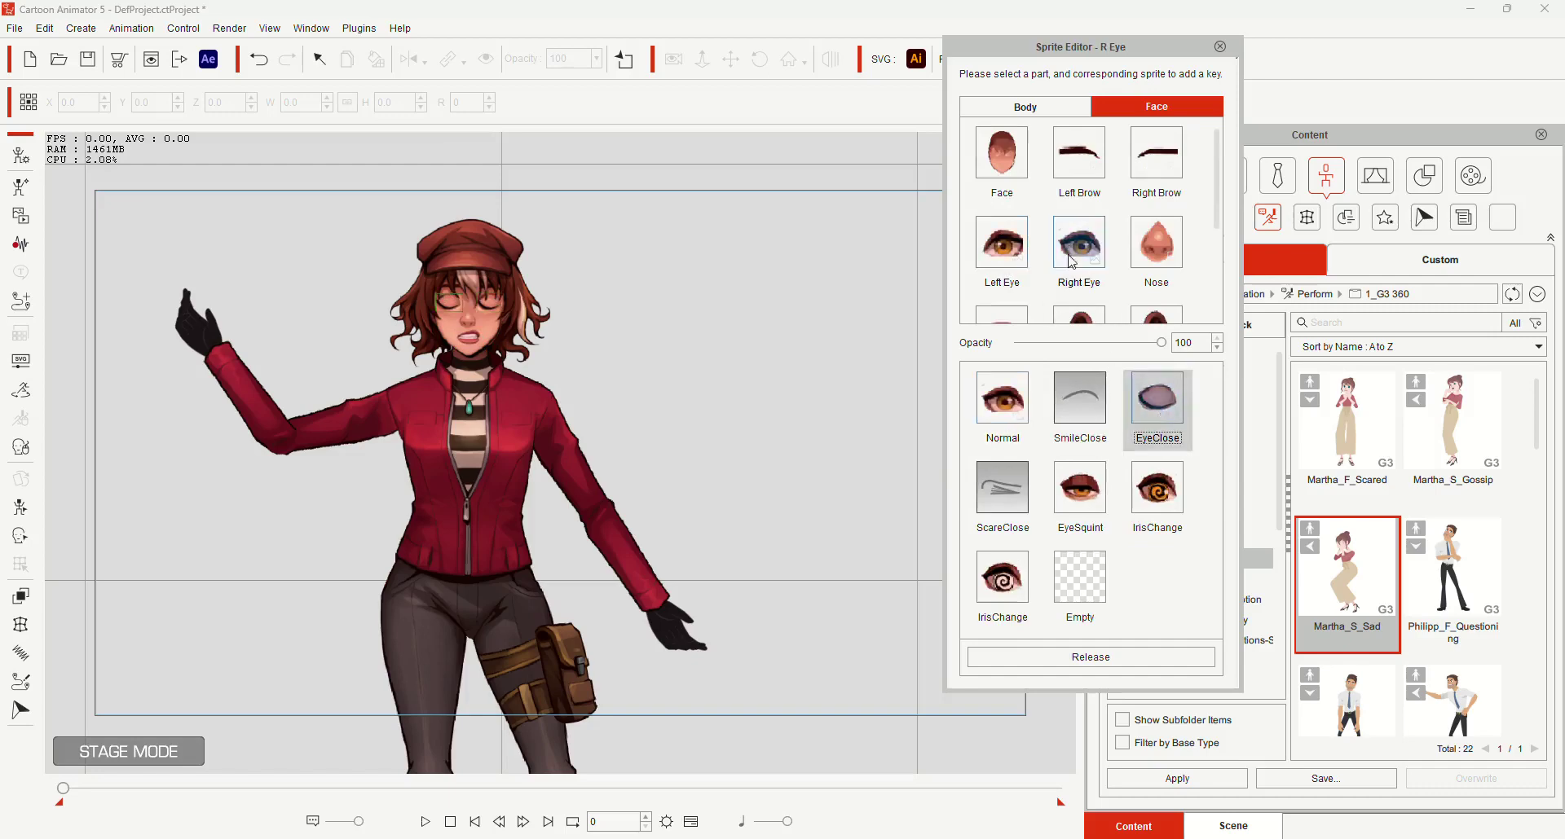
- Try the EyeSquint and both IrisChange sprites on the right eye, and set it back to Normal
{"action": "left_click", "coordinate": [1094, 500]}
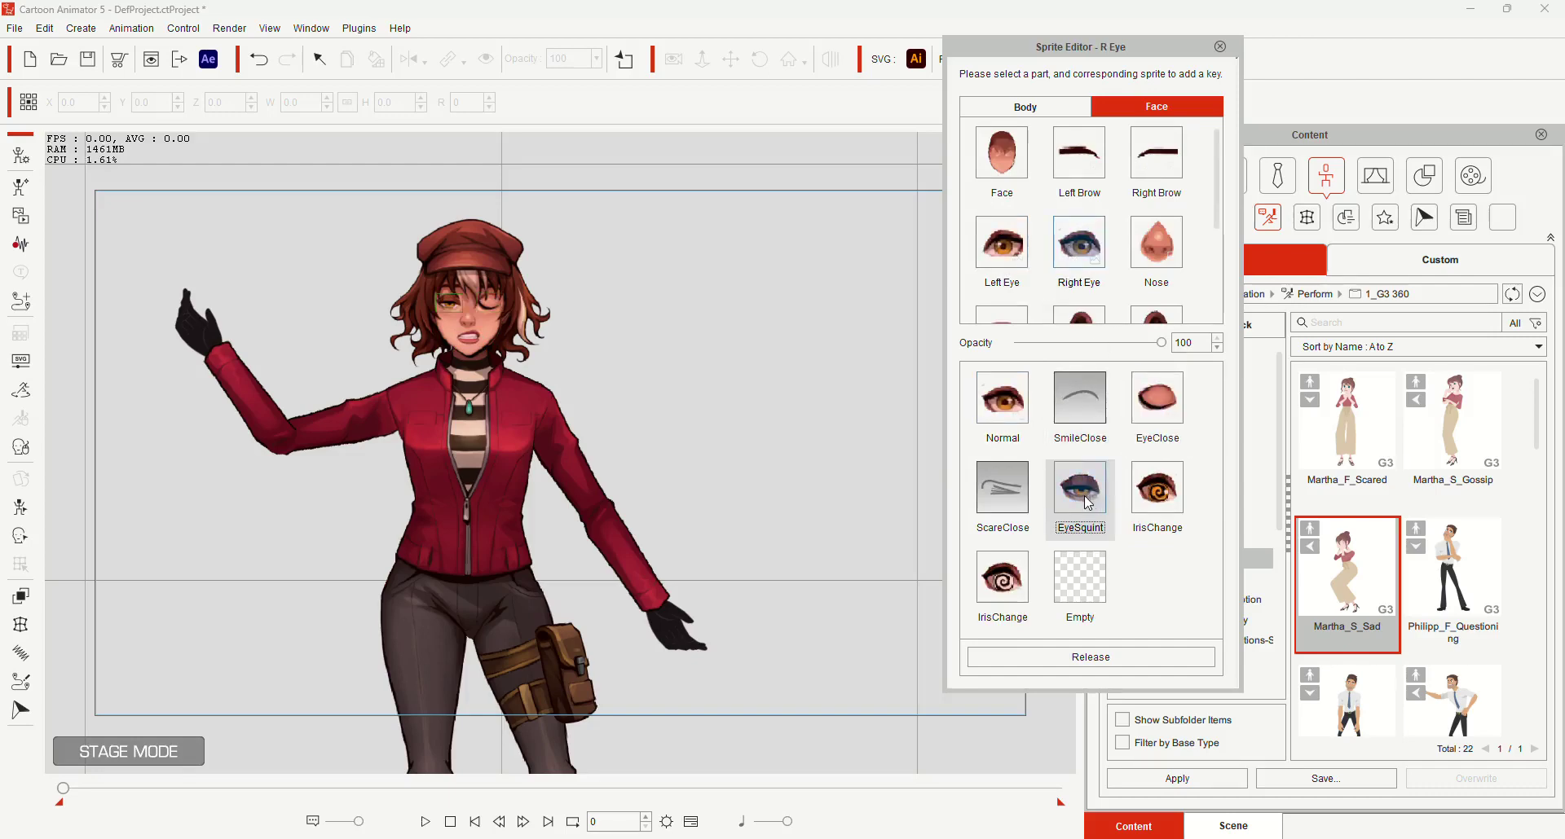
{"action": "left_click", "coordinate": [1160, 513]}
{"action": "left_click", "coordinate": [1003, 580]}
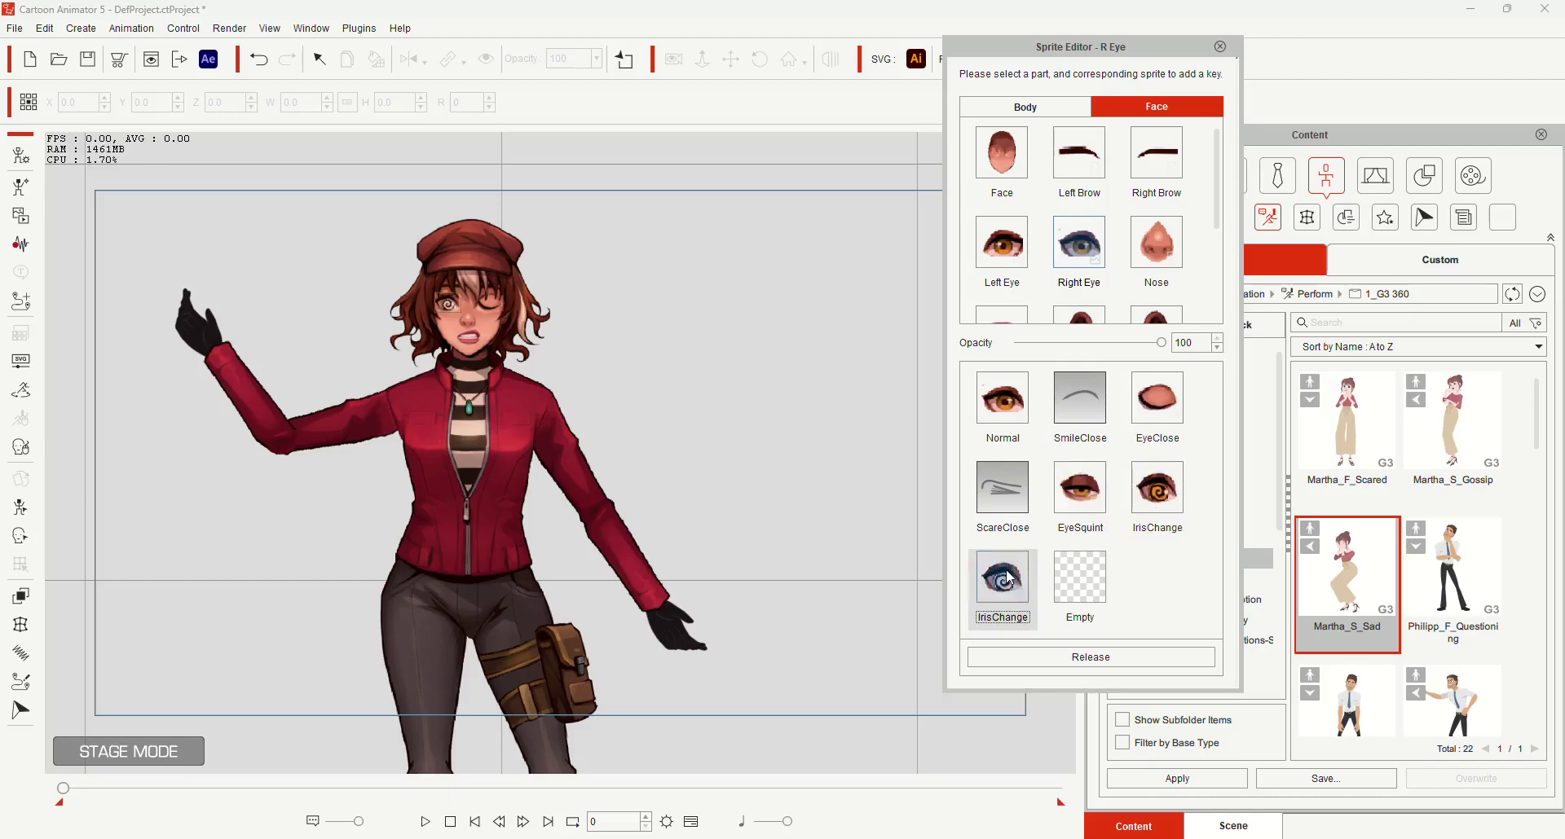
{"action": "left_click", "coordinate": [1019, 398]}
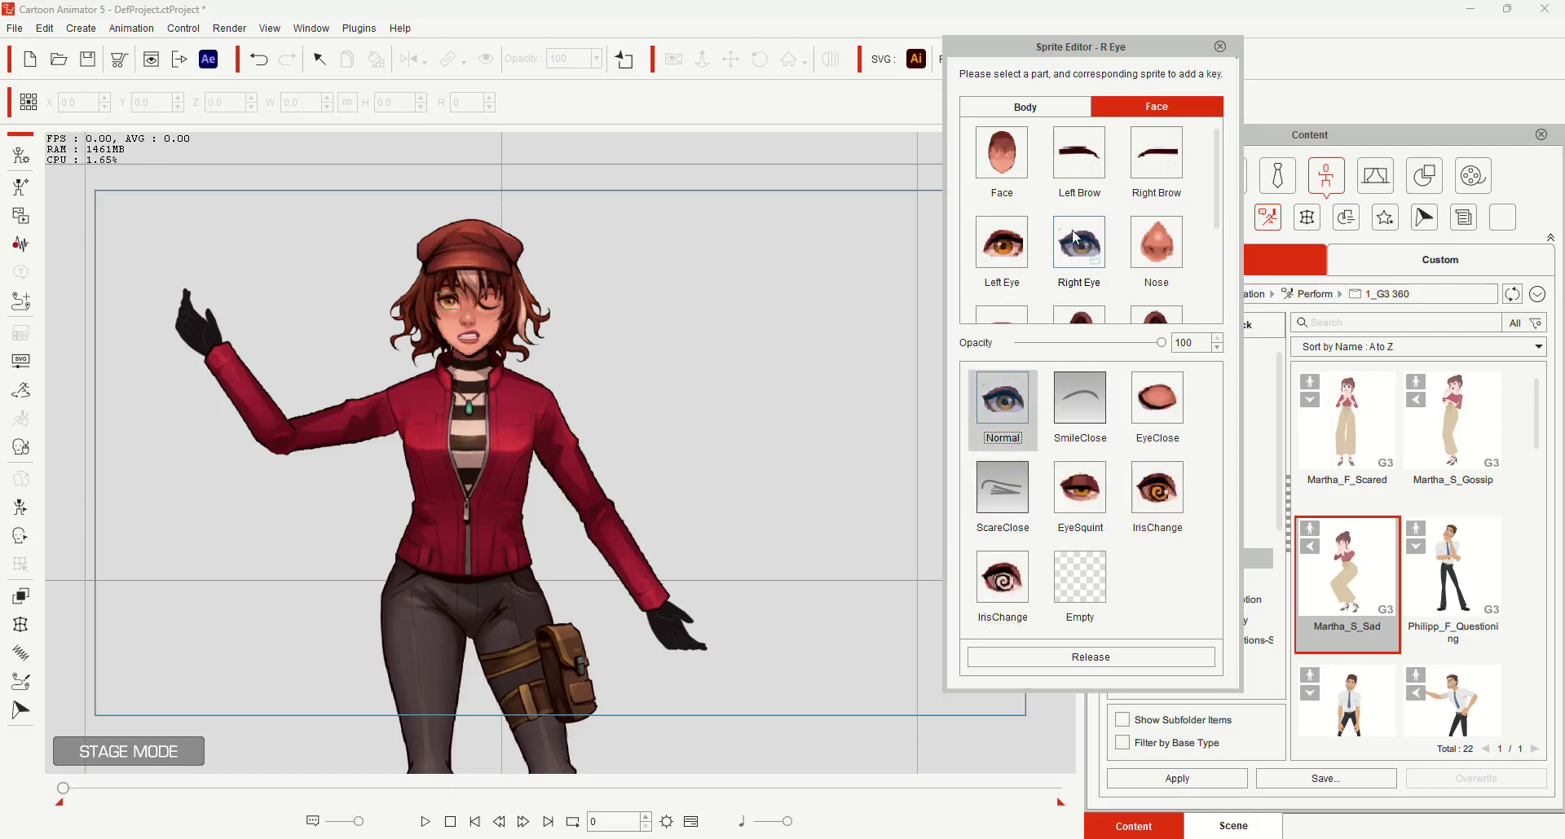
- Try both IrisChange sprites on the left eye and set it back to Normal
{"action": "left_click", "coordinate": [1003, 242]}
{"action": "left_click", "coordinate": [1132, 497]}
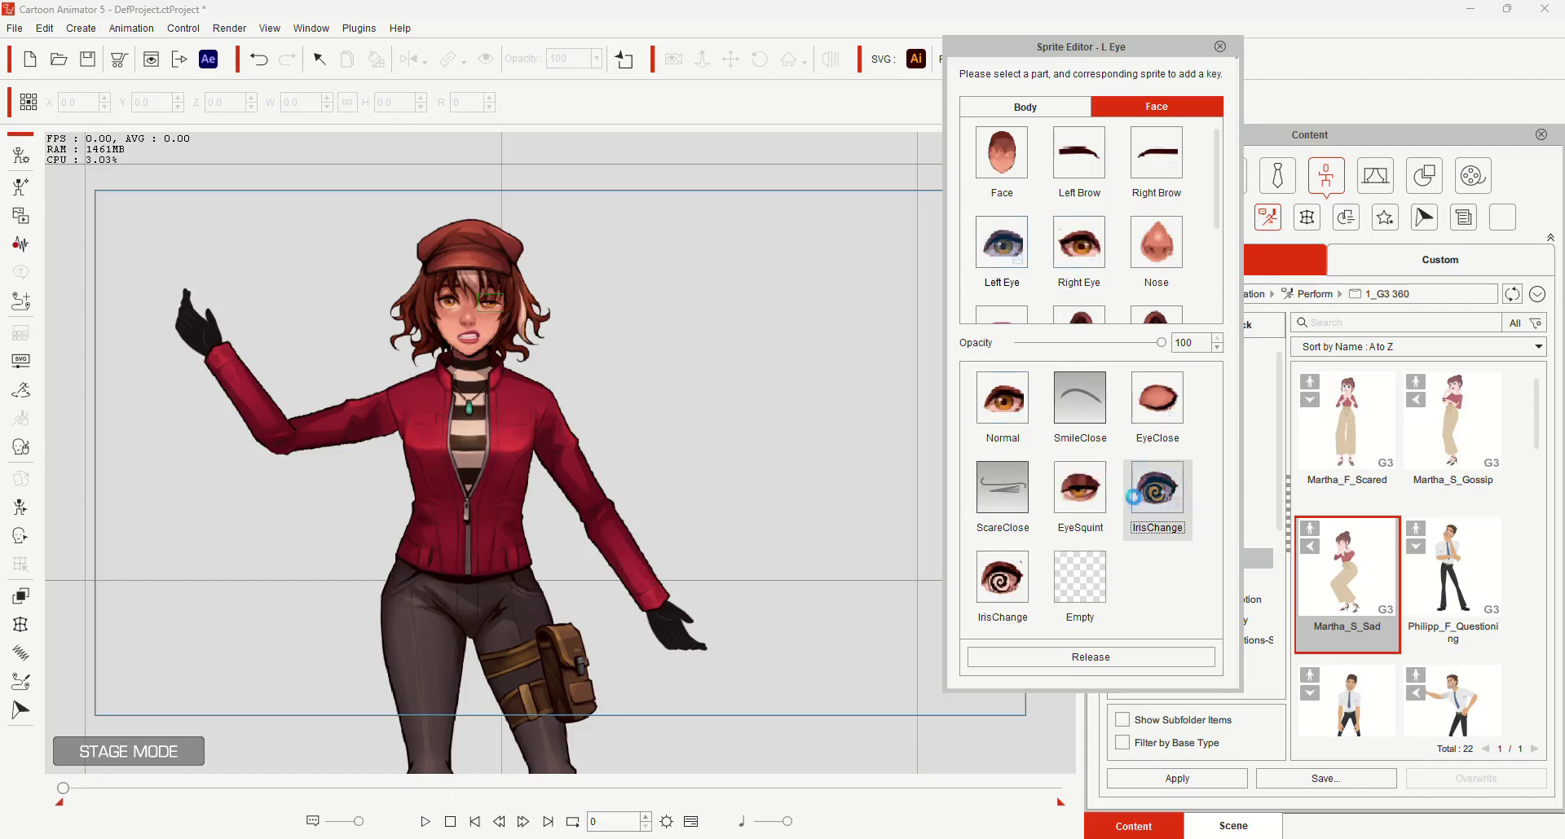
{"action": "left_click", "coordinate": [1012, 593]}
{"action": "left_click", "coordinate": [1021, 407]}
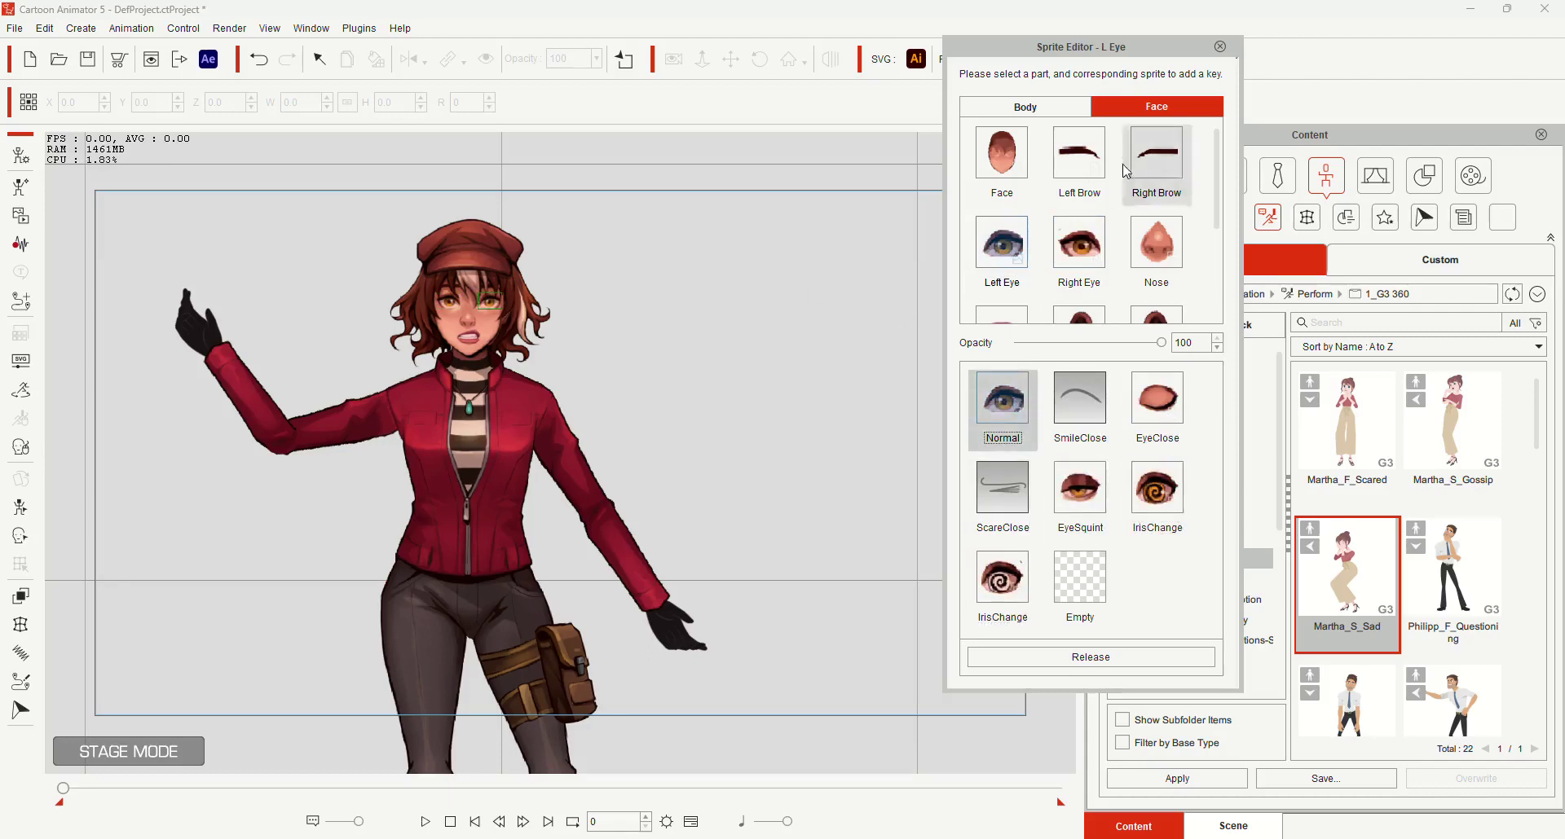
- Turn the character's head toward her raised hand with the head rotation gizmo of the Face Key Editor
{"action": "left_click_drag", "start_coordinate": [839, 339], "coordinate": [551, 277]}
{"action": "left_click_drag", "start_coordinate": [736, 336], "coordinate": [814, 356]}
{"action": "left_click_drag", "start_coordinate": [678, 336], "coordinate": [716, 344]}
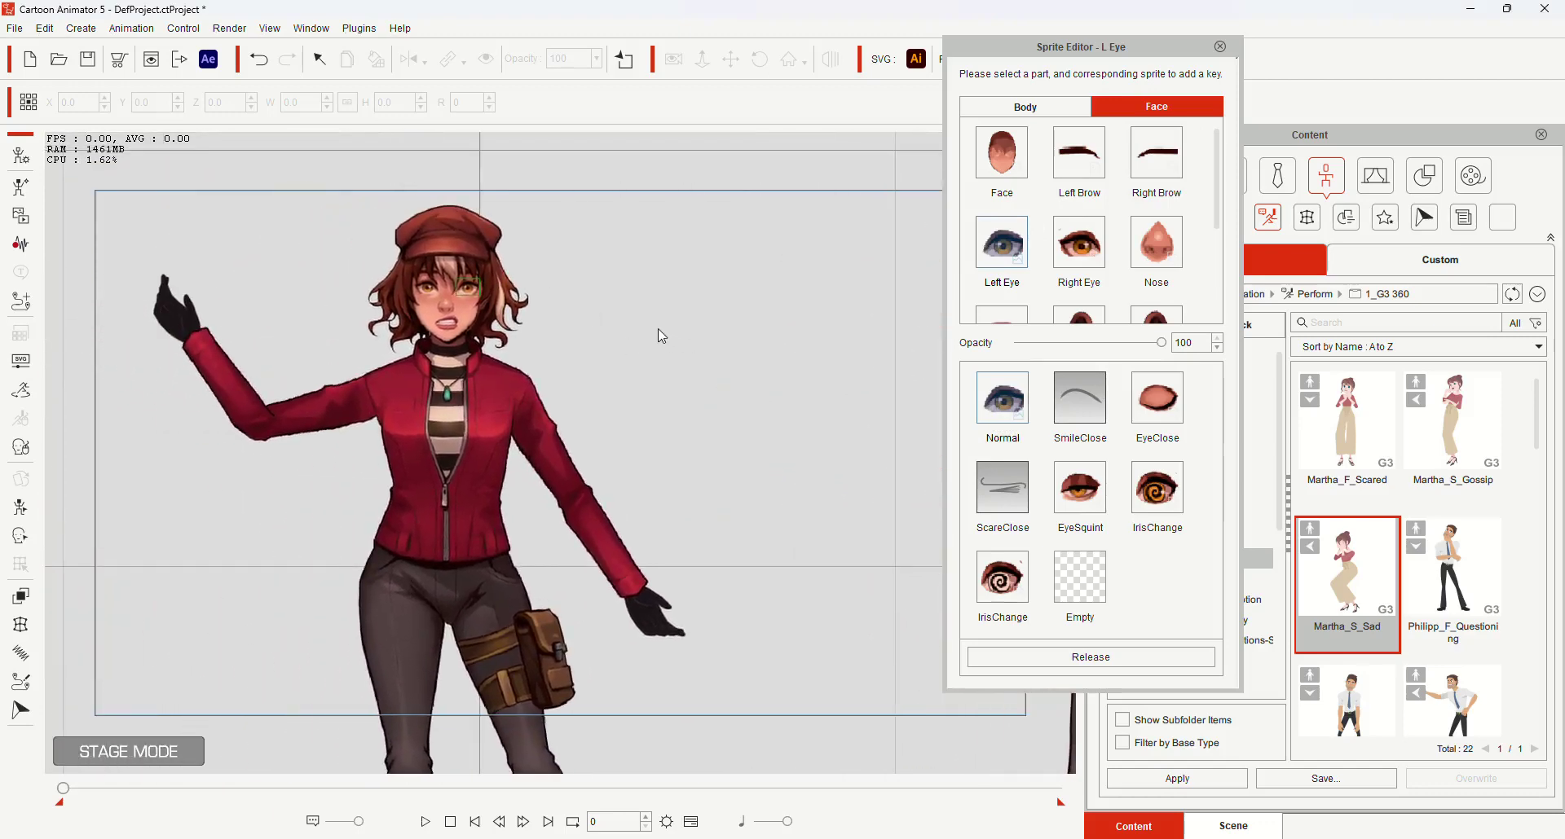
{"action": "key", "text": "j"}
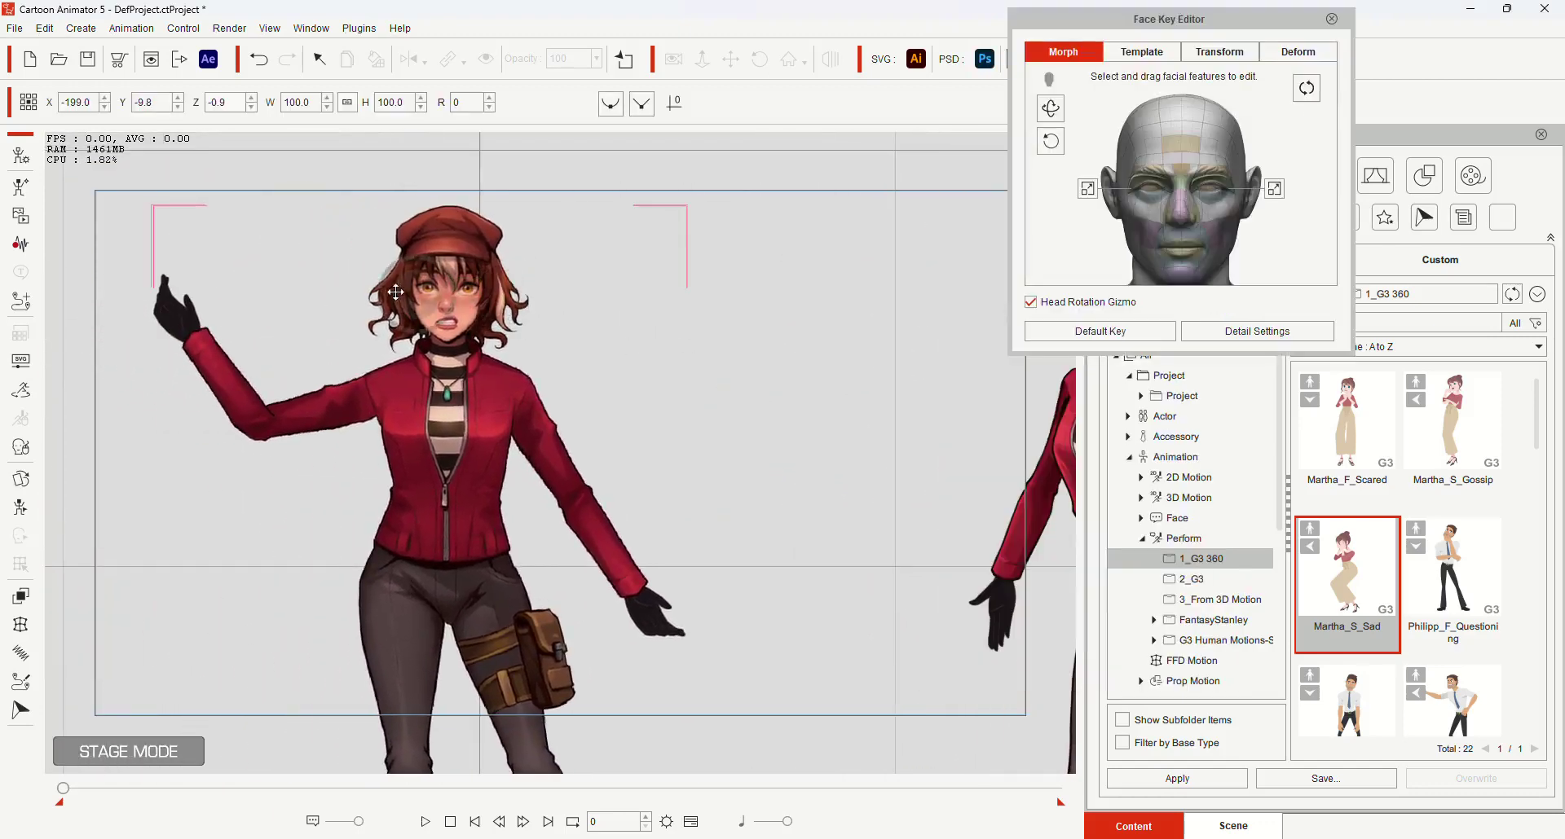
{"action": "left_click_drag", "start_coordinate": [341, 291], "coordinate": [318, 291]}
- Try the EyeClose and IrisChange sprites on the right eye of the turned head, and set it to EyeSquint
{"action": "key", "text": "s"}
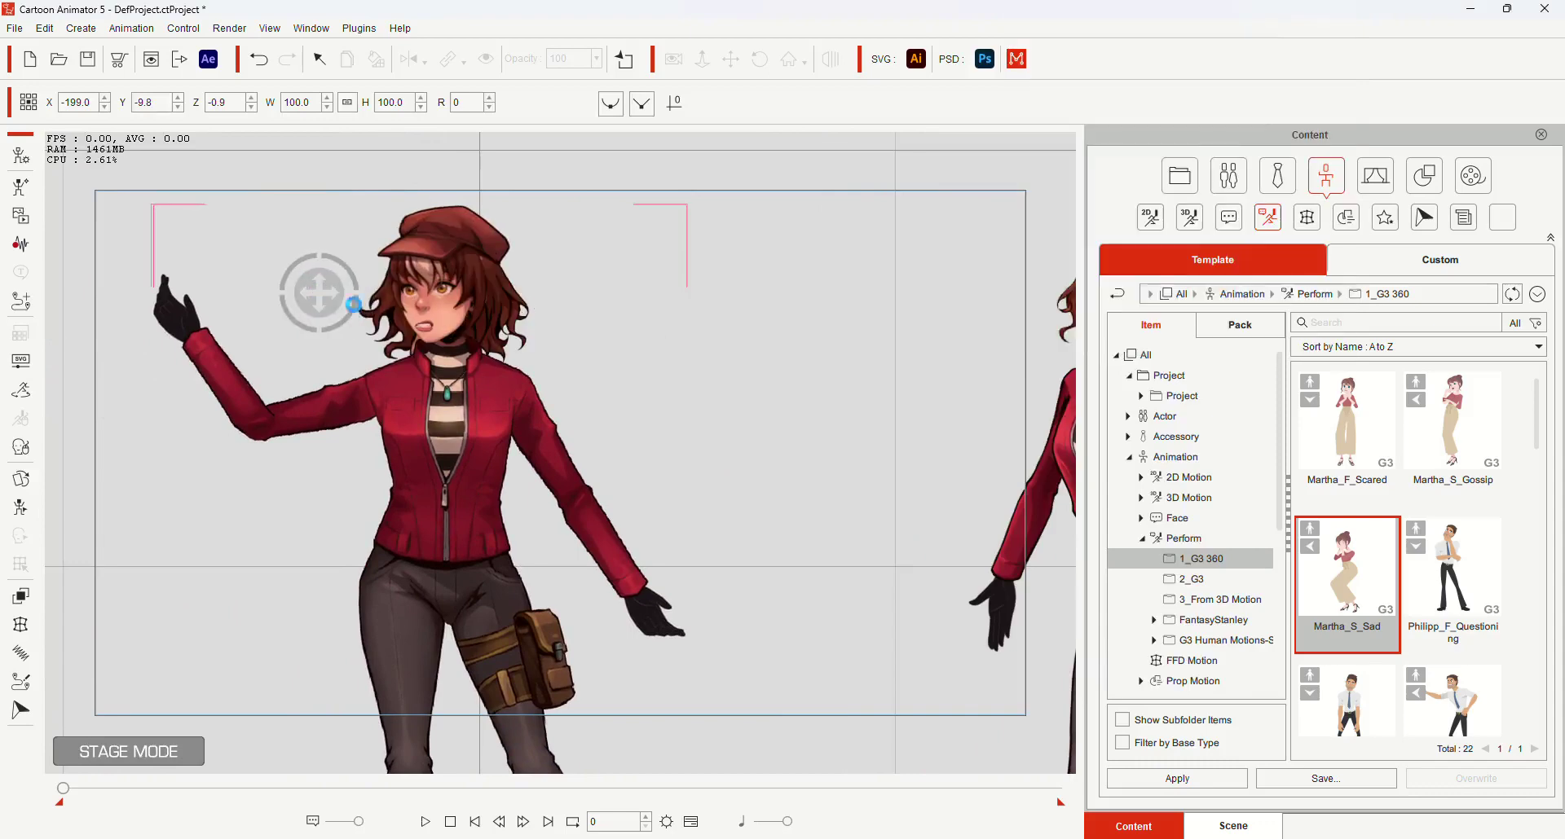
{"action": "left_click", "coordinate": [1147, 112]}
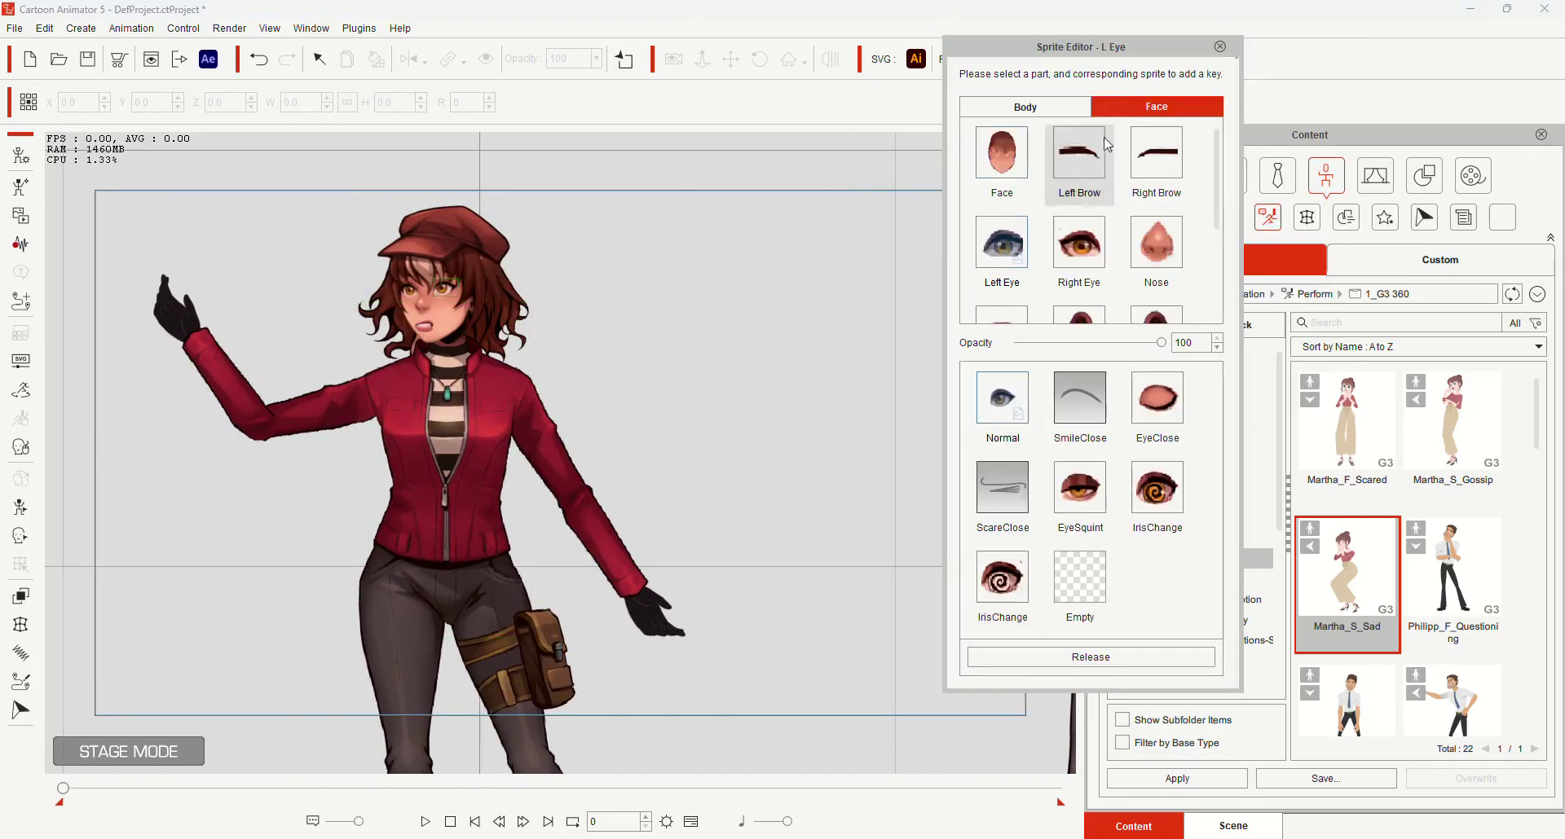
{"action": "left_click", "coordinate": [1157, 401]}
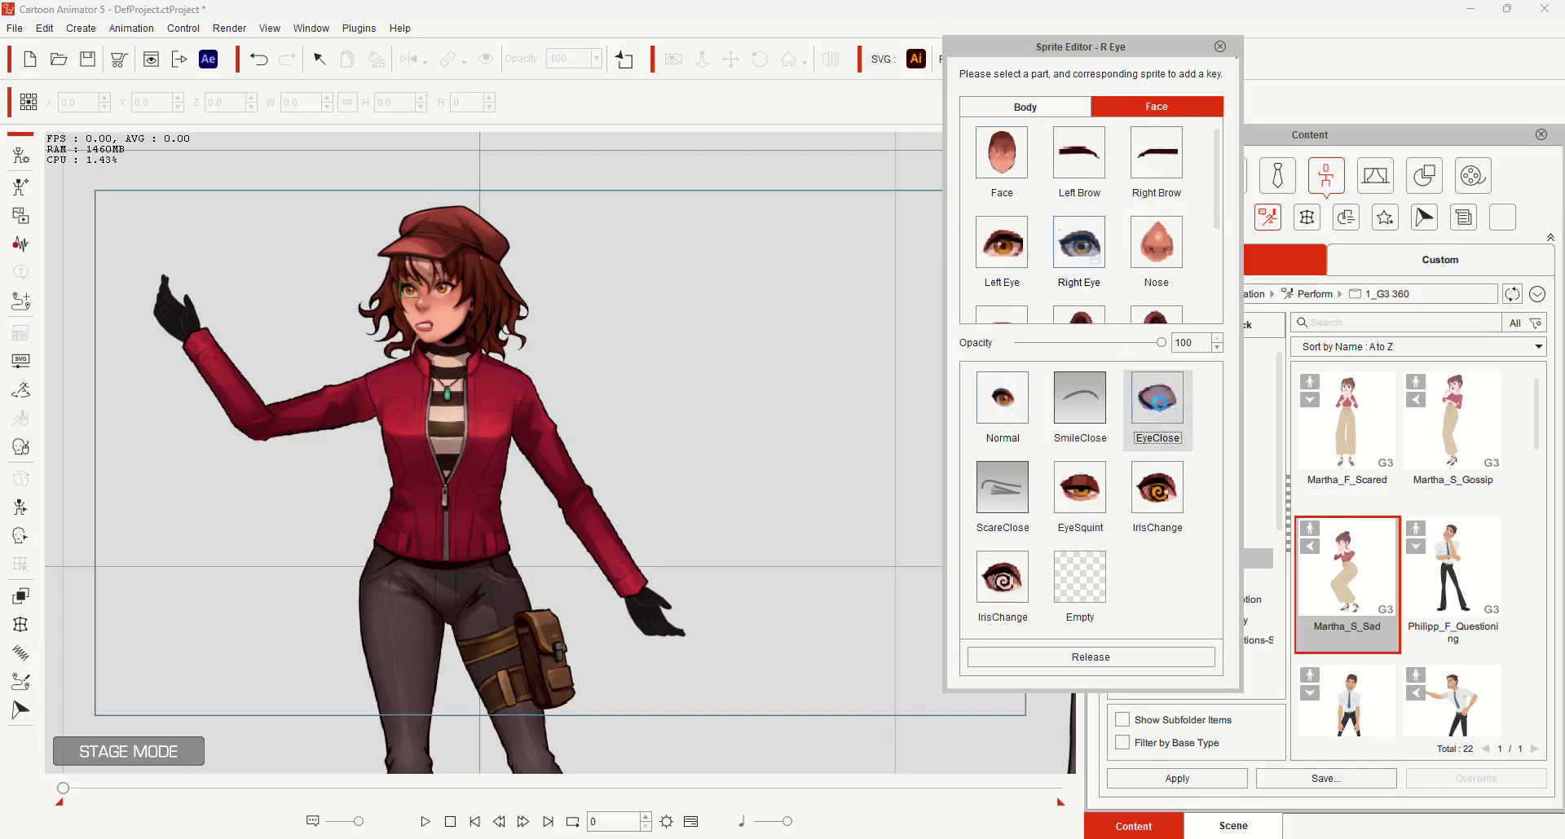
{"action": "left_click", "coordinate": [1156, 473]}
{"action": "left_click", "coordinate": [1078, 492]}
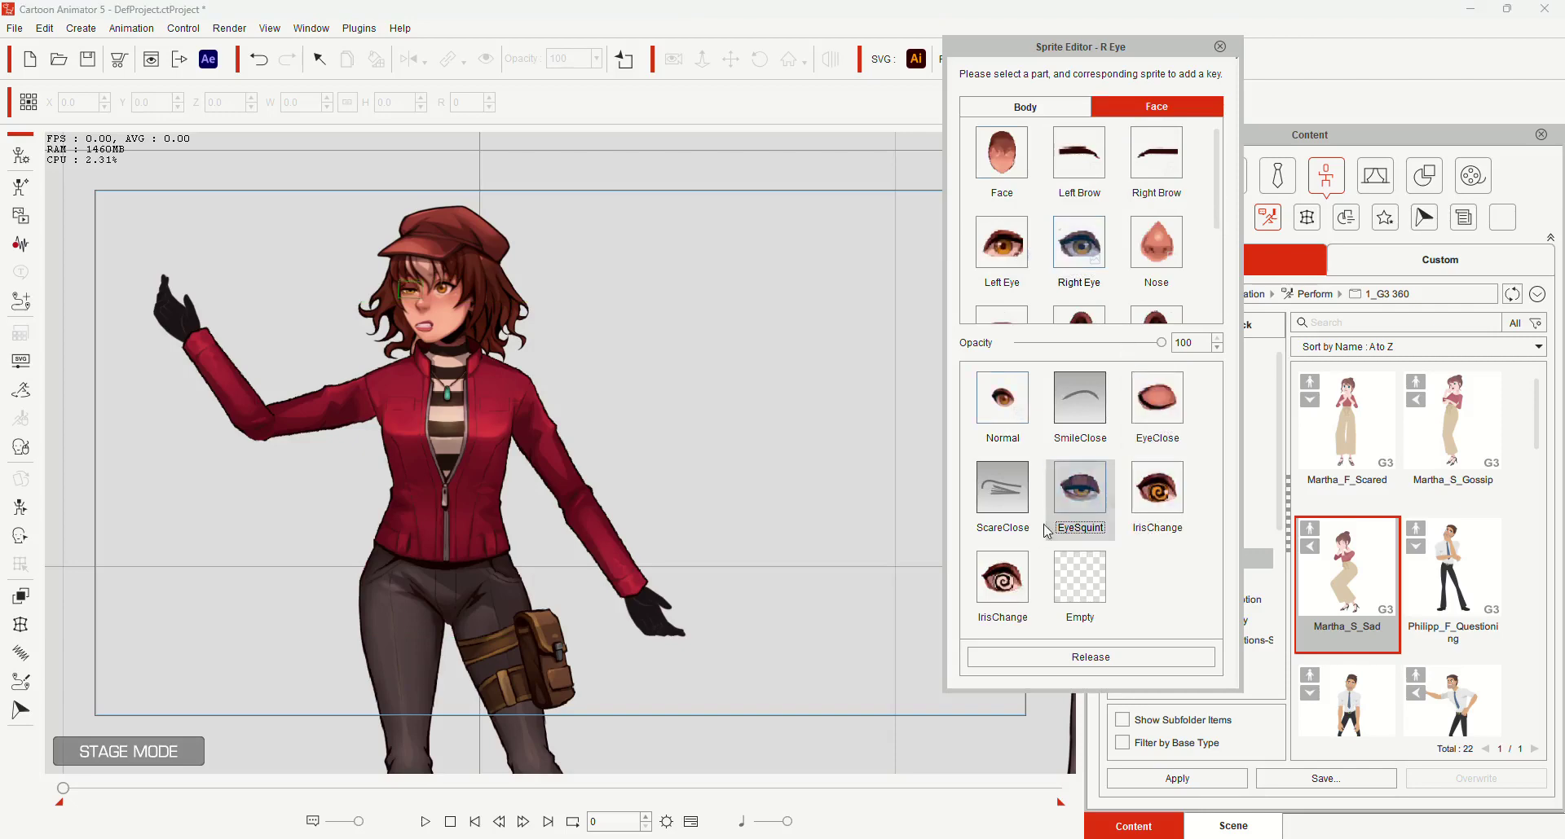
- Try the IrisChange and EyeSquint sprites on the eyes of the turned head, and set both eyes back to Normal
{"action": "left_click", "coordinate": [1005, 578]}
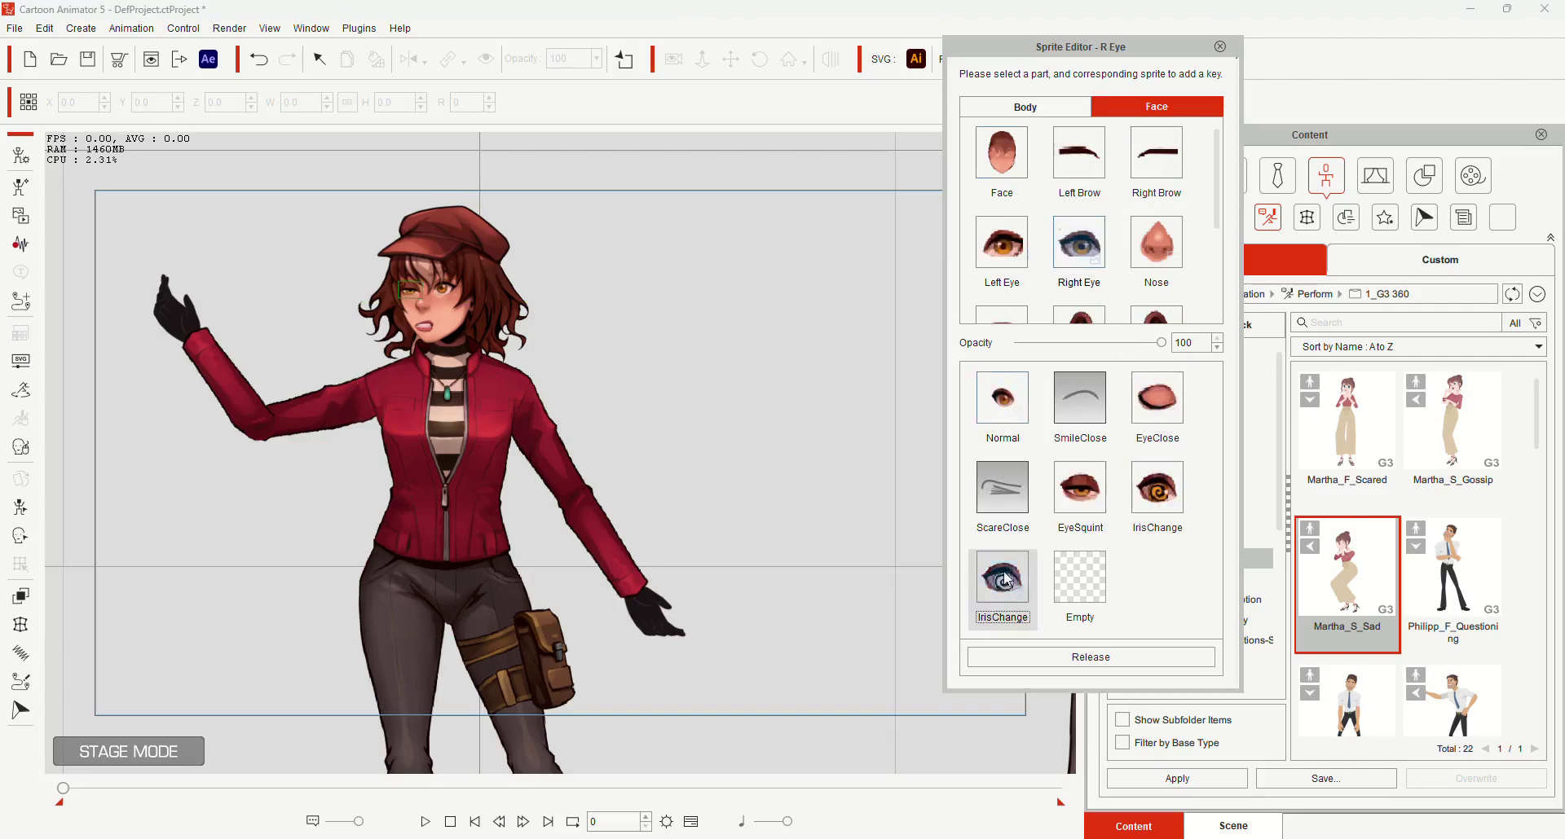
{"action": "left_click", "coordinate": [1020, 254]}
{"action": "left_click", "coordinate": [1159, 515]}
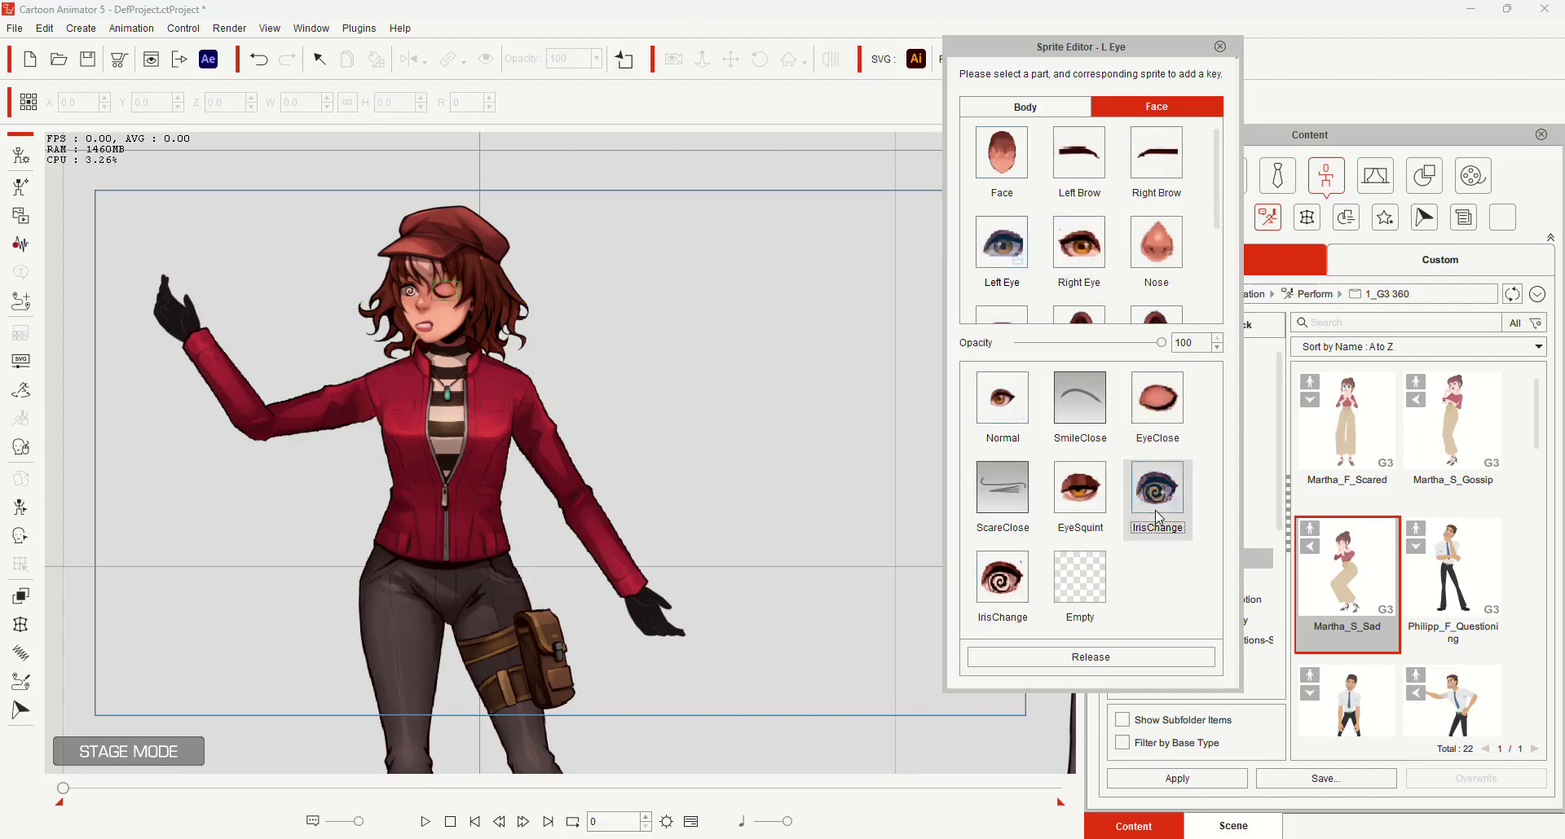
{"action": "left_click", "coordinate": [1071, 508]}
{"action": "left_click", "coordinate": [1015, 587]}
{"action": "left_click", "coordinate": [1002, 407]}
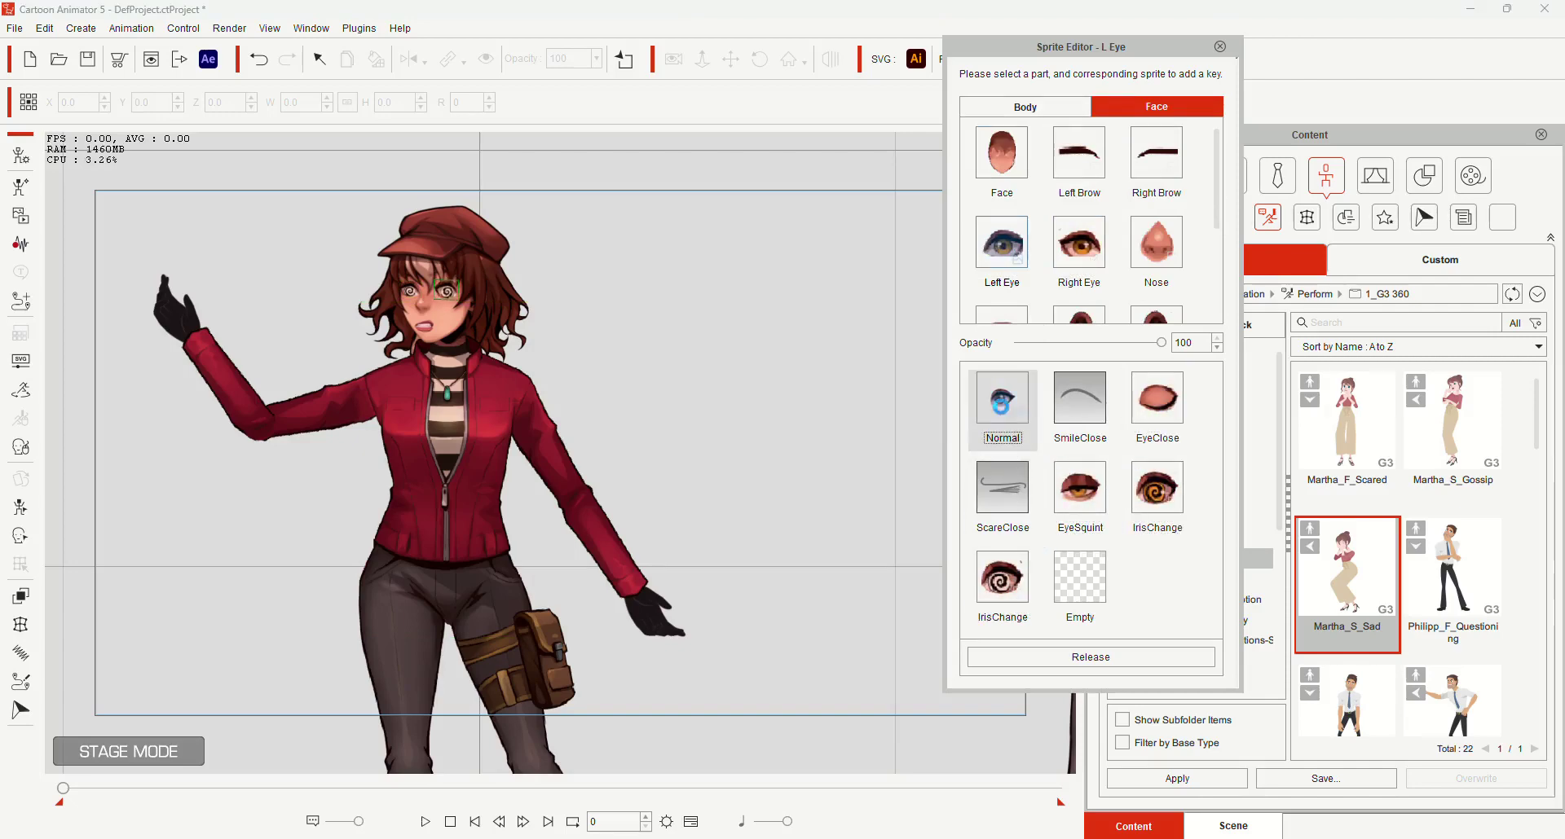
{"action": "left_click", "coordinate": [1082, 257]}
{"action": "left_click", "coordinate": [1003, 399]}
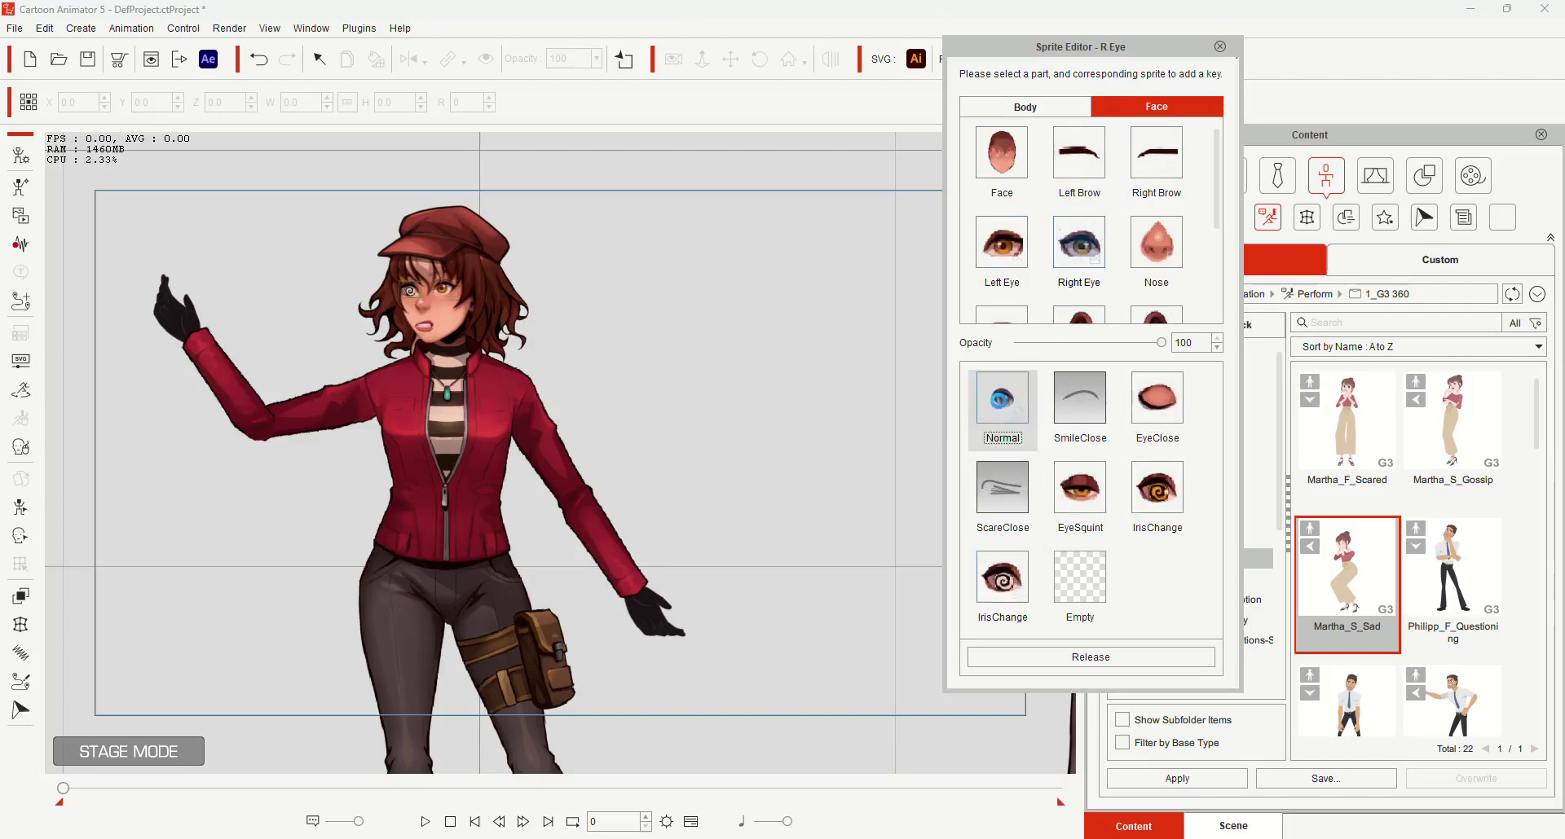
- Try the CDSKZ and other sprites on the mouth, and set it to Normal
{"action": "scroll", "coordinate": [1072, 281], "scroll_direction": "down", "scroll_amount": 2}
{"action": "left_click", "coordinate": [1002, 173]}
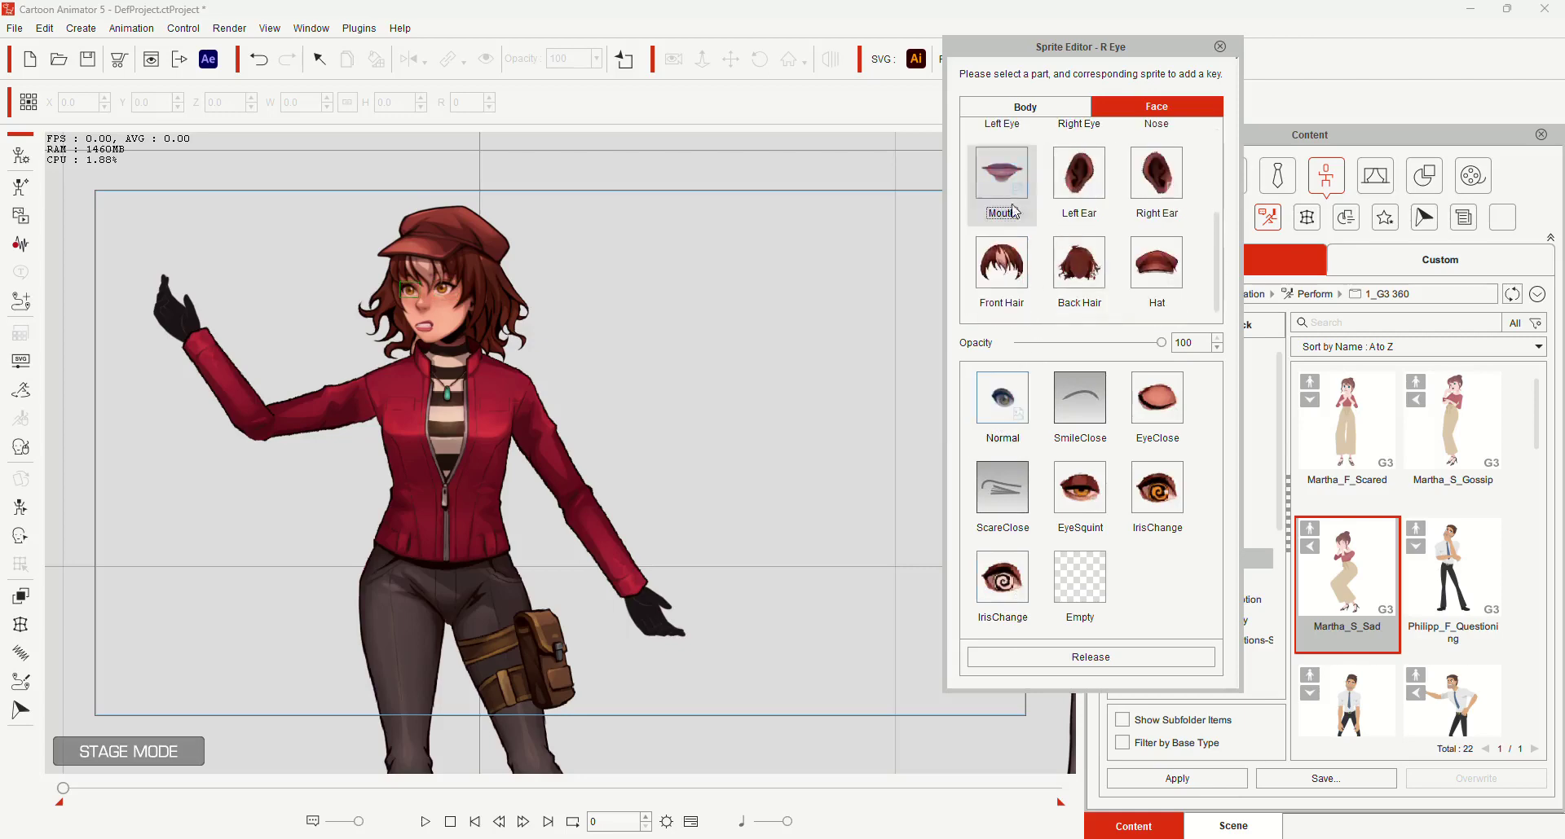
{"action": "left_click", "coordinate": [1140, 414]}
{"action": "left_click", "coordinate": [1125, 469]}
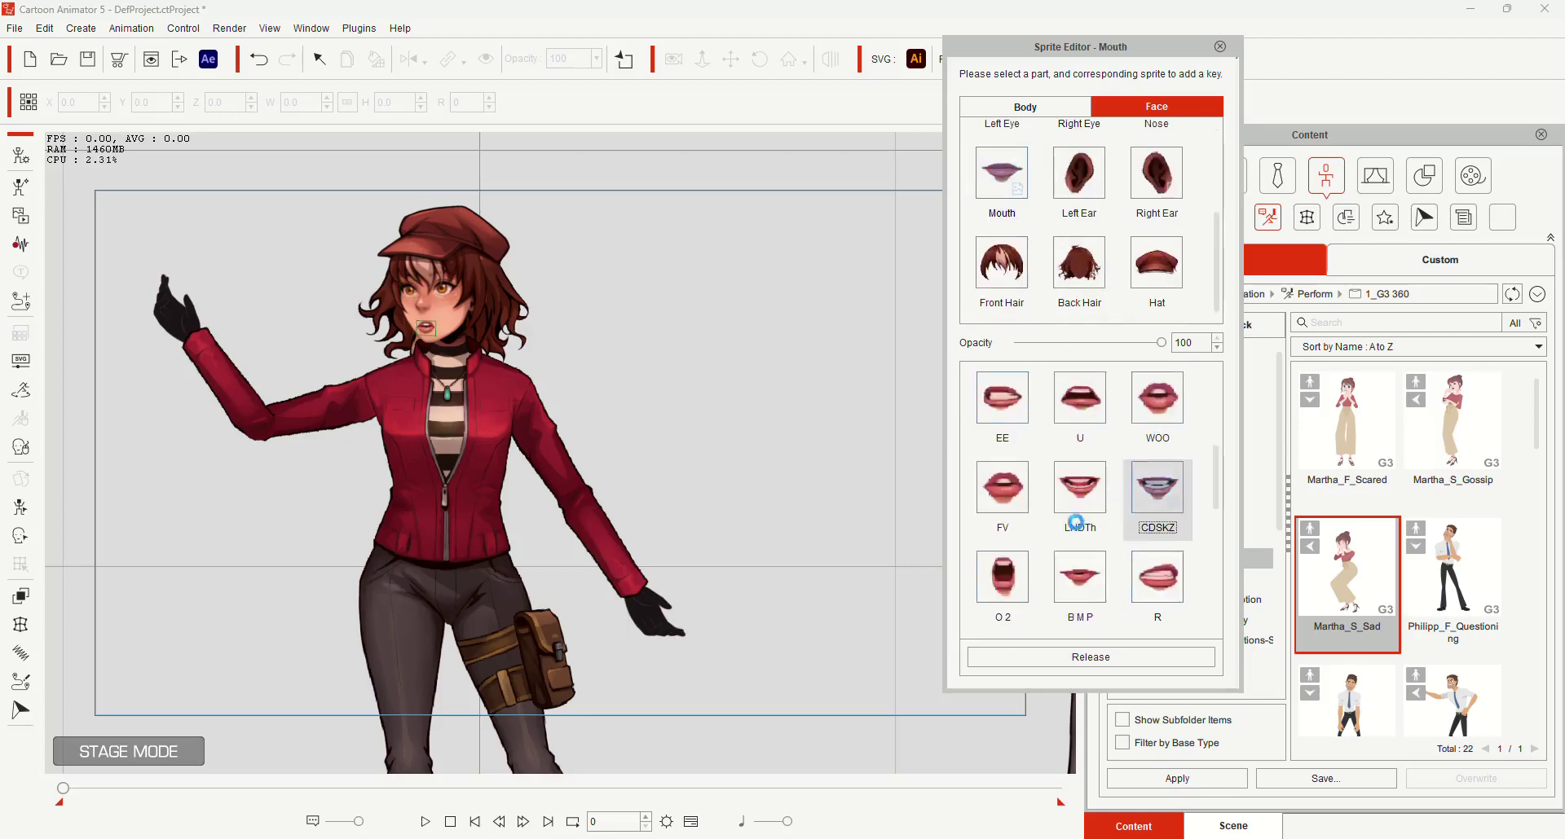
{"action": "left_click", "coordinate": [1015, 512]}
{"action": "left_click", "coordinate": [1015, 419]}
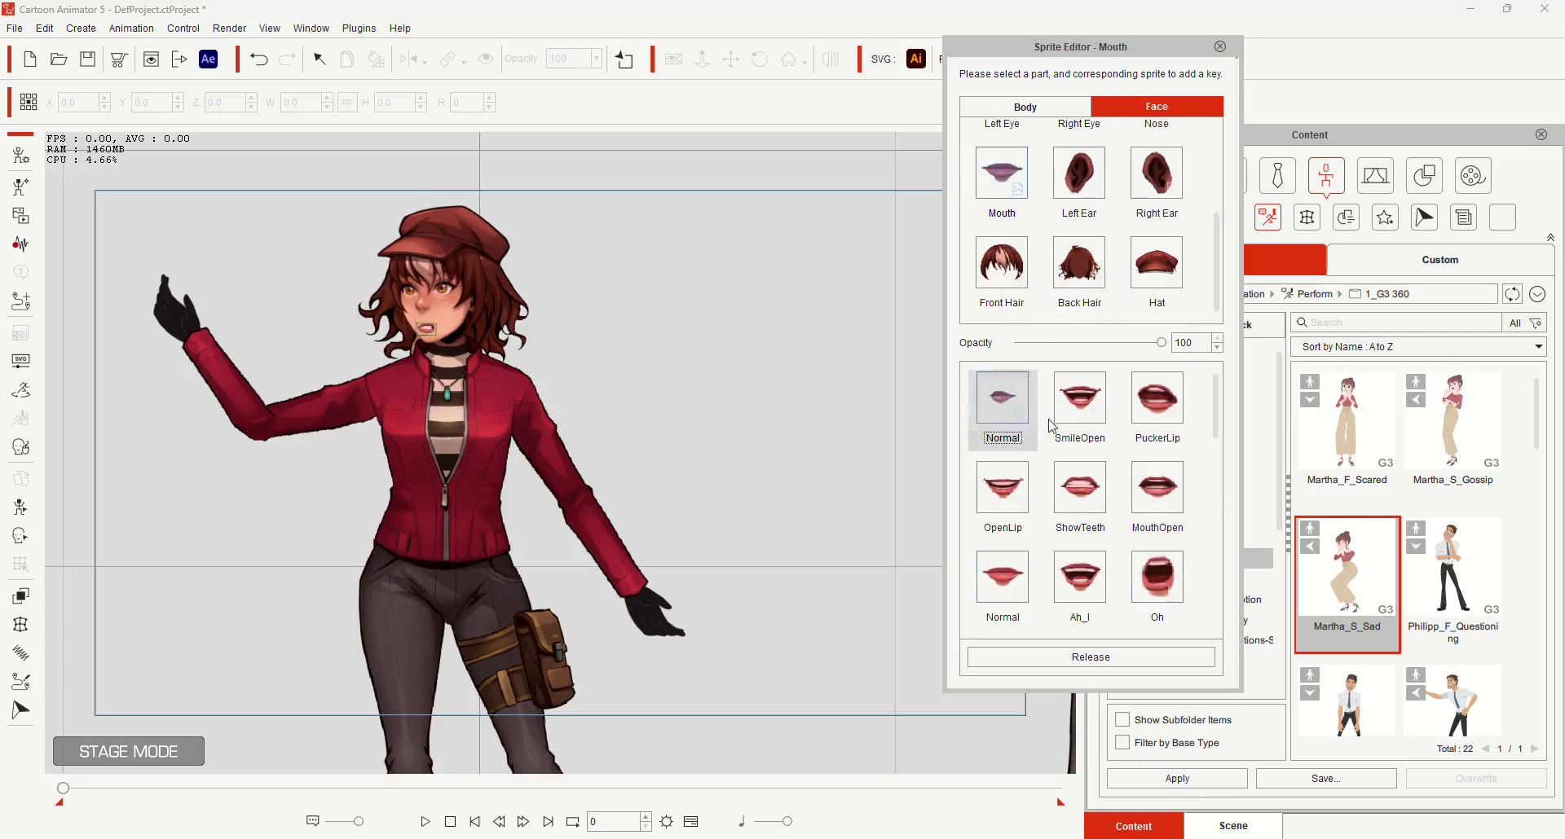
- Try the SmileOpen, ShowTeeth, MouthOpen and Ah_I sprites on the mouth, and set it back to Normal
{"action": "left_click", "coordinate": [1079, 430]}
{"action": "left_click", "coordinate": [1084, 497]}
{"action": "left_click", "coordinate": [1132, 505]}
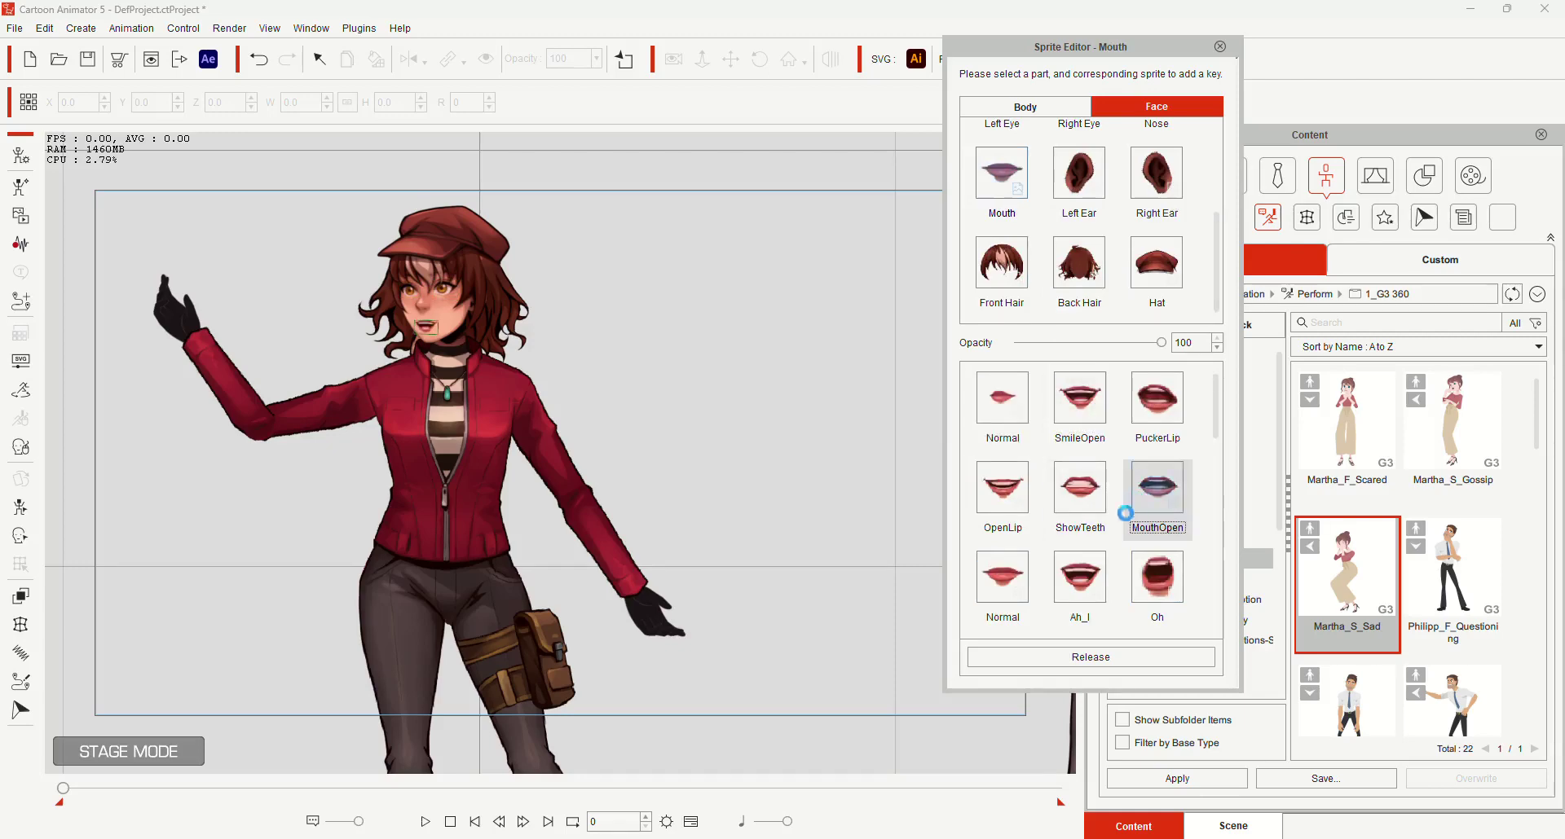
{"action": "left_click", "coordinate": [1096, 562]}
{"action": "left_click", "coordinate": [1011, 406]}
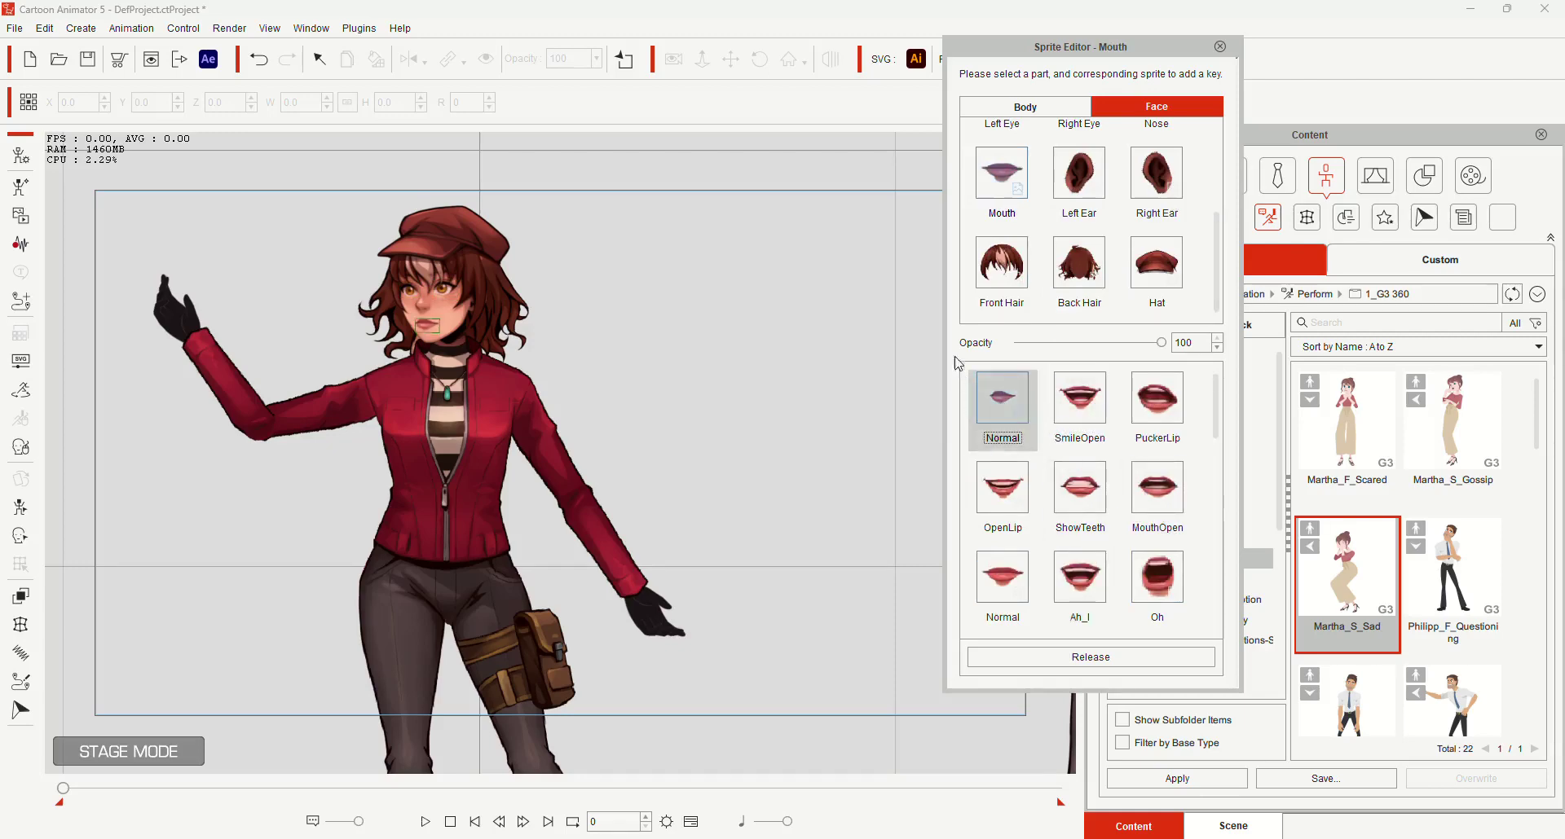
- Turn the head to a full side profile facing the raised hand with the head rotation gizmo of the Face Key Editor
{"action": "key", "text": "j"}
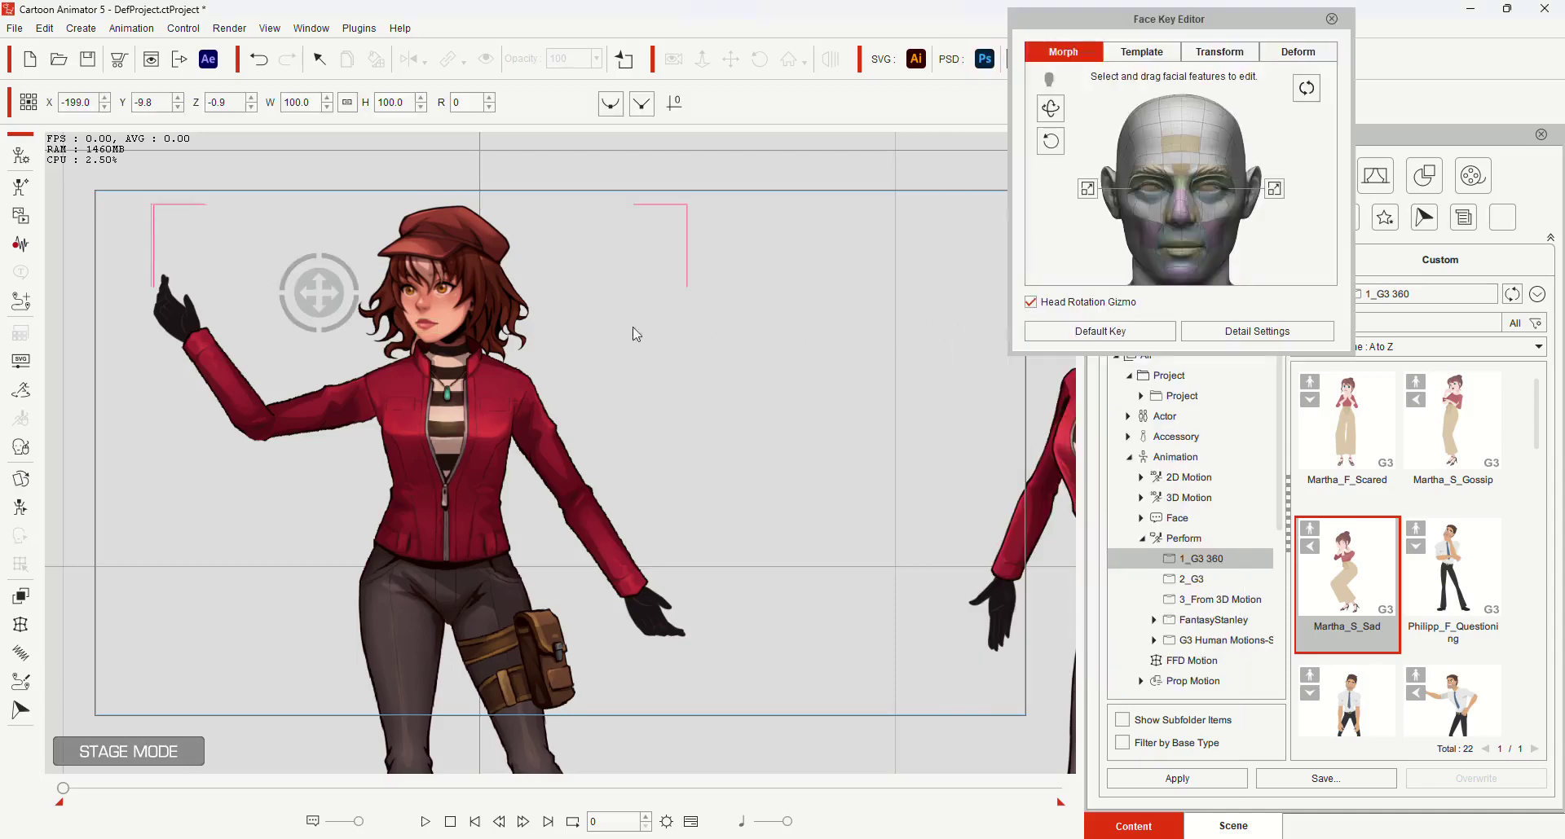
{"action": "left_click_drag", "start_coordinate": [320, 278], "coordinate": [154, 294]}
- Try the SmileOpen, PuckerLip, MouthOpen, ShowTeeth, OpenLip and Normal sprites on the profile's mouth, and set it to Ah_I
{"action": "key", "text": "s"}
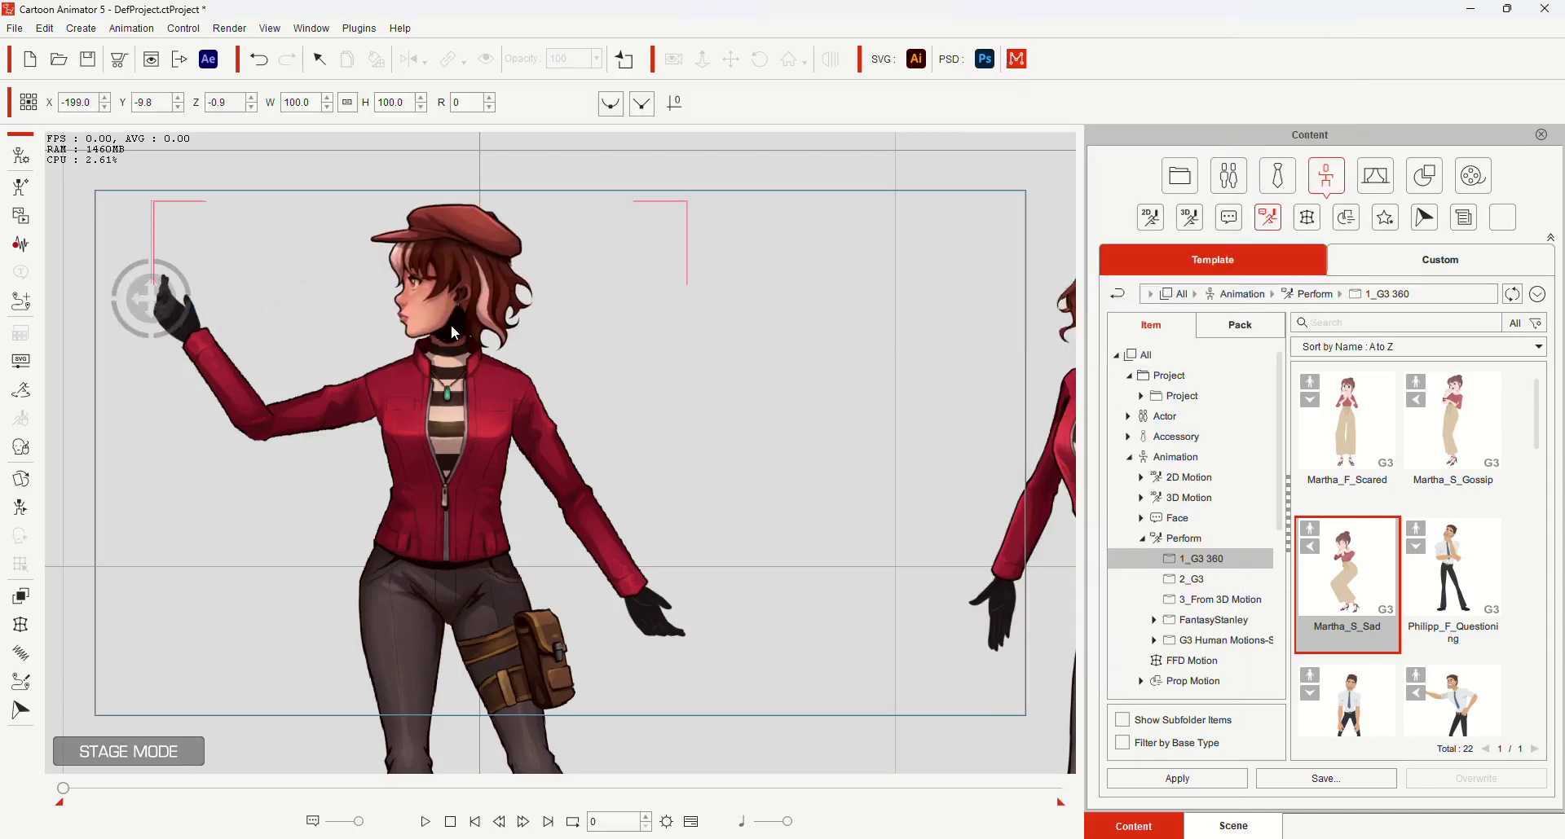
{"action": "left_click", "coordinate": [1142, 107]}
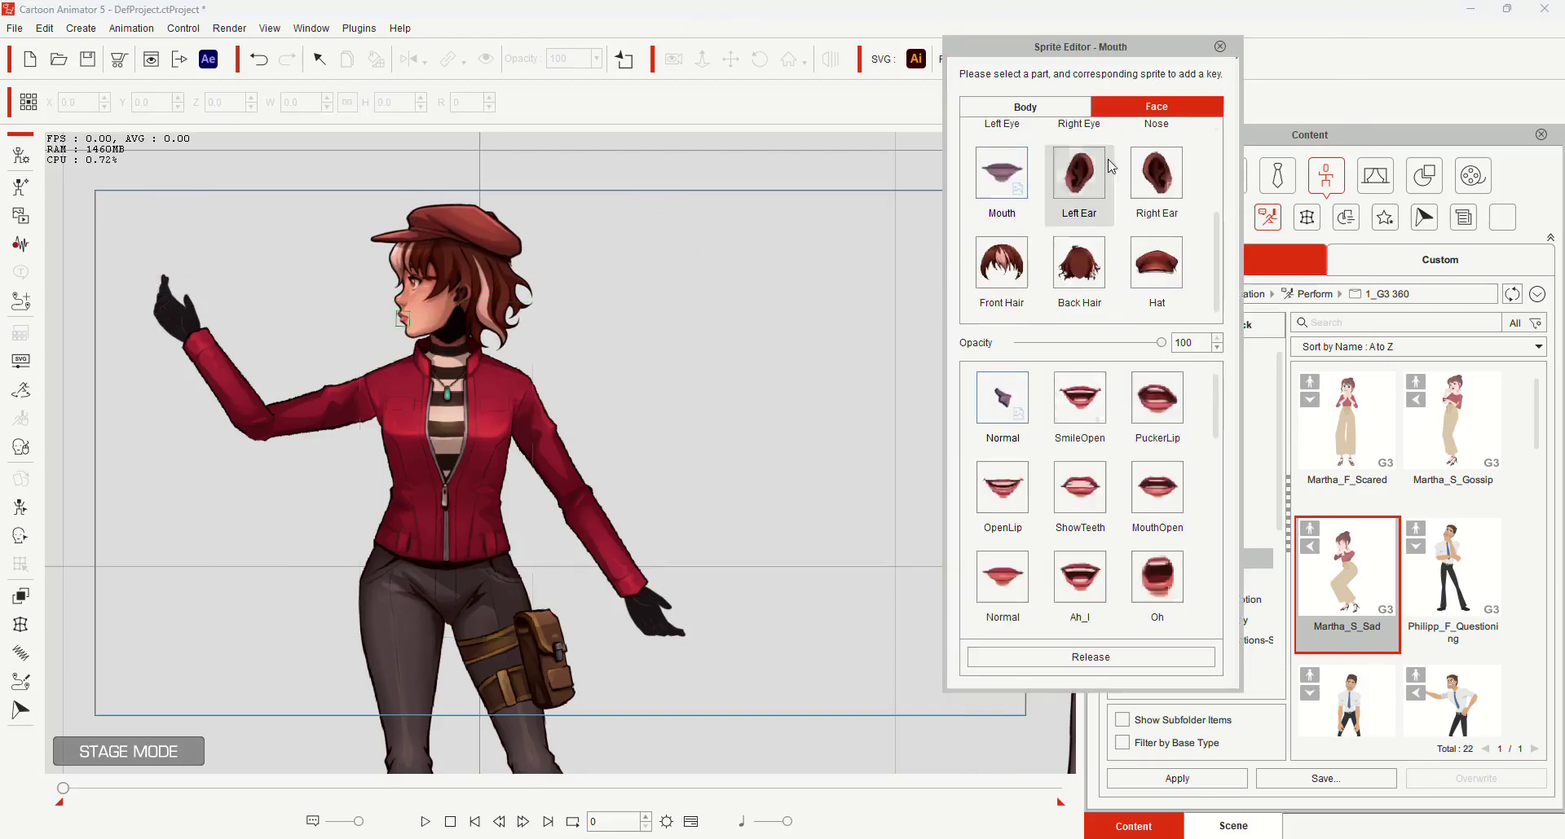
{"action": "left_click", "coordinate": [1074, 401]}
{"action": "left_click", "coordinate": [1150, 417]}
{"action": "left_click", "coordinate": [1150, 496]}
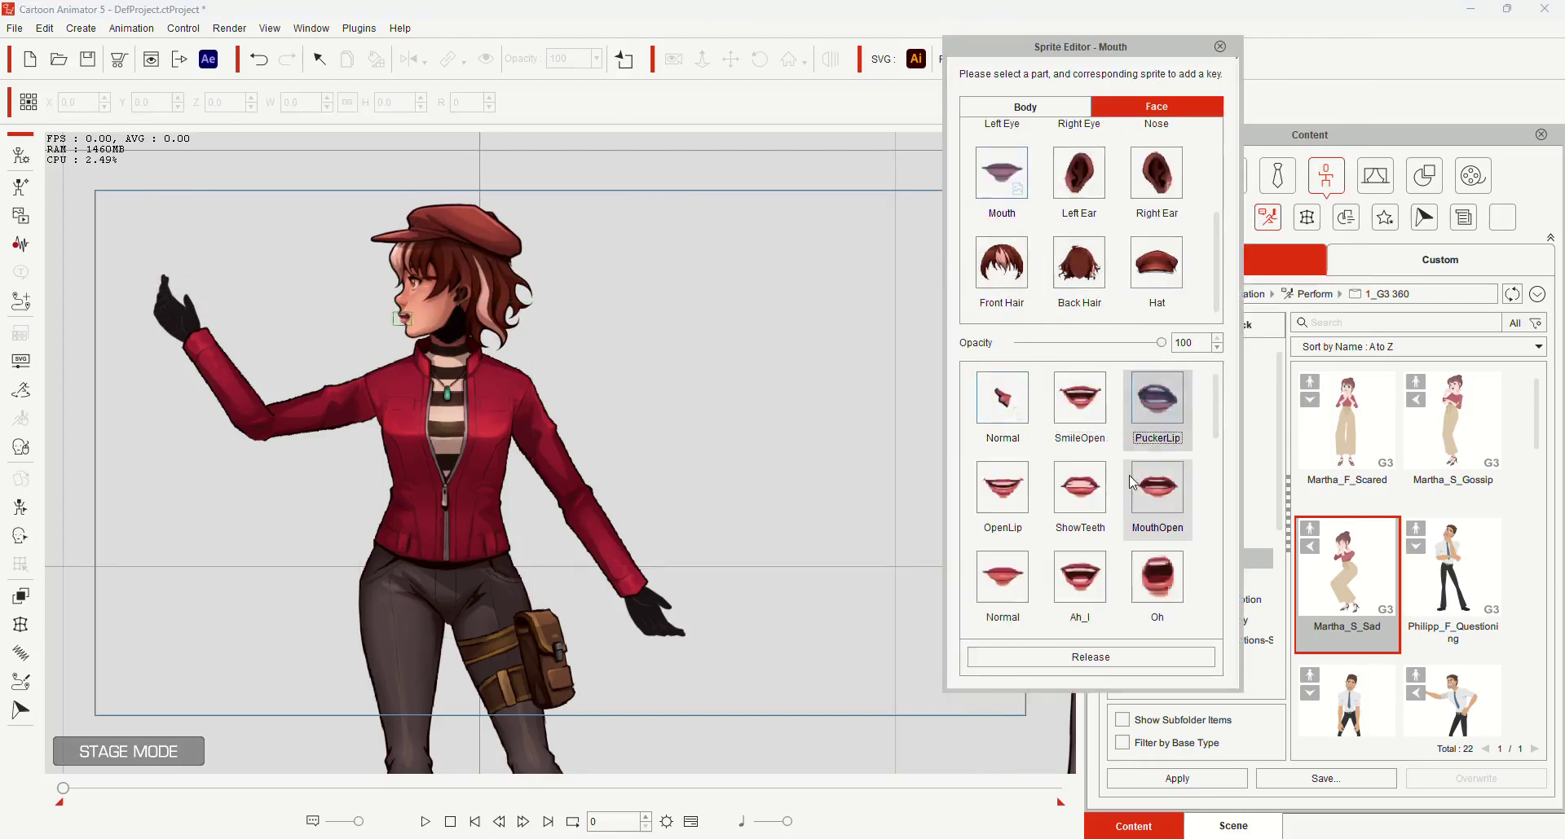
{"action": "left_click", "coordinate": [1090, 507]}
{"action": "left_click", "coordinate": [1011, 499]}
{"action": "left_click", "coordinate": [1003, 577]}
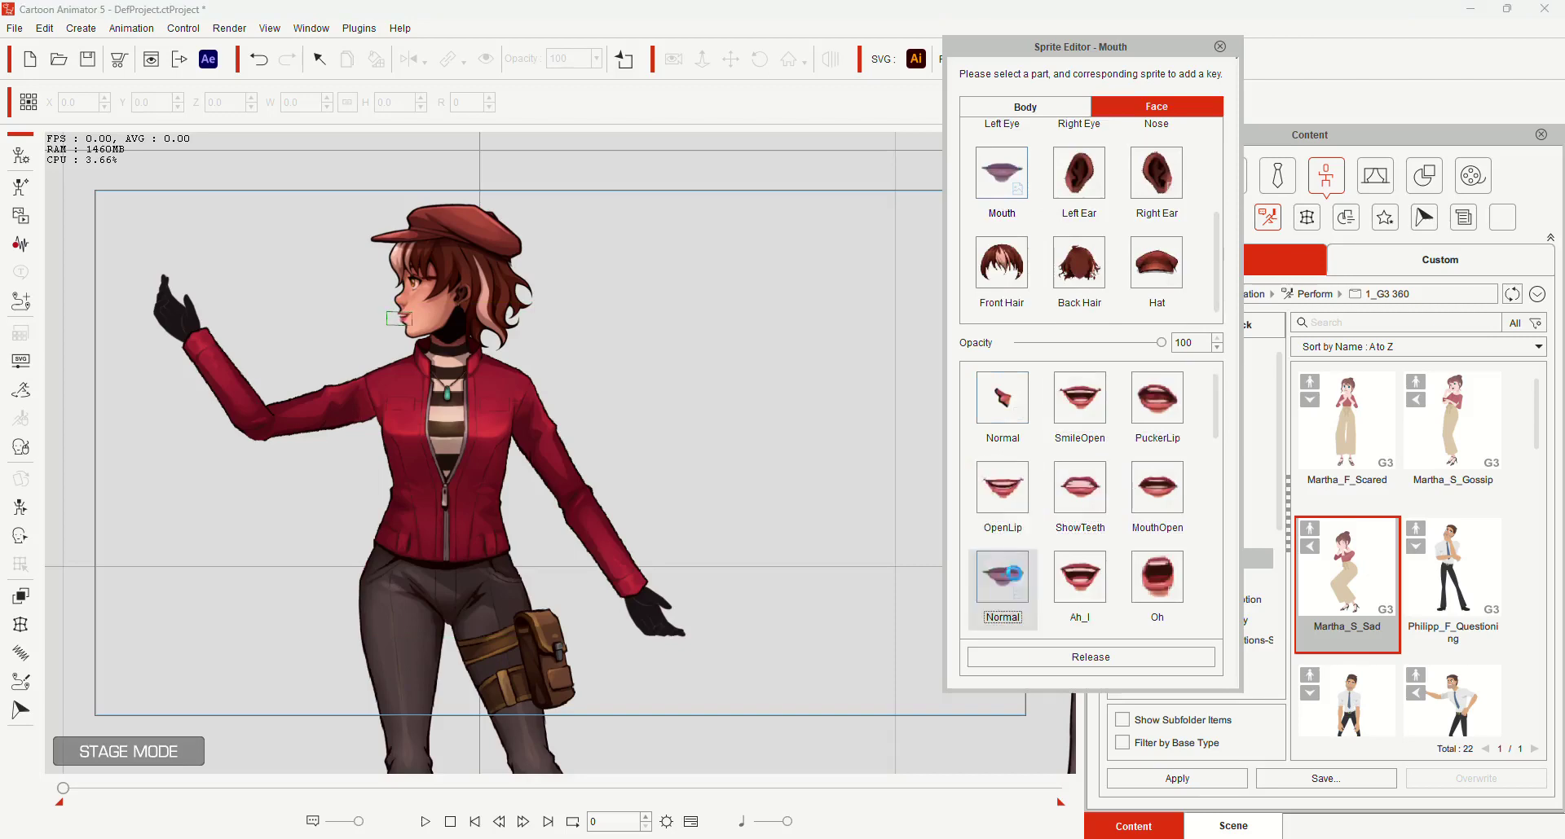
{"action": "left_click", "coordinate": [1080, 577]}
- Try the EyeClose and first IrisChange sprites on the profile's left eye, set it to the second IrisChange, and close the Sprite Editor
{"action": "scroll", "coordinate": [1100, 175], "scroll_direction": "up", "scroll_amount": 2}
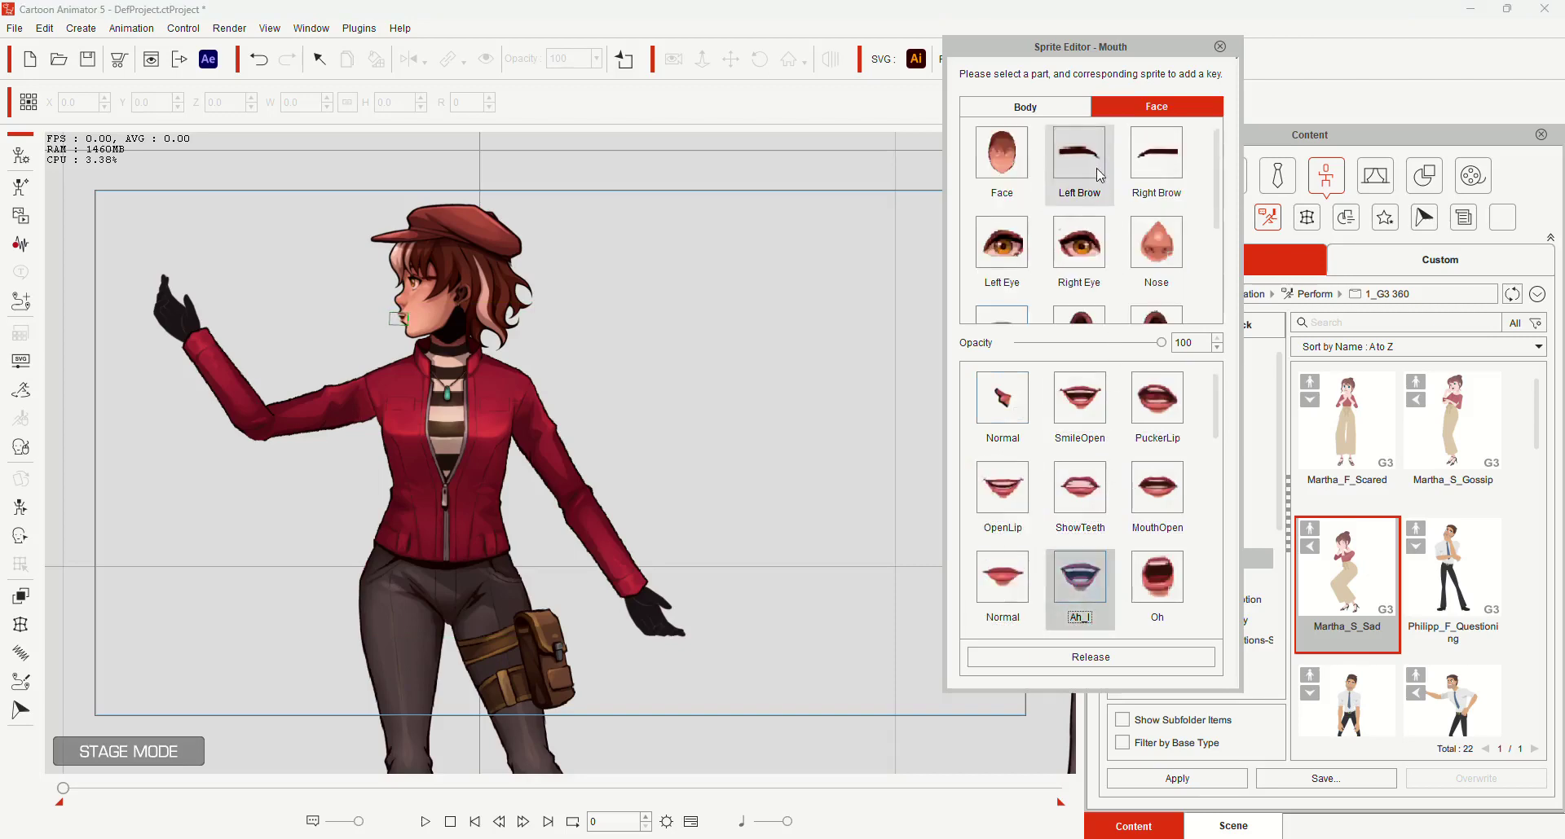
{"action": "left_click", "coordinate": [1001, 244]}
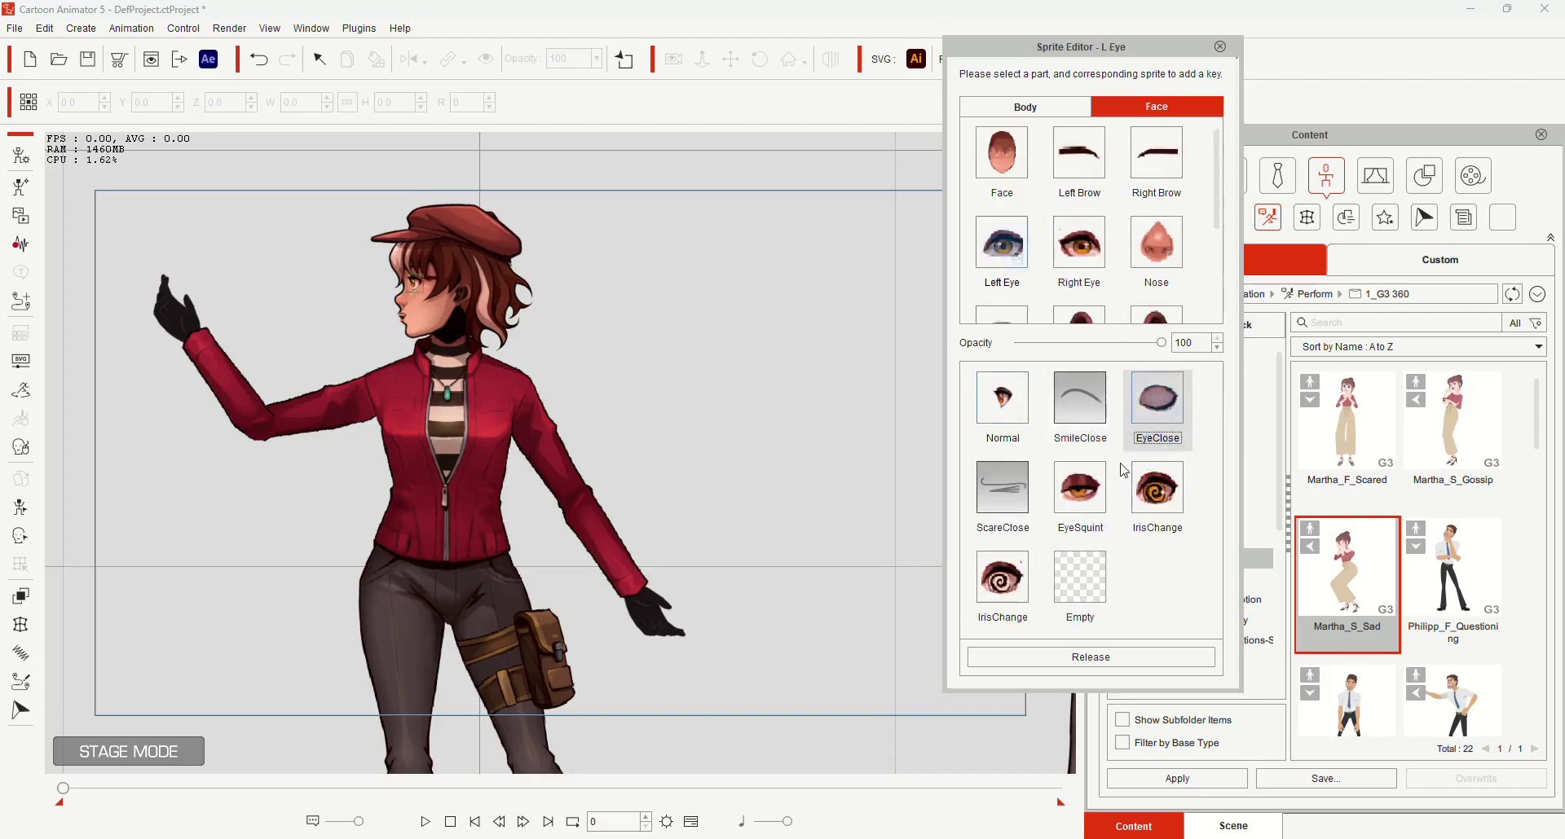
{"action": "left_click", "coordinate": [1157, 489]}
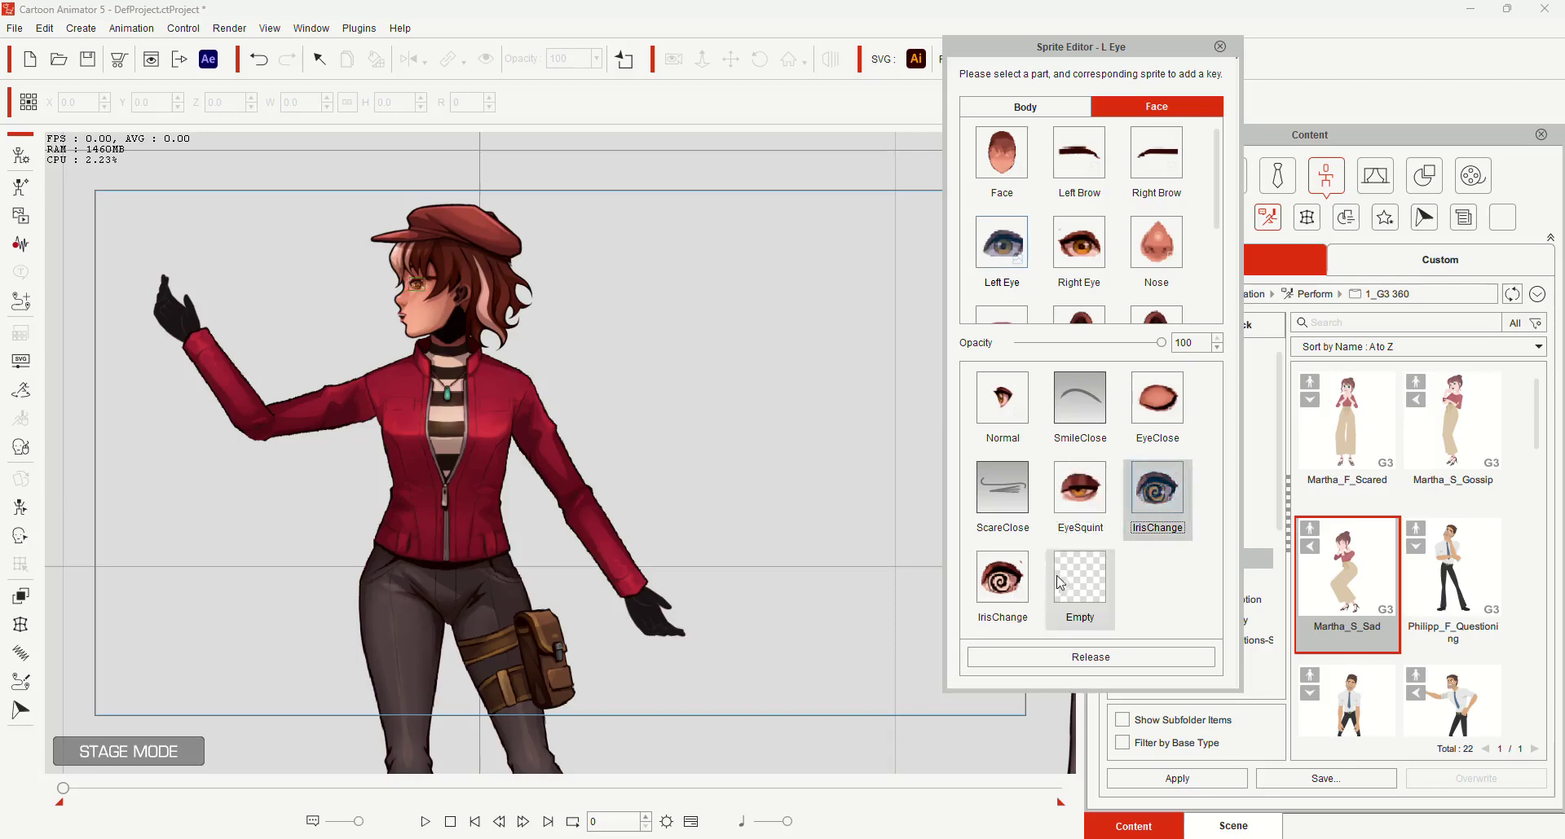
{"action": "left_click", "coordinate": [1003, 578]}
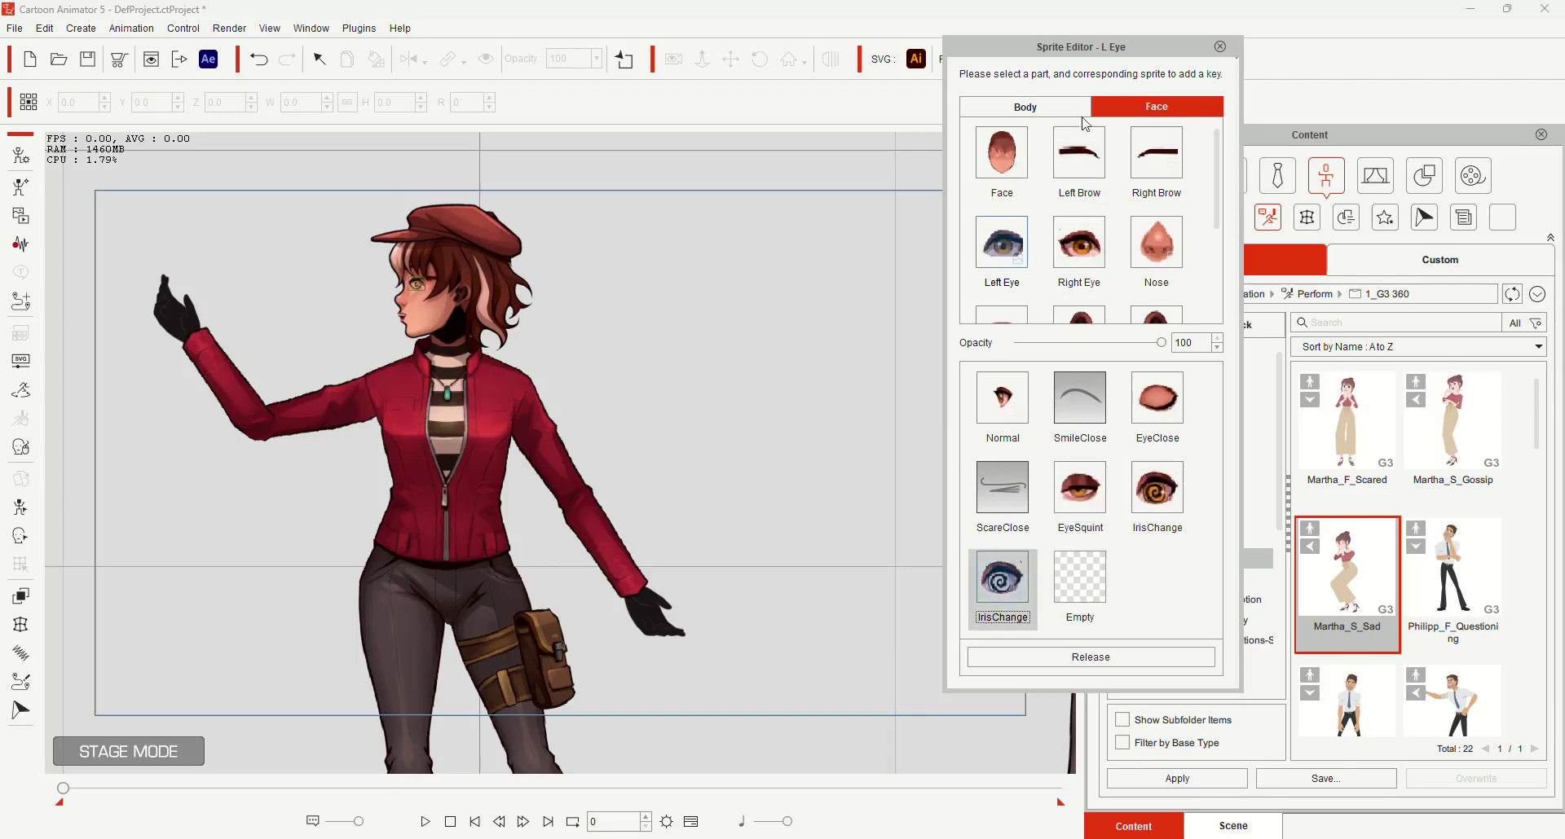
{"action": "left_click", "coordinate": [1221, 46]}
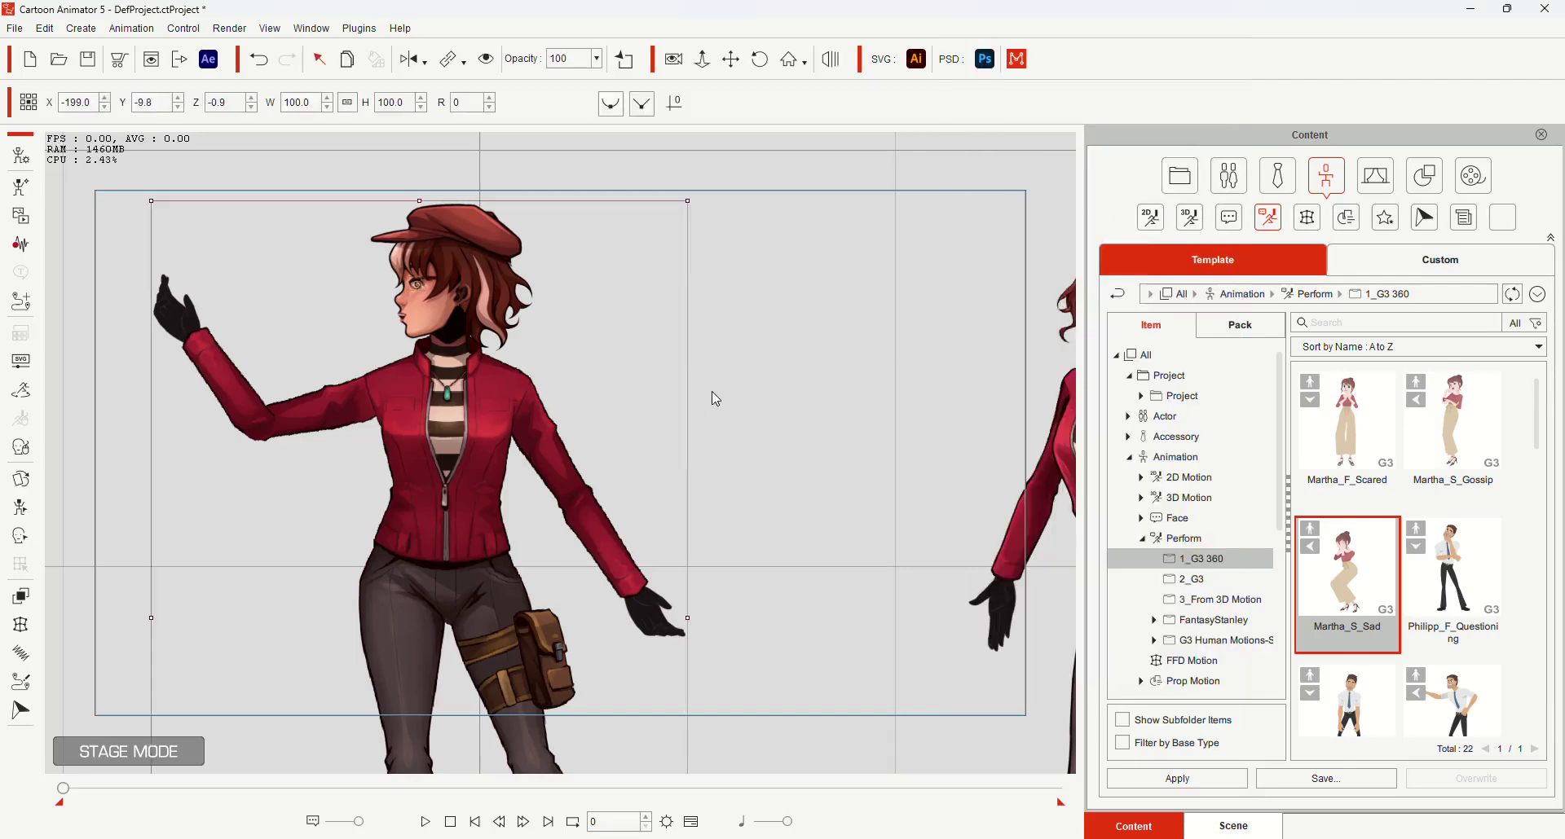
- Turn the head back to face the front with the head rotation gizmo and open the Sprite Editor
{"action": "key", "text": "j"}
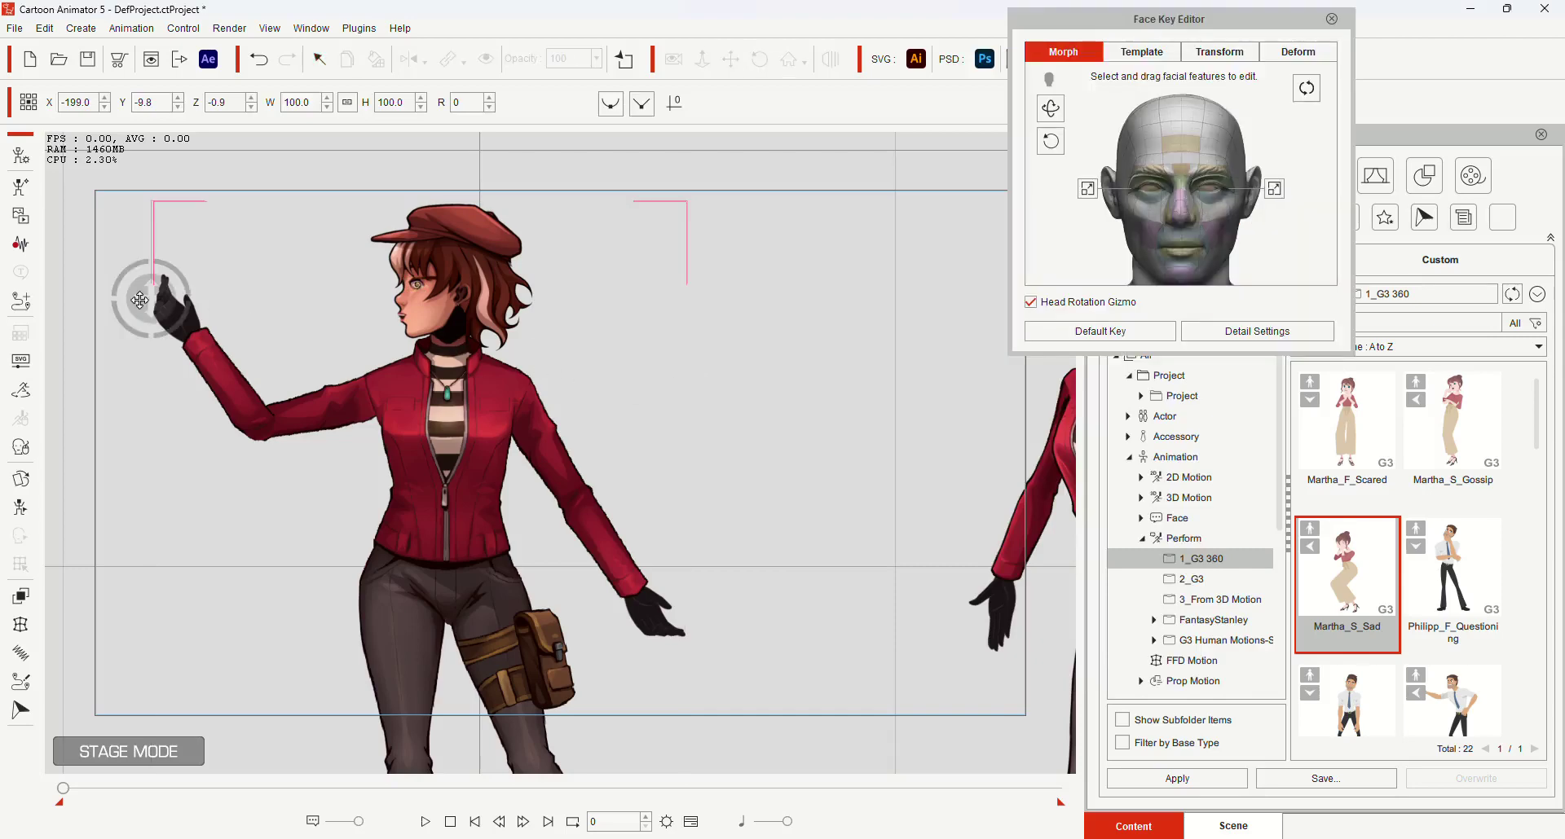
{"action": "left_click_drag", "start_coordinate": [139, 299], "coordinate": [474, 331]}
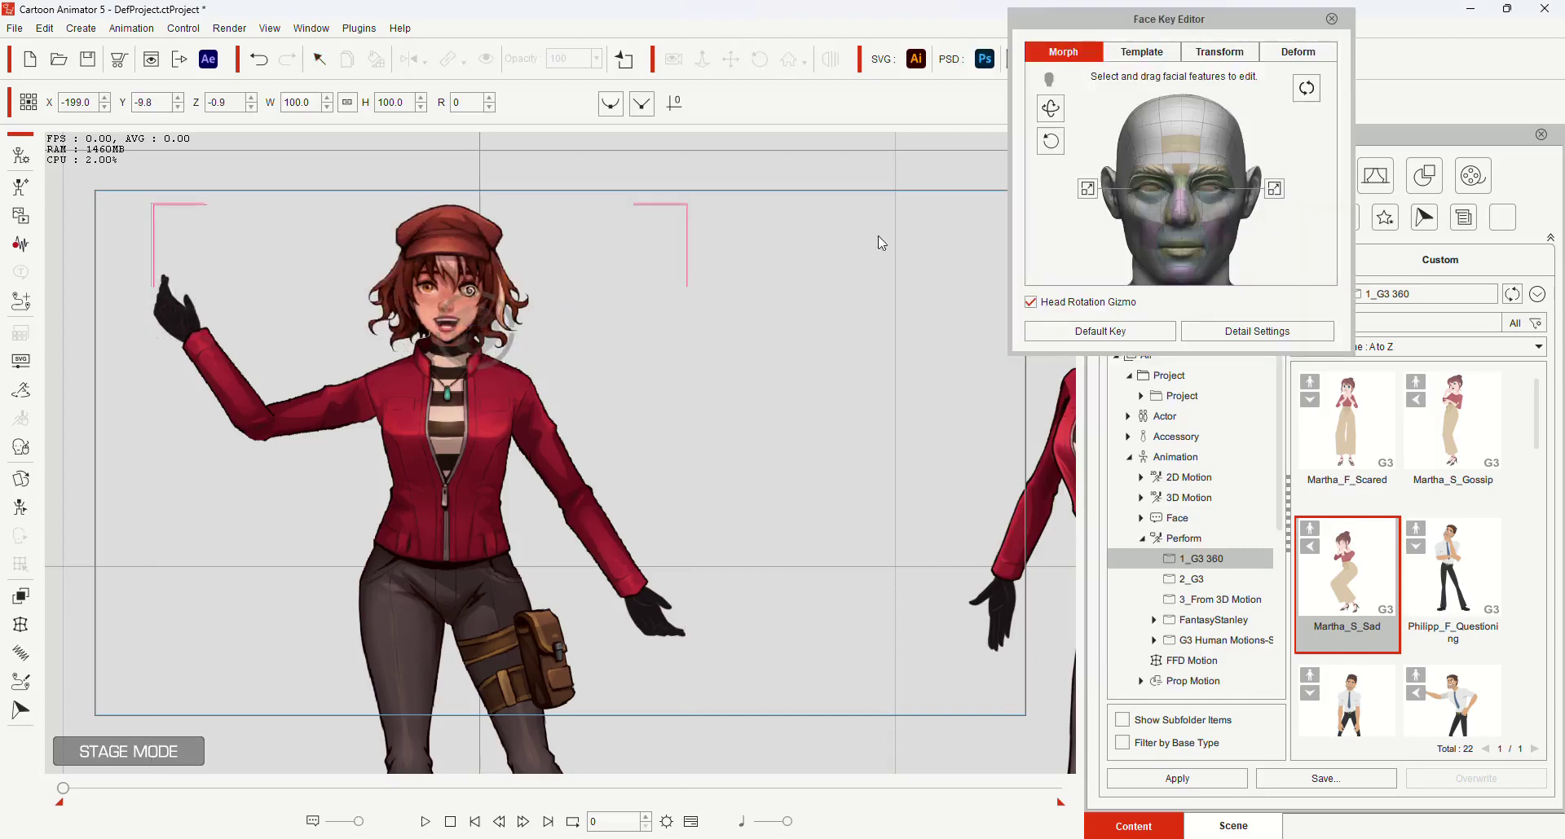
{"action": "key", "text": "j"}
{"action": "key", "text": "s"}
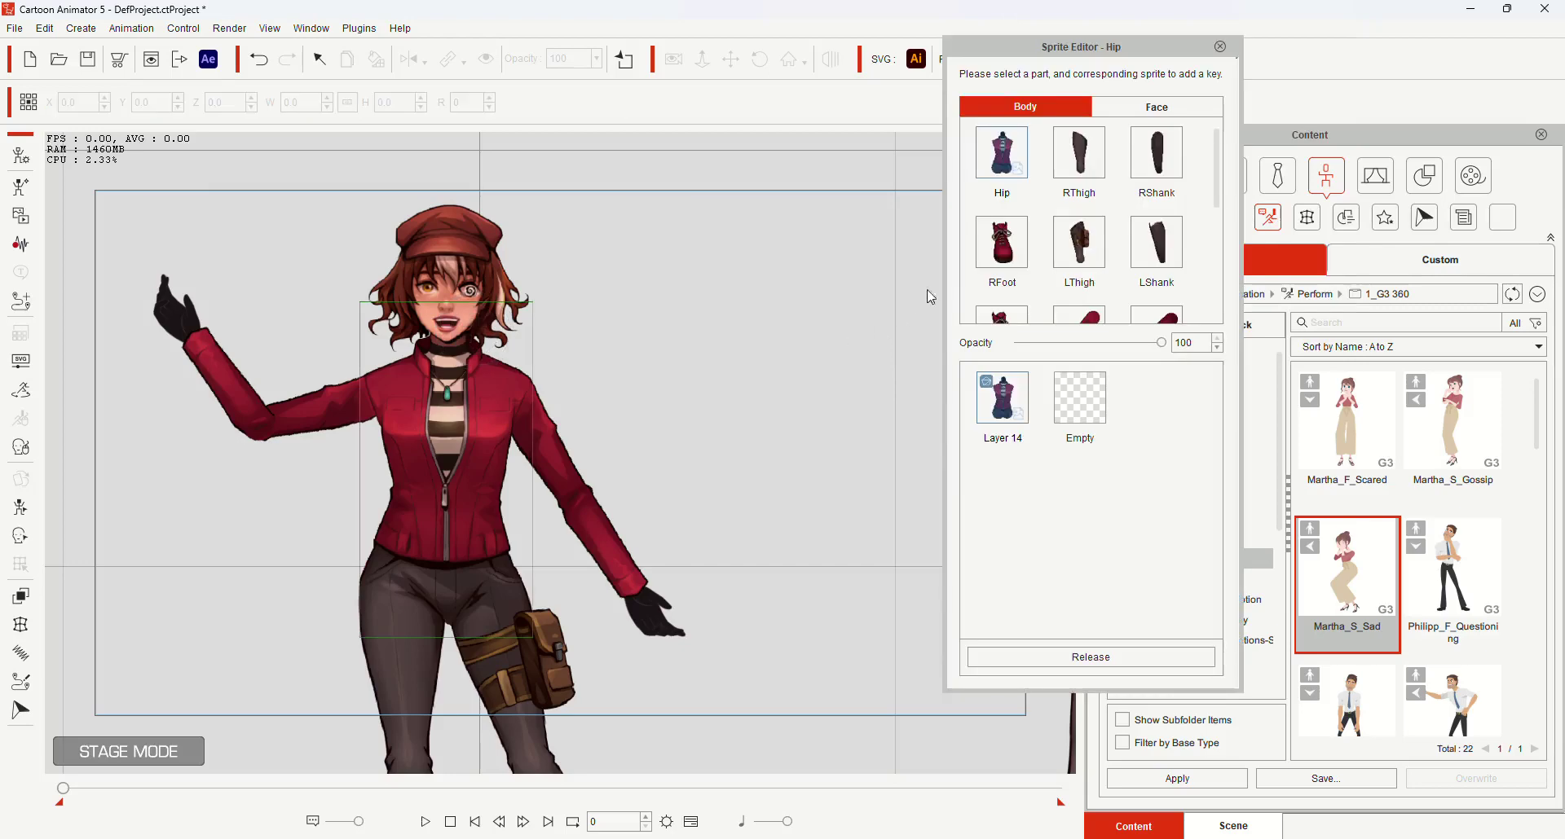
- Turn the head of the three-quarter-view character toward her right side with the Face Key Editor's head rotation gizmo
{"action": "left_click_drag", "start_coordinate": [733, 487], "coordinate": [374, 485]}
{"action": "left_click_drag", "start_coordinate": [440, 437], "coordinate": [187, 438]}
{"action": "key", "text": "j"}
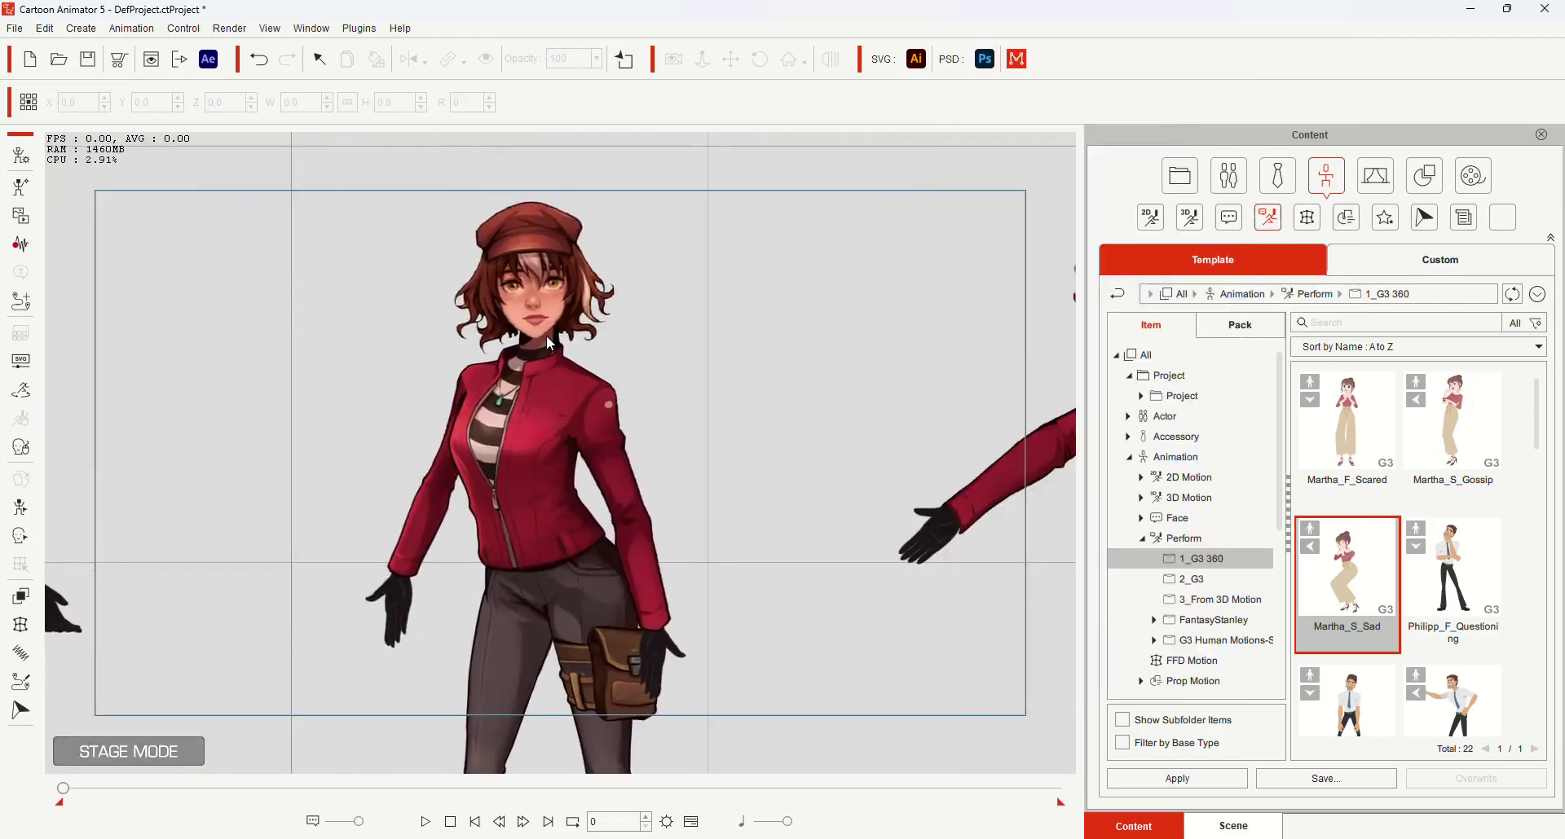
{"action": "left_click", "coordinate": [539, 313]}
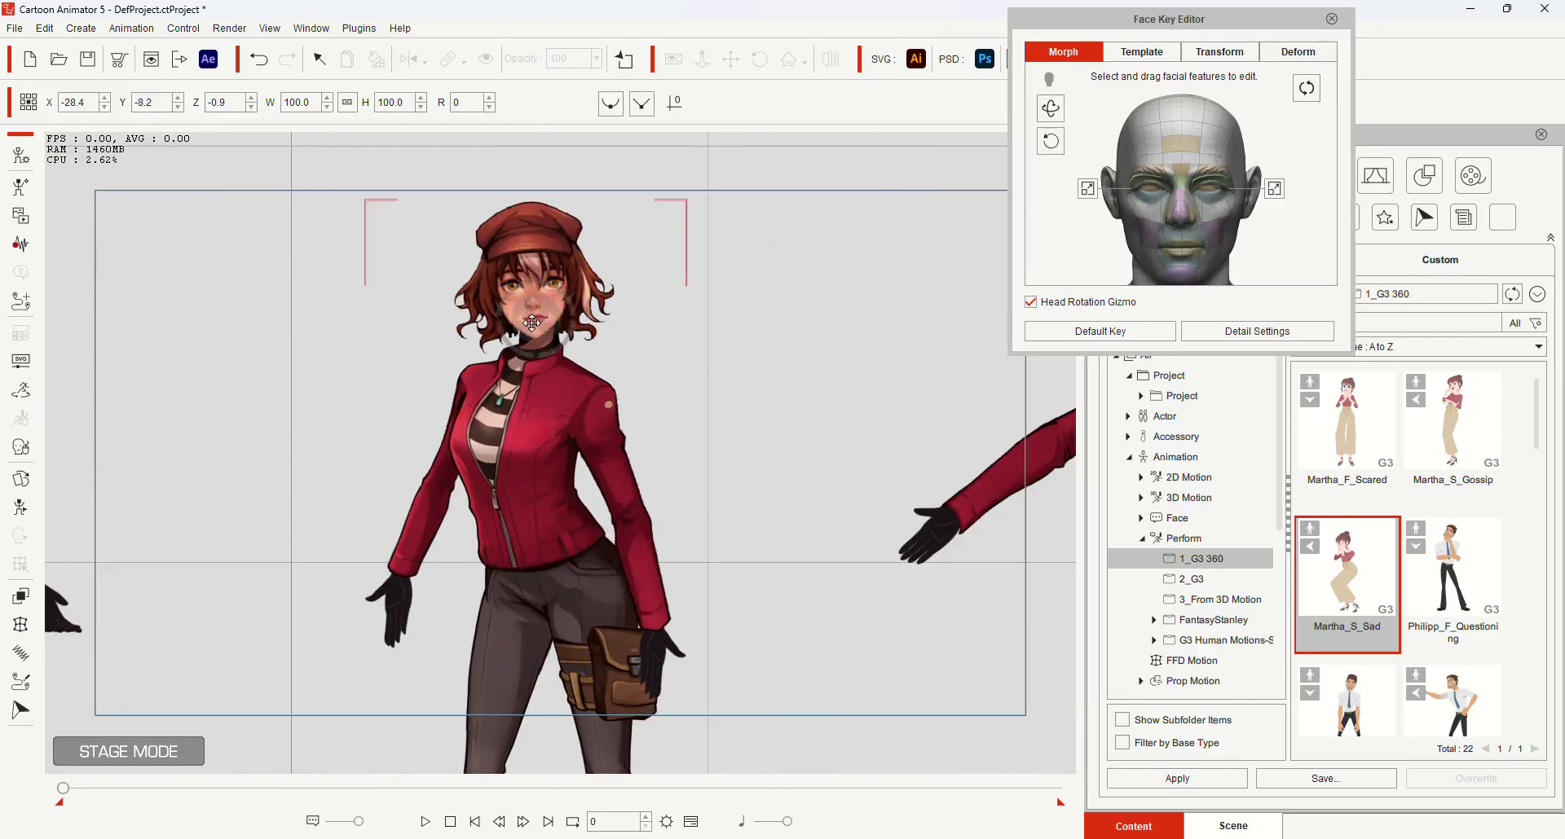
{"action": "left_click_drag", "start_coordinate": [532, 323], "coordinate": [479, 285]}
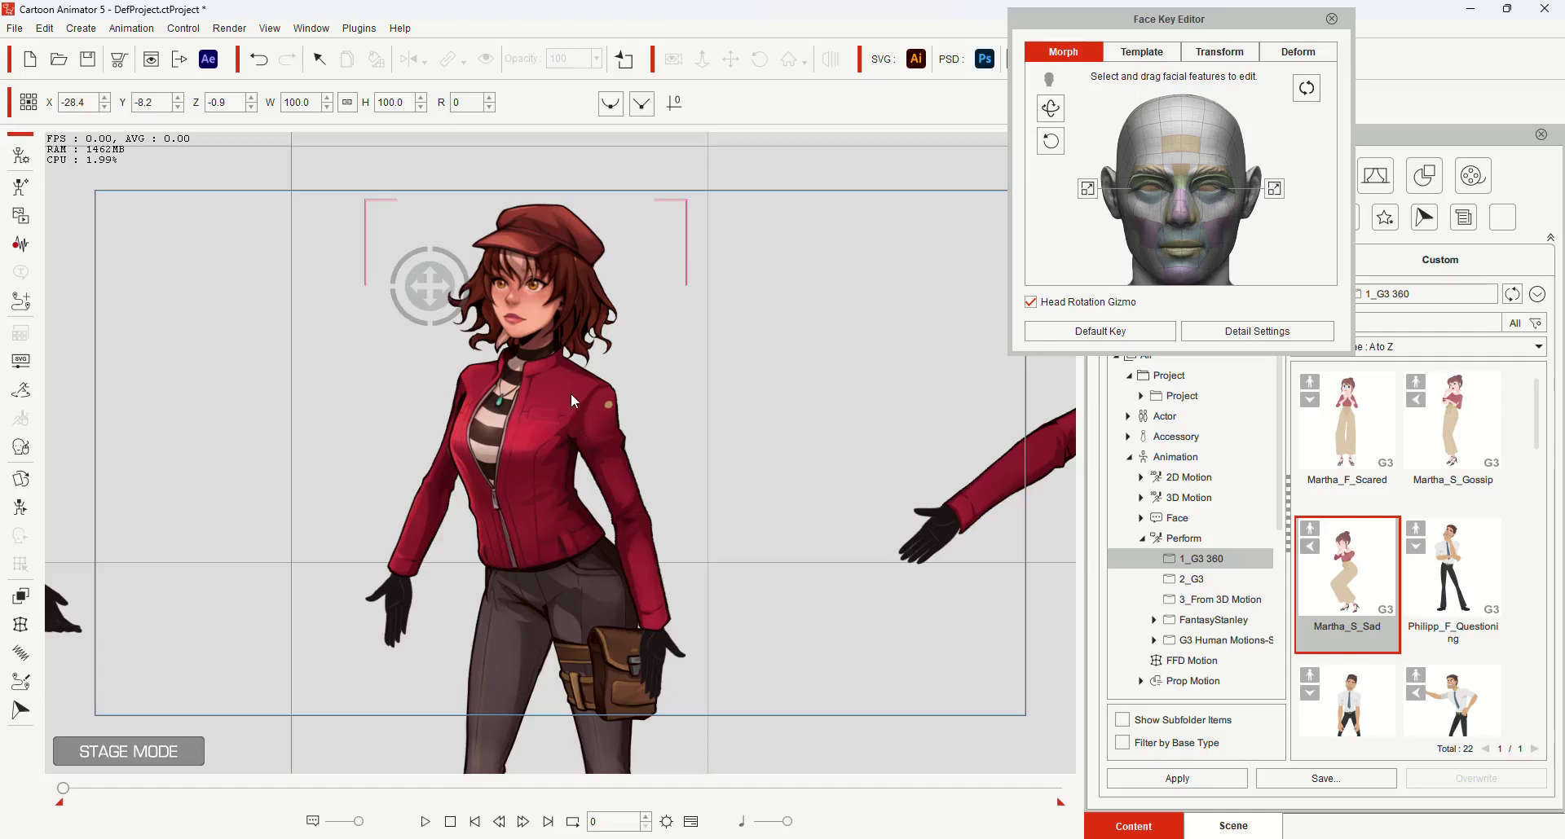
- Pose the three-quarter-view character's arms in the 2D Motion Key Editor, bringing the left hand to her chest and raising the right hand beside her head
{"action": "key", "text": "k"}
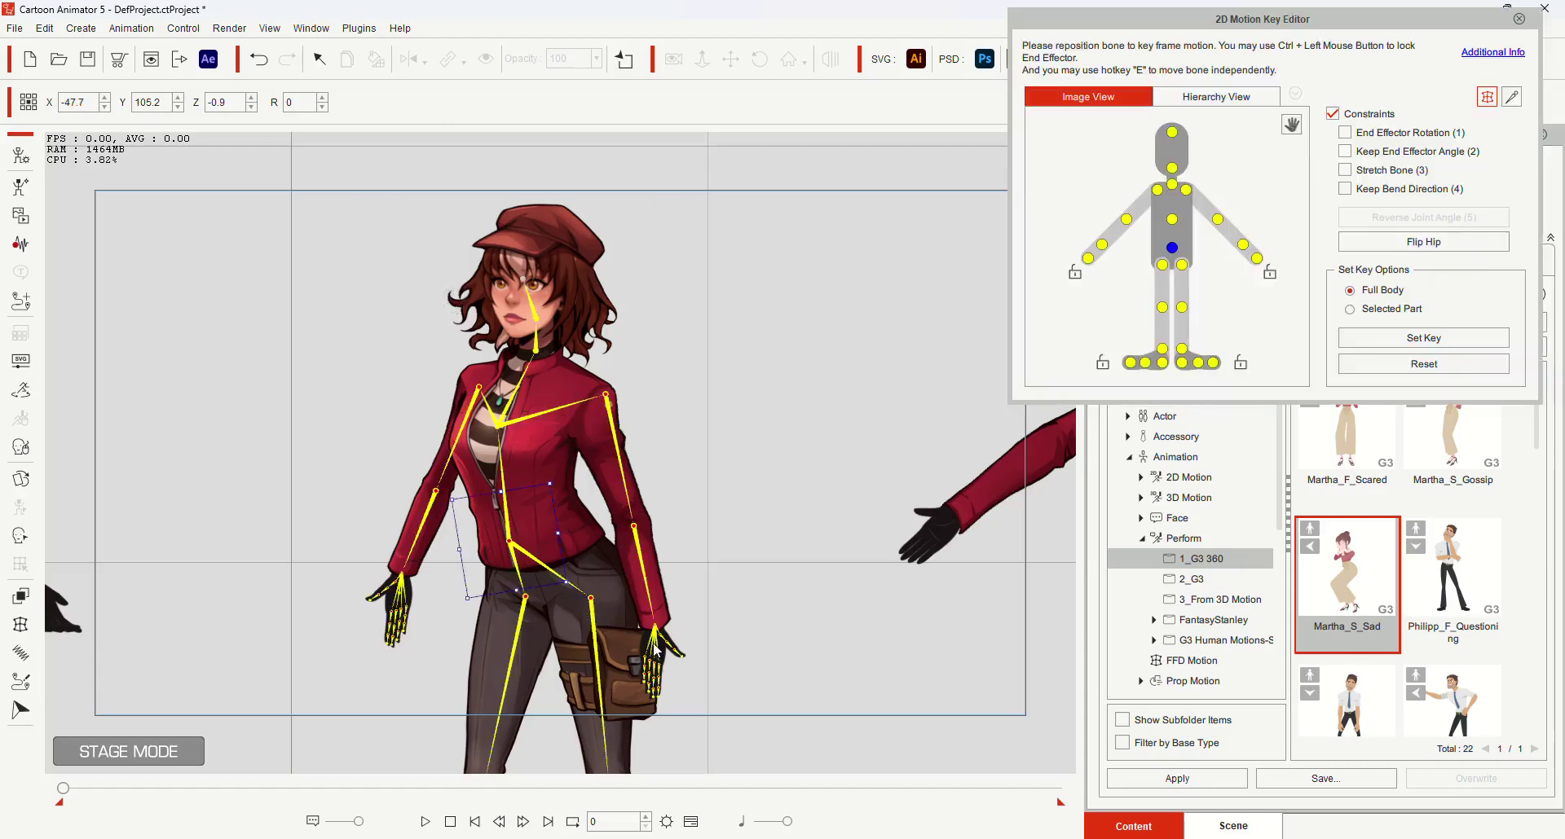
{"action": "left_click_drag", "start_coordinate": [653, 639], "coordinate": [511, 499]}
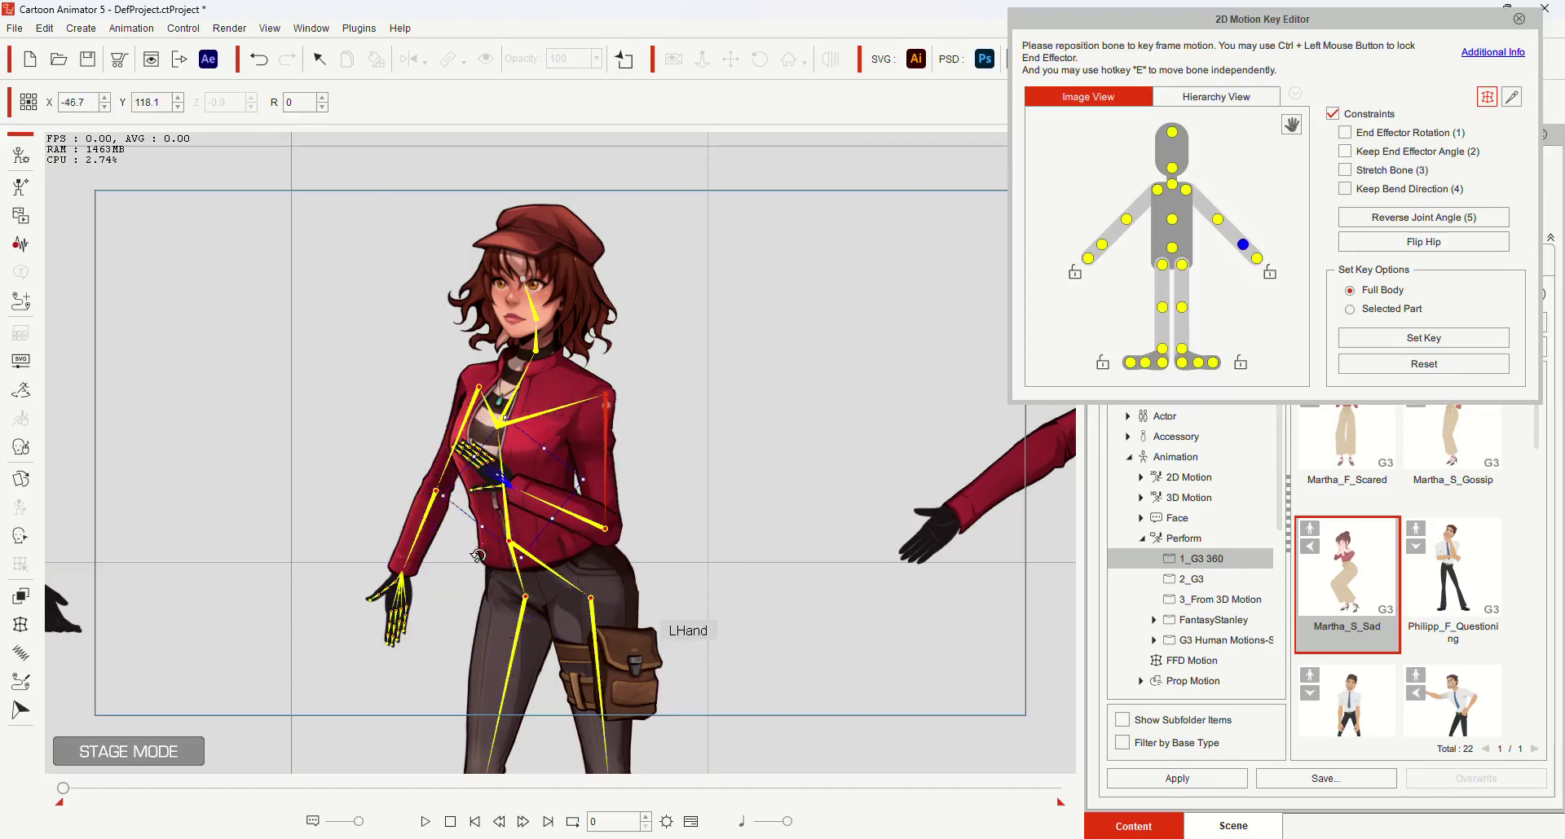
{"action": "left_click", "coordinate": [403, 586]}
{"action": "left_click_drag", "start_coordinate": [399, 573], "coordinate": [398, 299]}
- Kick the three-quarter-view character's left foot up behind her and shift the right foot backward so both knees bend
{"action": "left_click_drag", "start_coordinate": [727, 576], "coordinate": [662, 367]}
{"action": "left_click_drag", "start_coordinate": [622, 639], "coordinate": [628, 531]}
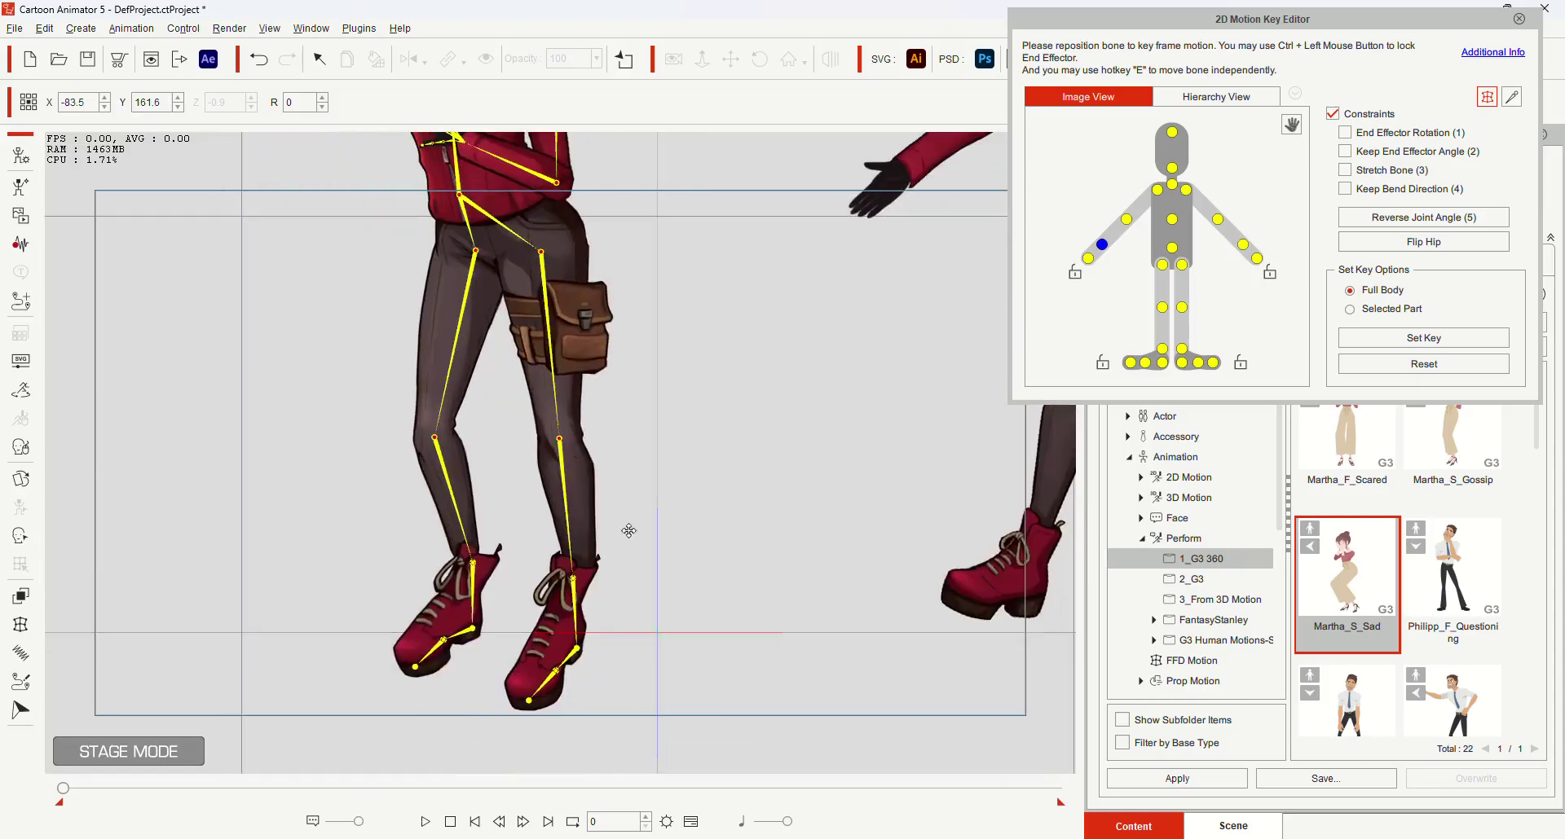
{"action": "left_click", "coordinate": [575, 600]}
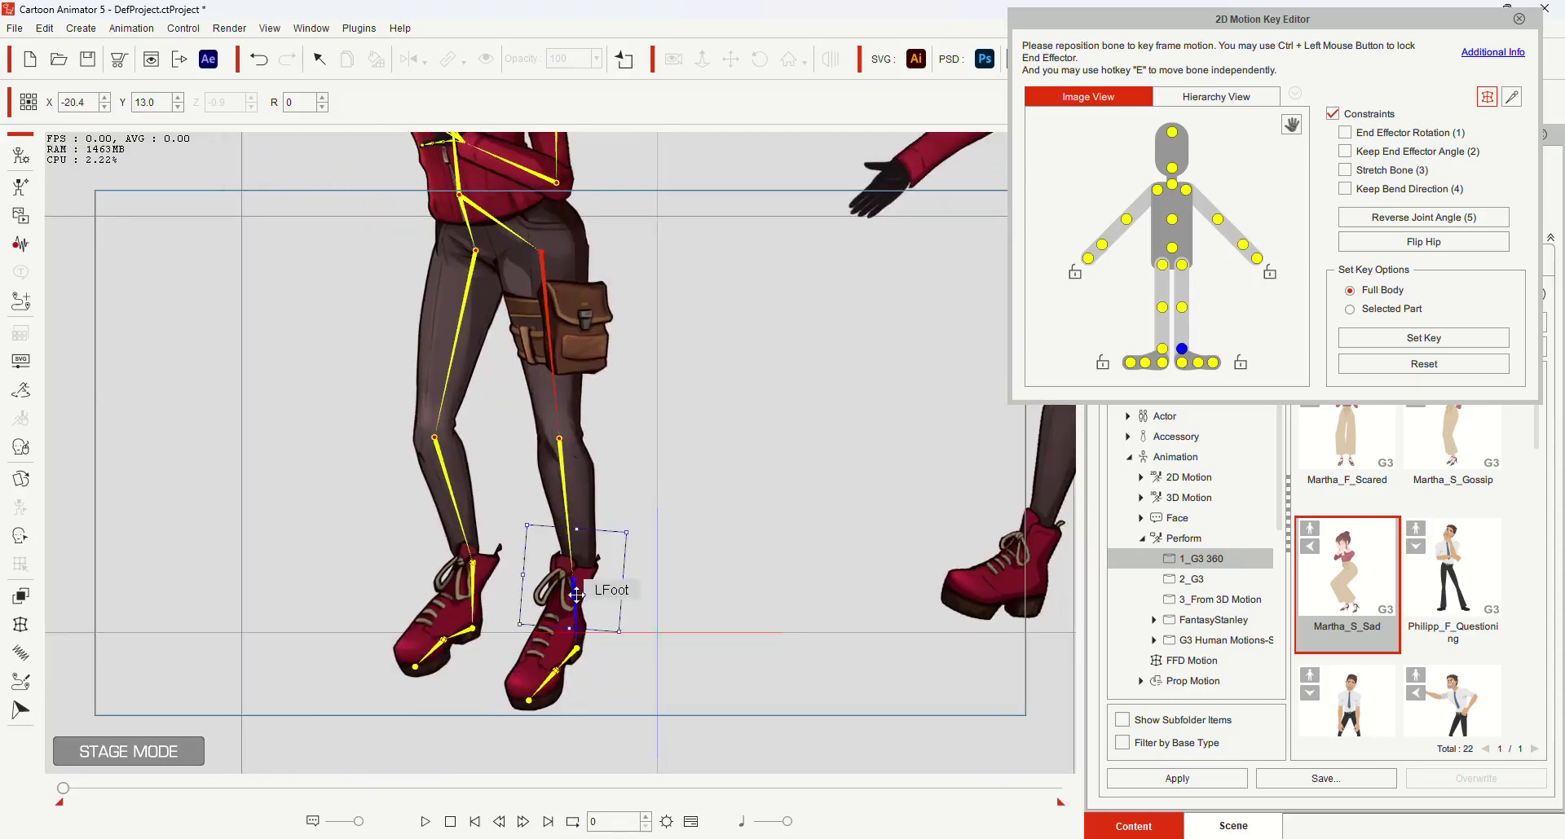
{"action": "left_click_drag", "start_coordinate": [607, 556], "coordinate": [764, 353]}
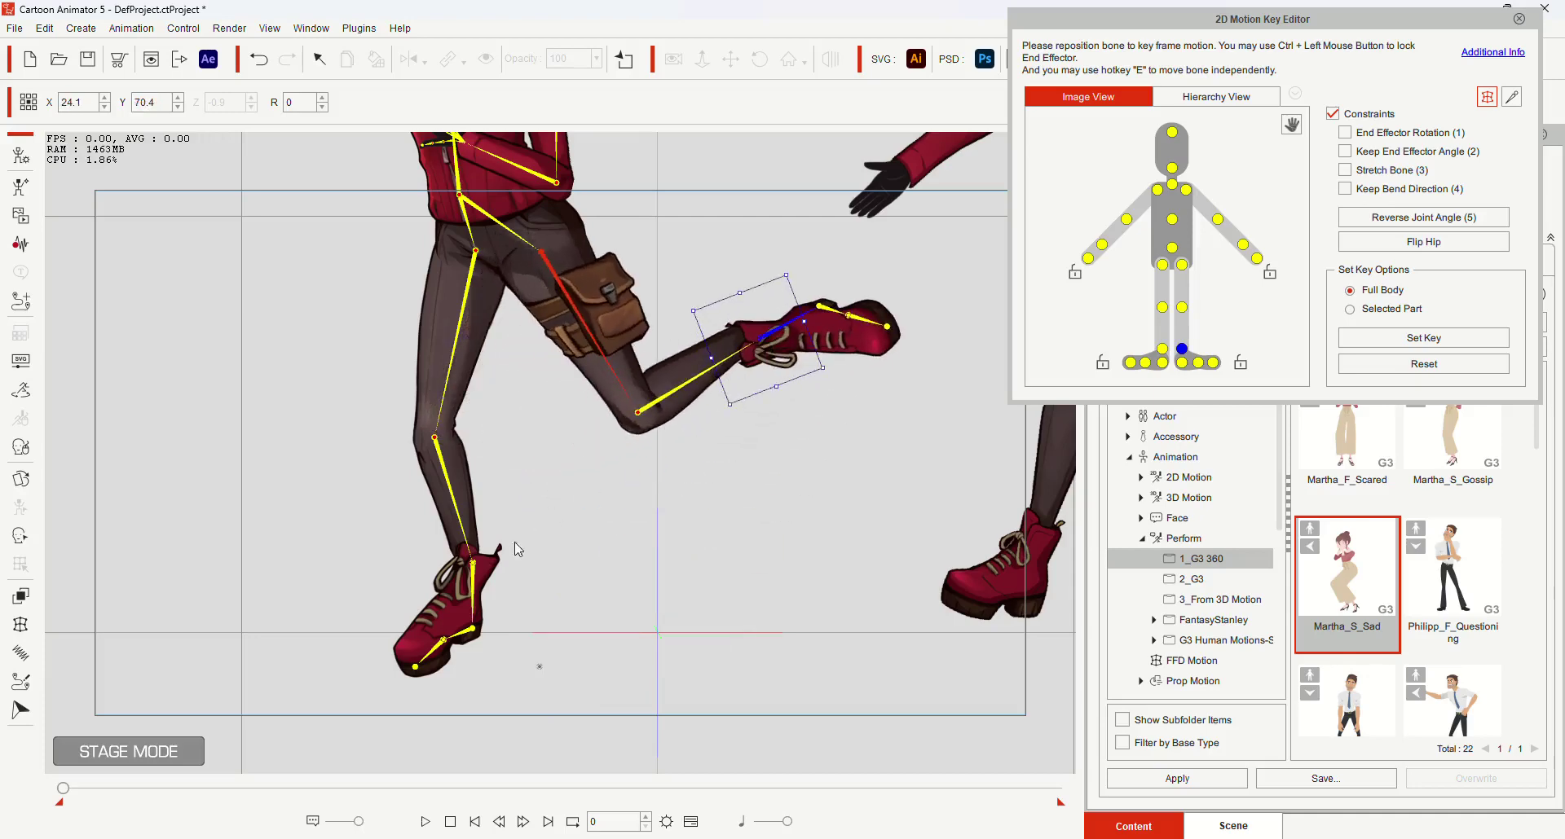
{"action": "left_click", "coordinate": [473, 584]}
{"action": "left_click_drag", "start_coordinate": [507, 570], "coordinate": [582, 576]}
- Bend the neighbouring side-view character's left arm so the hand is in front of her waist, and raise her right hand to shoulder height
{"action": "left_click_drag", "start_coordinate": [646, 520], "coordinate": [584, 713]}
{"action": "scroll", "coordinate": [572, 472], "scroll_direction": "down", "scroll_amount": 4}
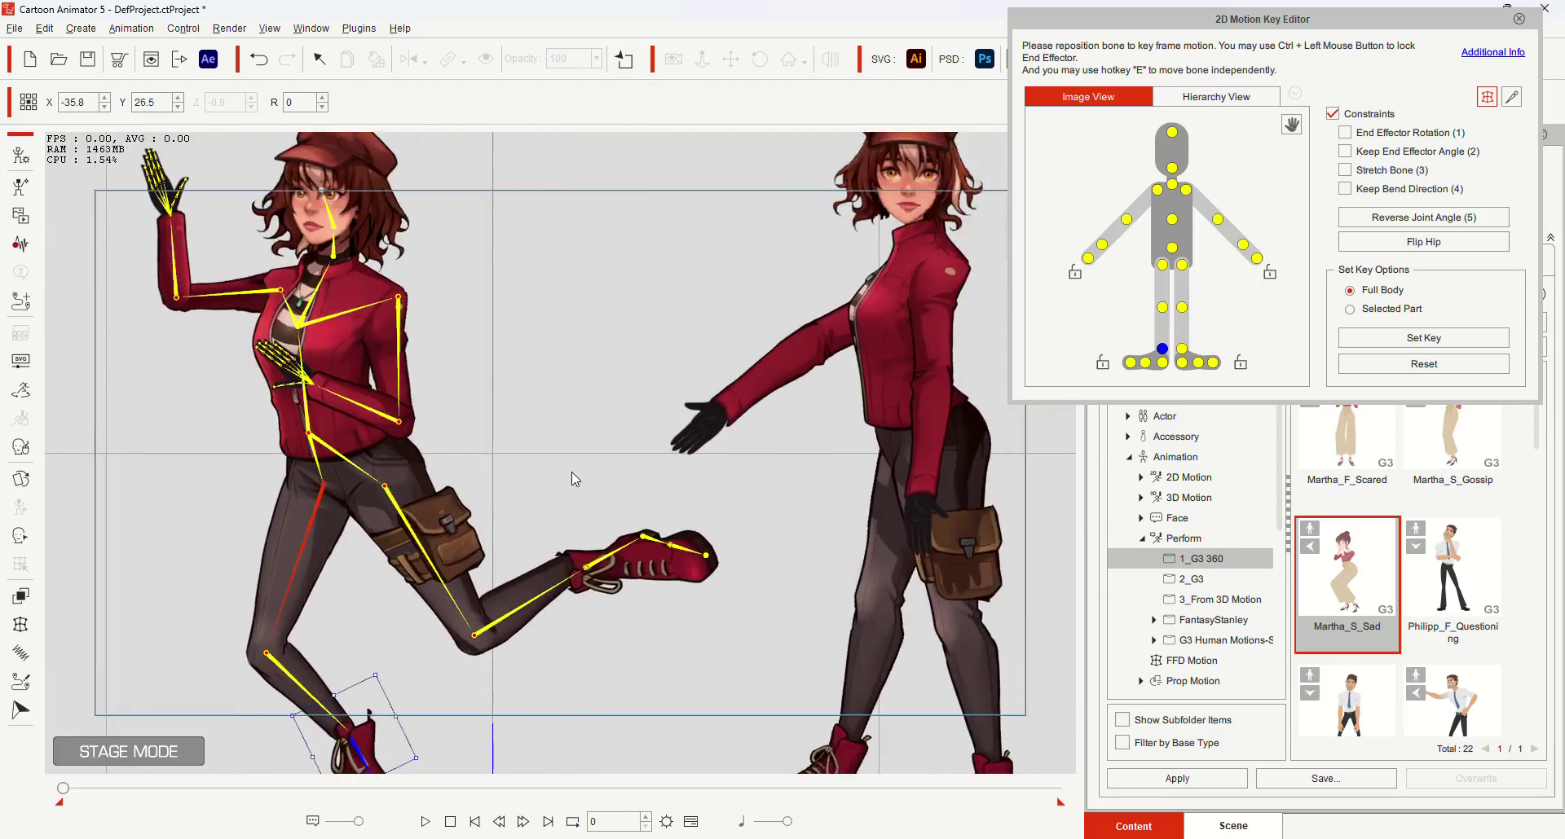
{"action": "left_click", "coordinate": [676, 451]}
{"action": "left_click_drag", "start_coordinate": [438, 512], "coordinate": [432, 516]}
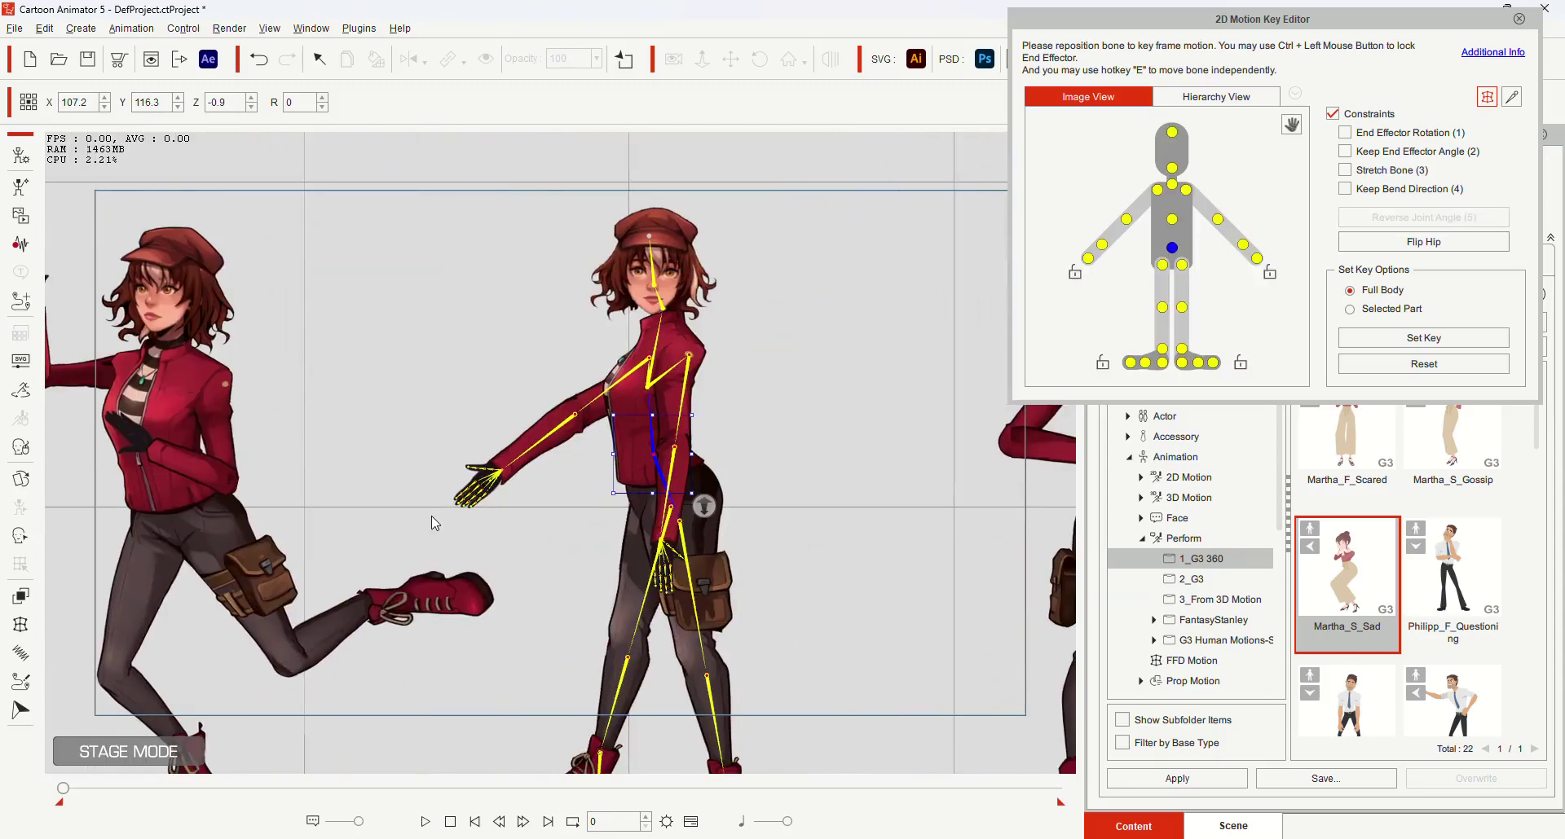
{"action": "left_click", "coordinate": [660, 548]}
{"action": "left_click", "coordinate": [664, 550]}
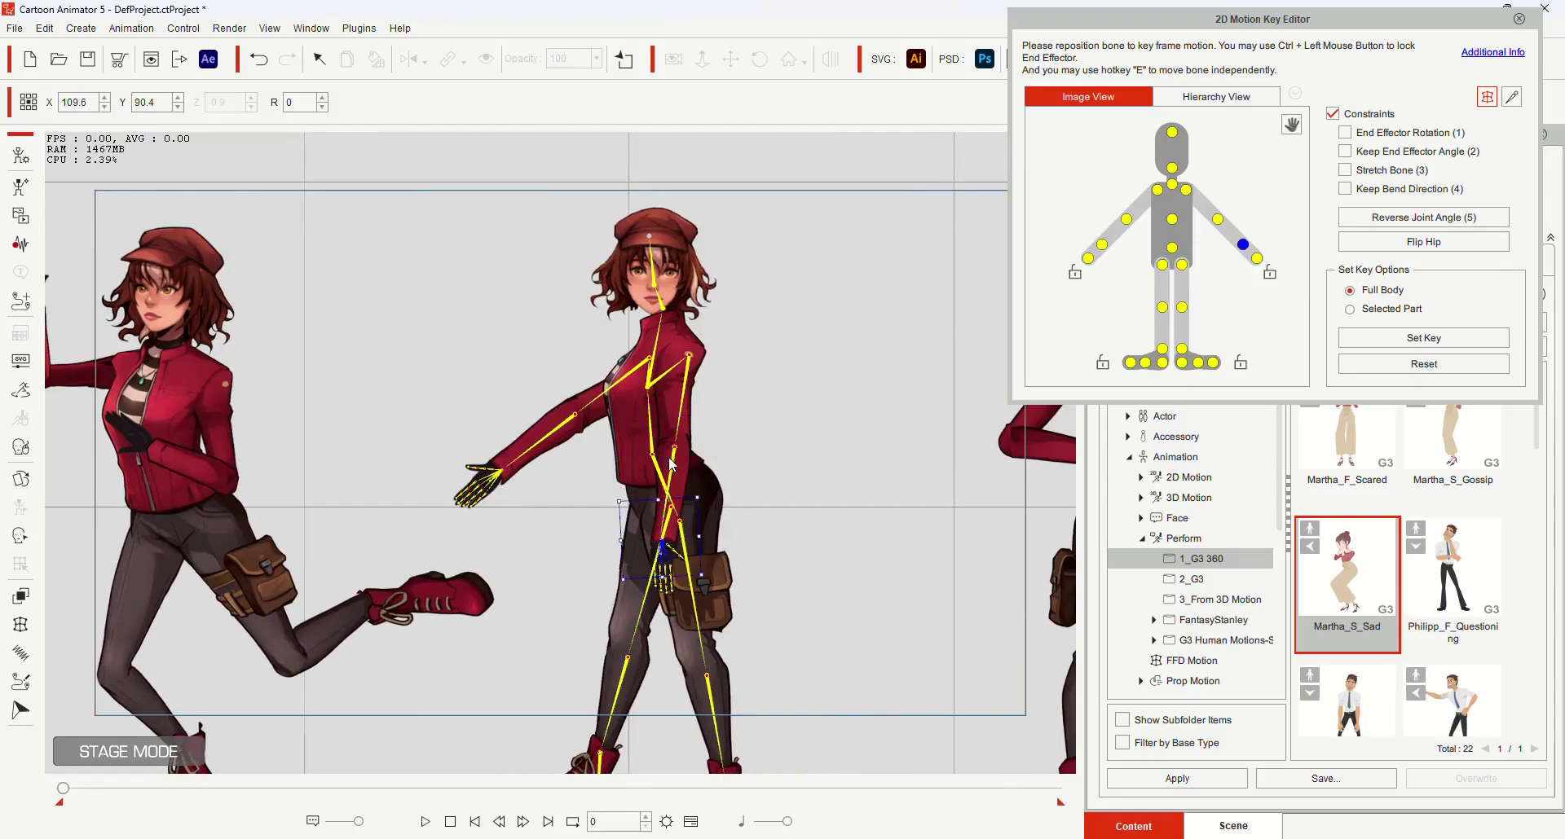
{"action": "left_click_drag", "start_coordinate": [674, 465], "coordinate": [612, 464]}
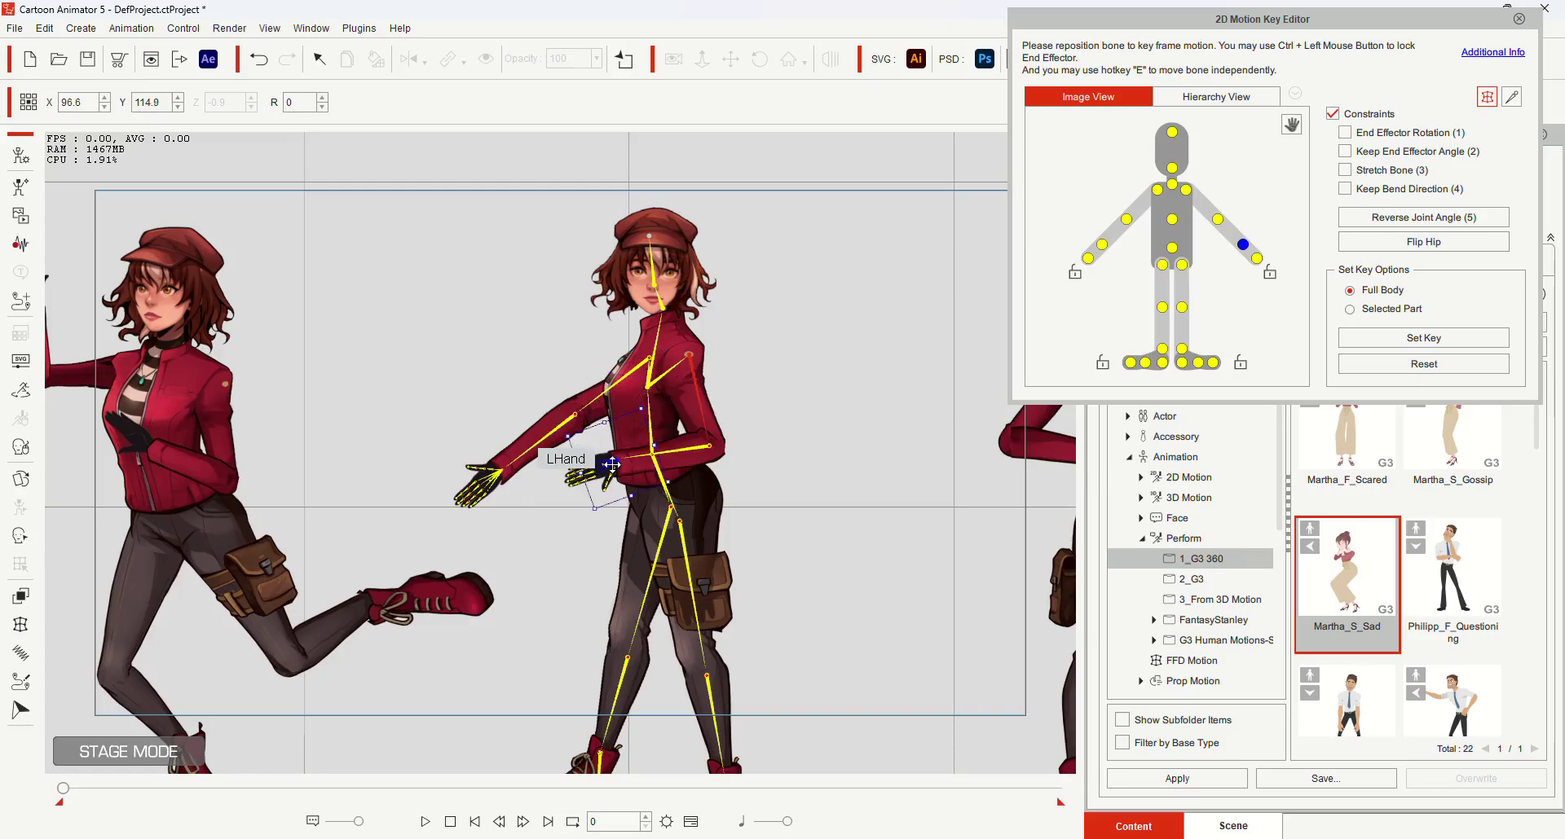
{"action": "left_click", "coordinate": [499, 479]}
{"action": "left_click_drag", "start_coordinate": [489, 394], "coordinate": [500, 337]}
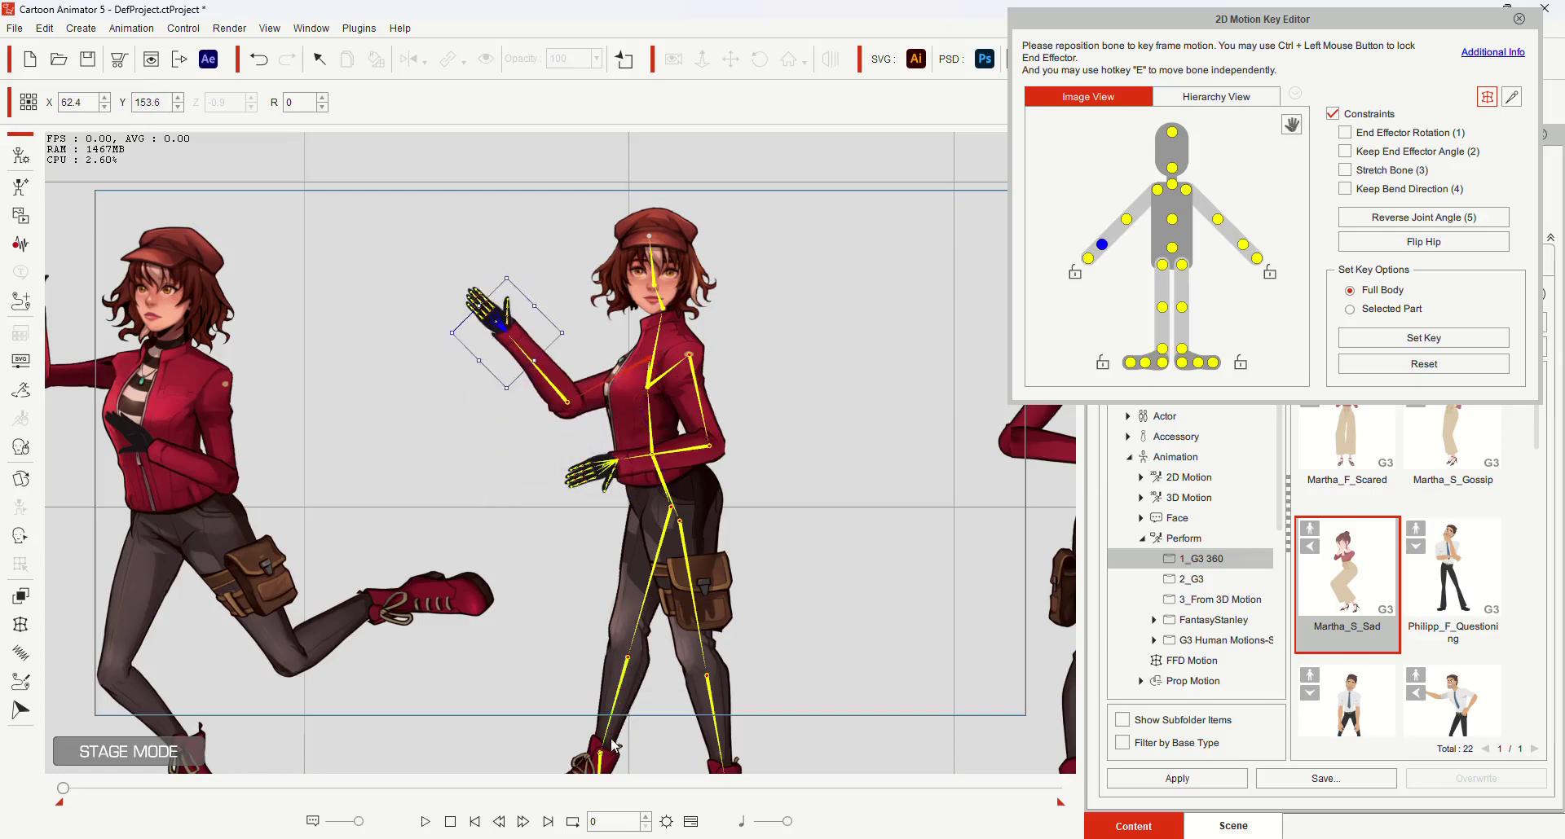
- Lift the side-view character's right foot and bring her left foot forward so both knees bend, and turn her head to full profile
{"action": "left_click", "coordinate": [600, 770]}
{"action": "left_click_drag", "start_coordinate": [600, 771], "coordinate": [609, 651]}
{"action": "left_click_drag", "start_coordinate": [718, 641], "coordinate": [666, 522]}
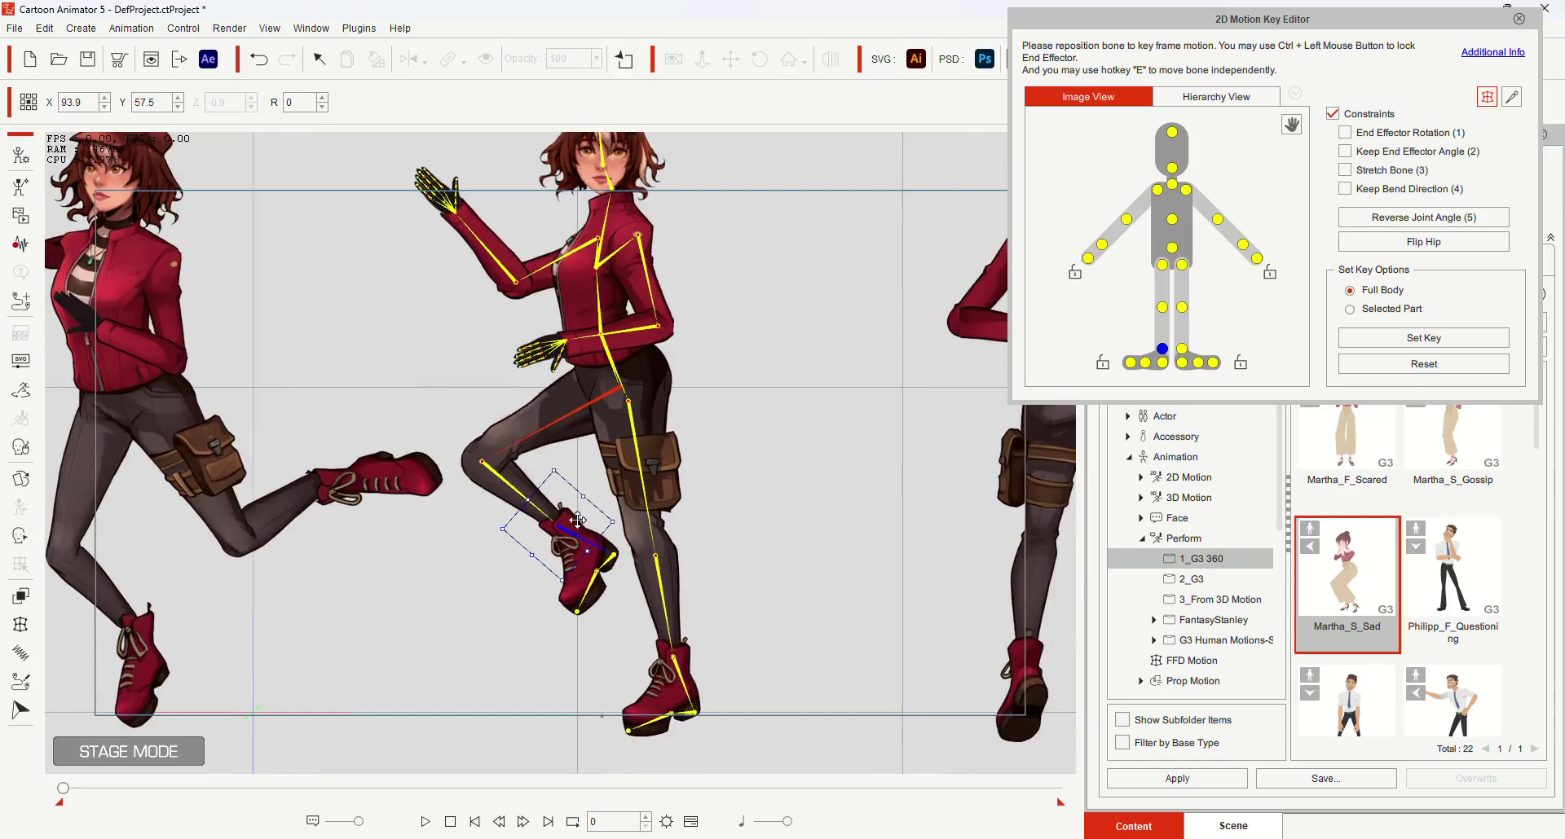
{"action": "left_click_drag", "start_coordinate": [573, 534], "coordinate": [528, 542]}
{"action": "left_click_drag", "start_coordinate": [681, 681], "coordinate": [617, 617]}
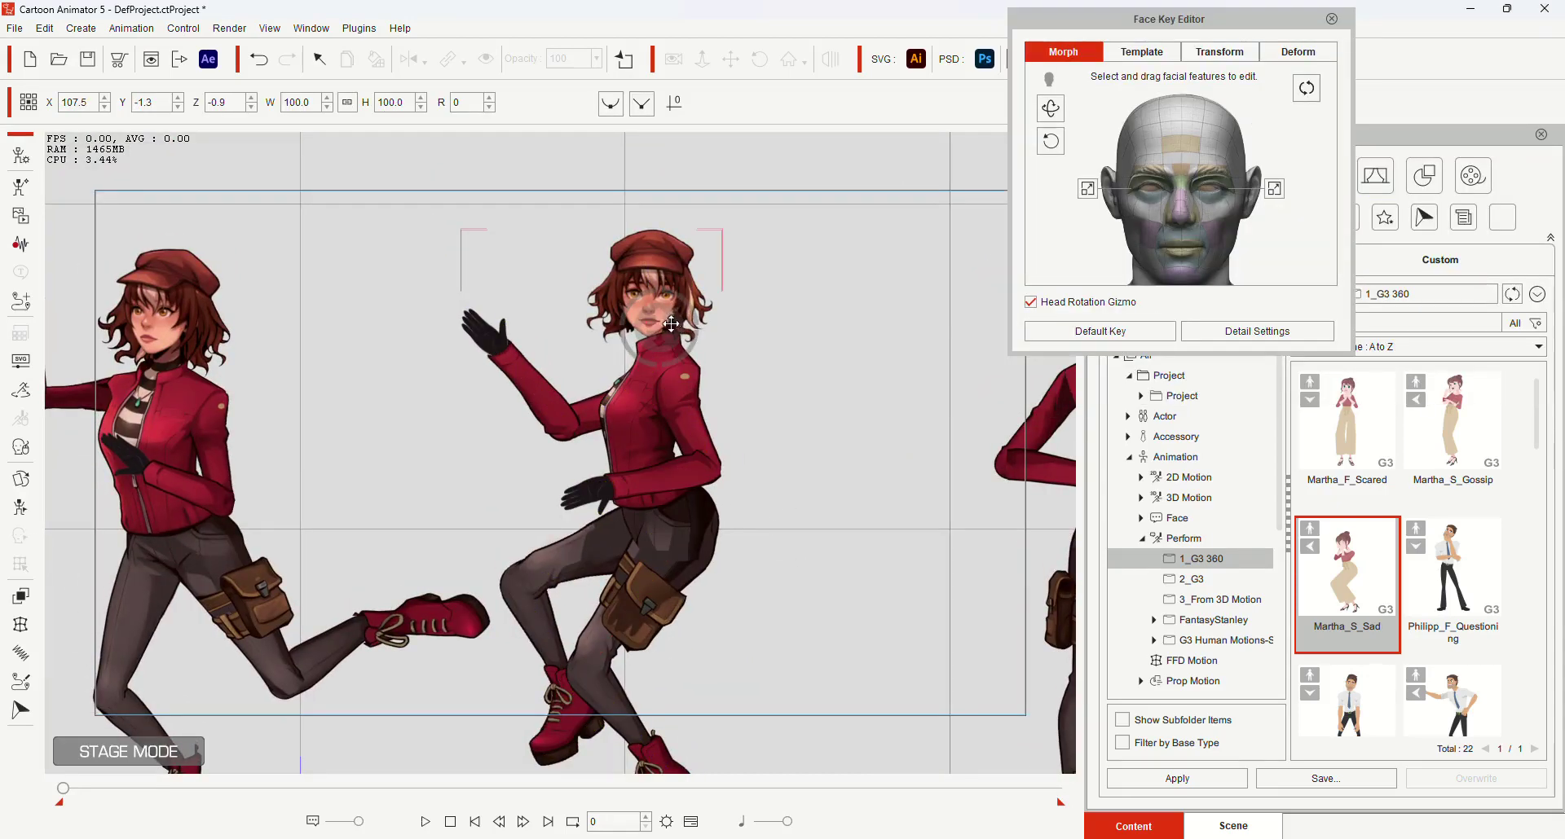
{"action": "left_click_drag", "start_coordinate": [670, 323], "coordinate": [459, 319]}
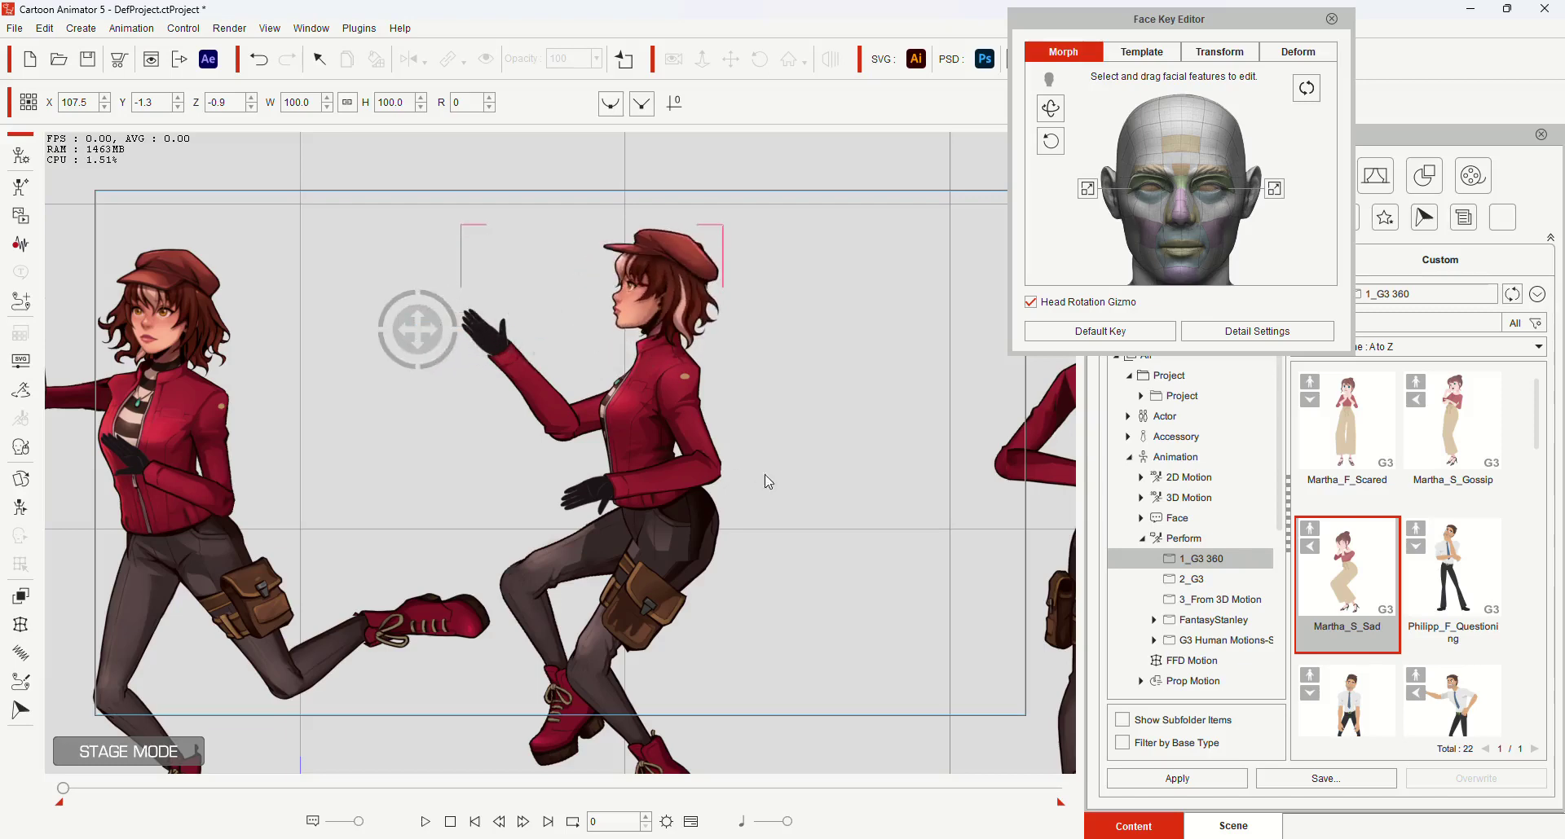
- Raise both hands of the back-view character to head height with elbows bent, using the 2D Motion Key Editor
{"action": "left_click_drag", "start_coordinate": [786, 502], "coordinate": [475, 472]}
{"action": "left_click_drag", "start_coordinate": [575, 457], "coordinate": [371, 480]}
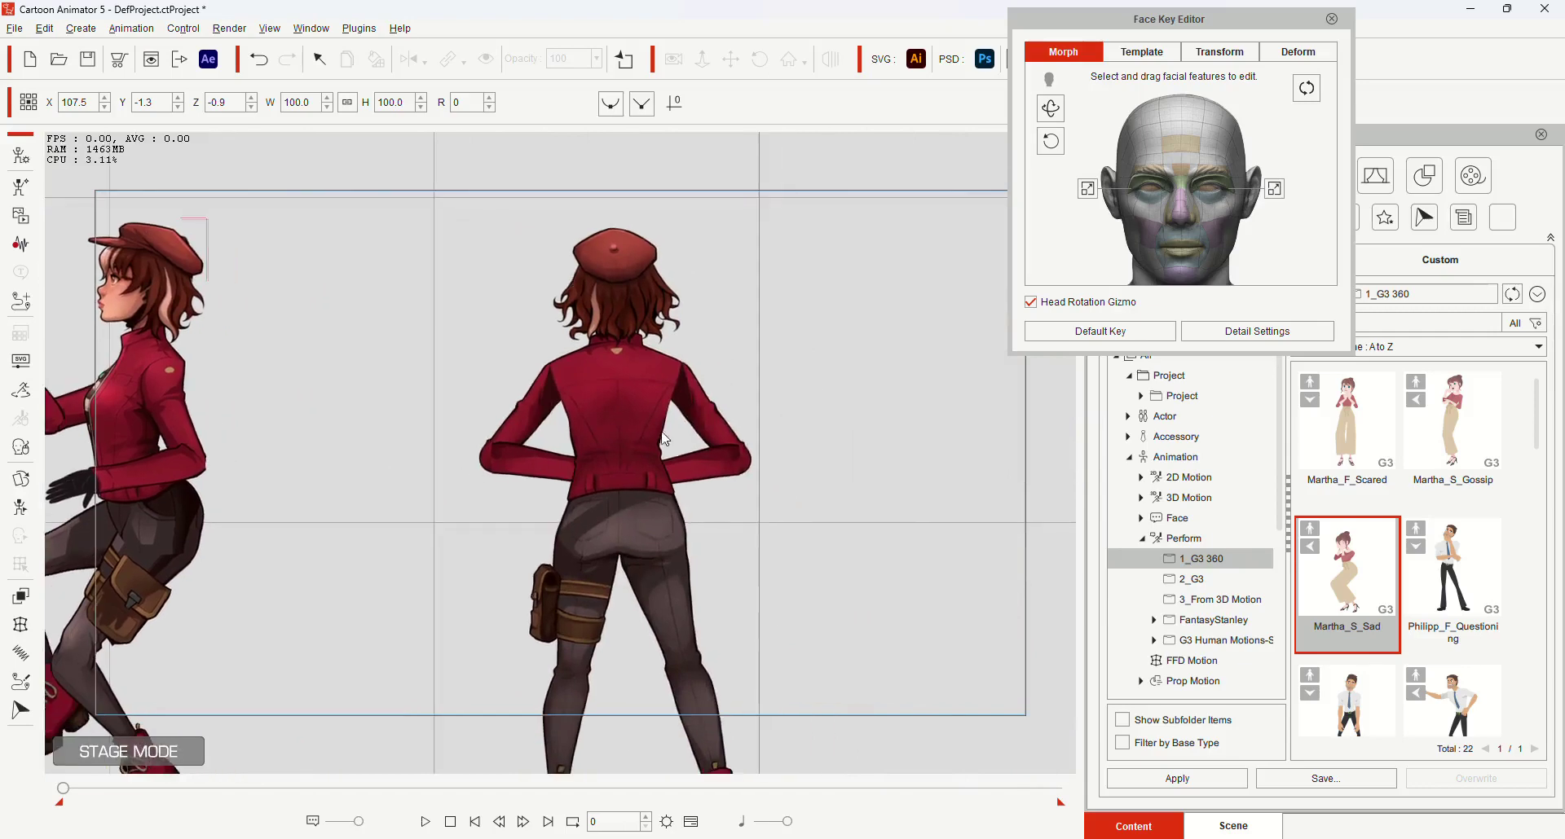
{"action": "left_click", "coordinate": [639, 409]}
{"action": "key", "text": "k"}
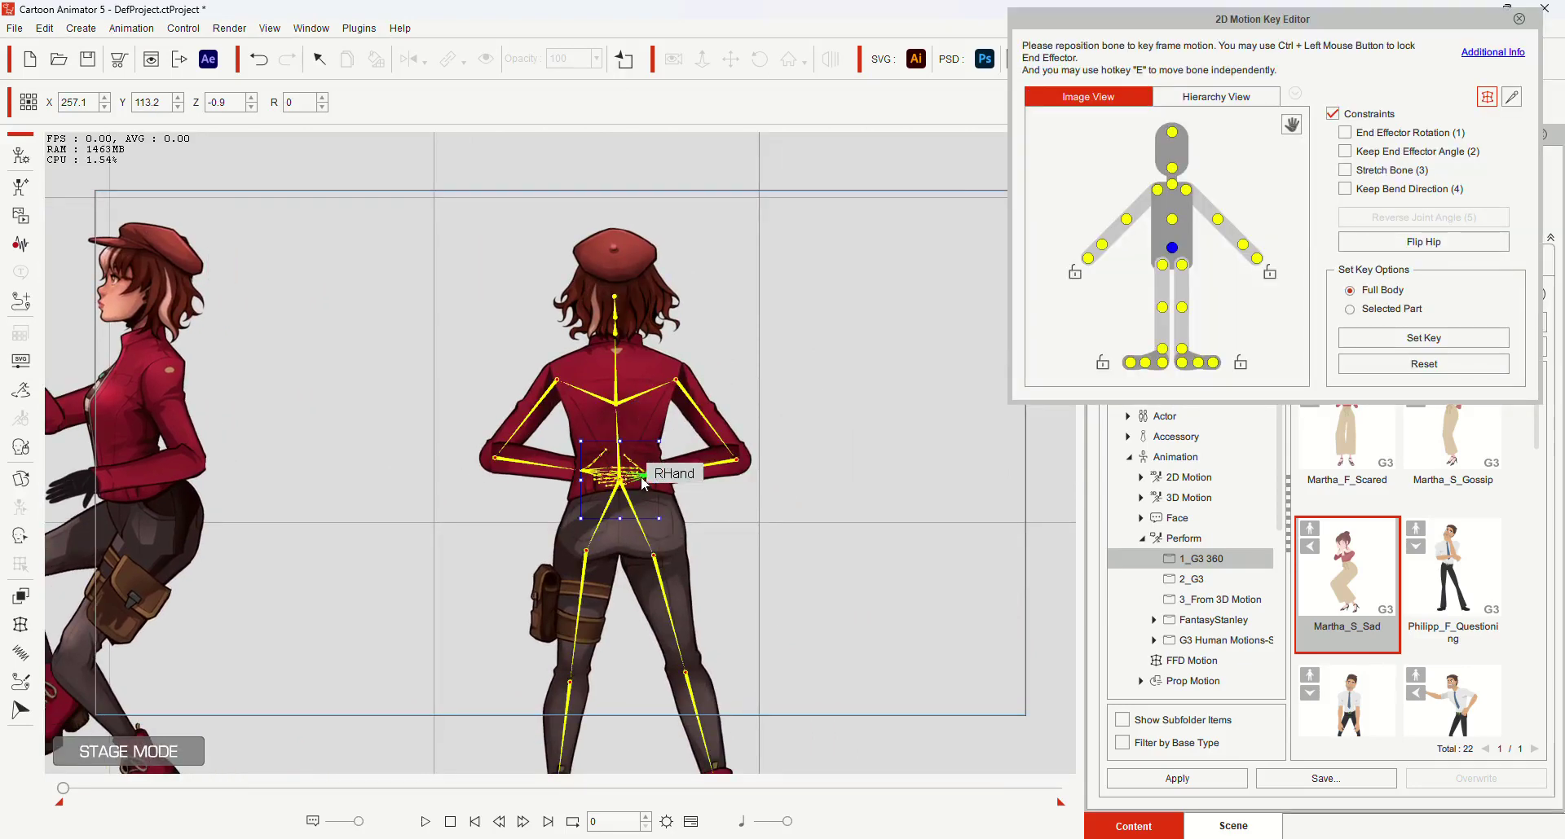
{"action": "left_click_drag", "start_coordinate": [643, 481], "coordinate": [764, 332]}
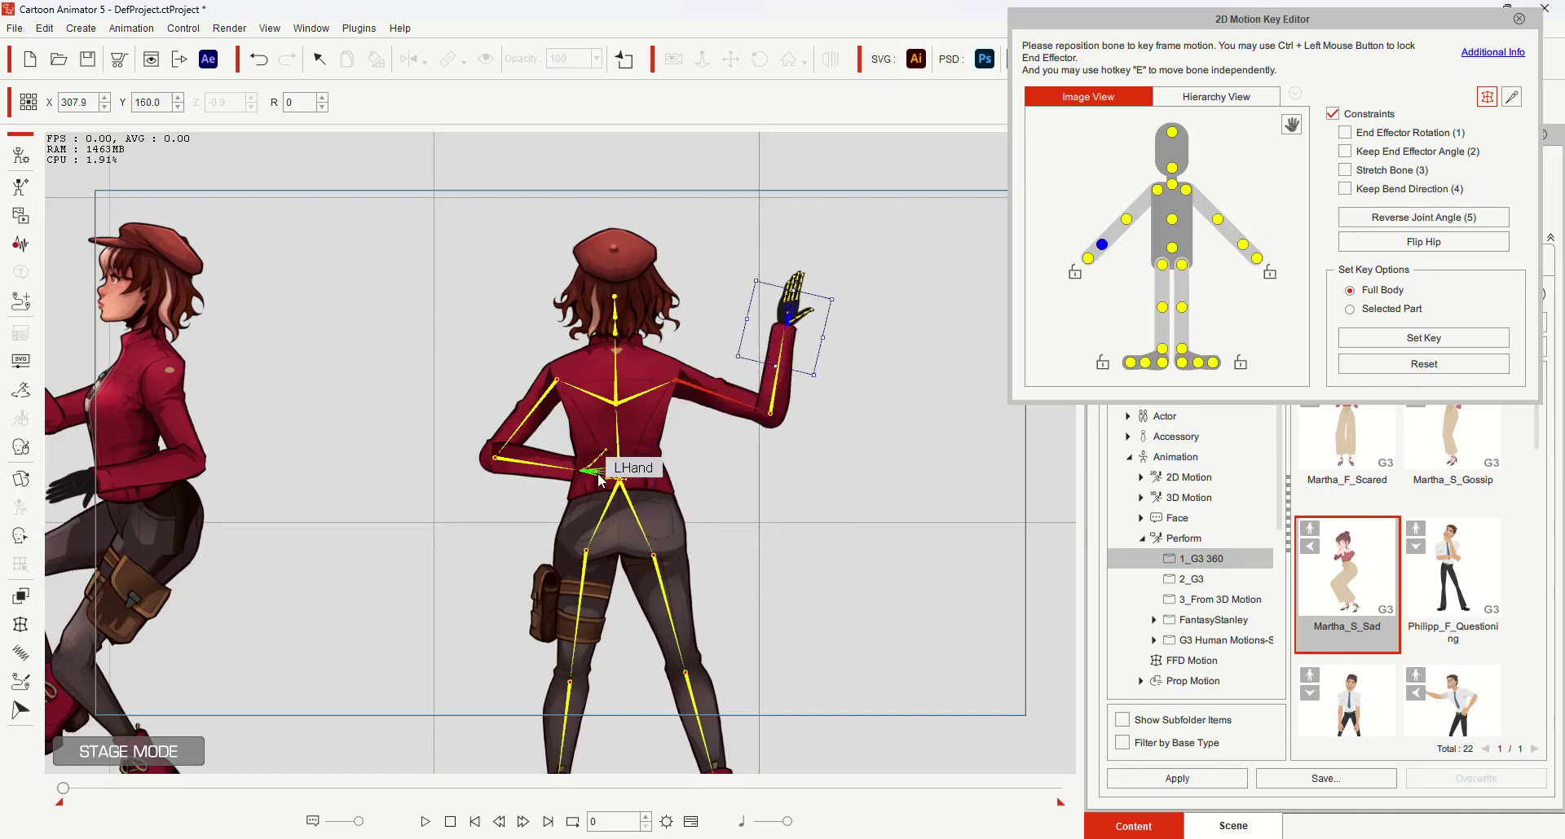
{"action": "left_click_drag", "start_coordinate": [601, 480], "coordinate": [465, 313]}
- Shift the back-view character's right foot inward and her left foot outward to bend the legs, and close the 2D Motion Key Editor
{"action": "scroll", "coordinate": [736, 502], "scroll_direction": "down", "scroll_amount": 2}
{"action": "left_click_drag", "start_coordinate": [735, 595], "coordinate": [695, 534]}
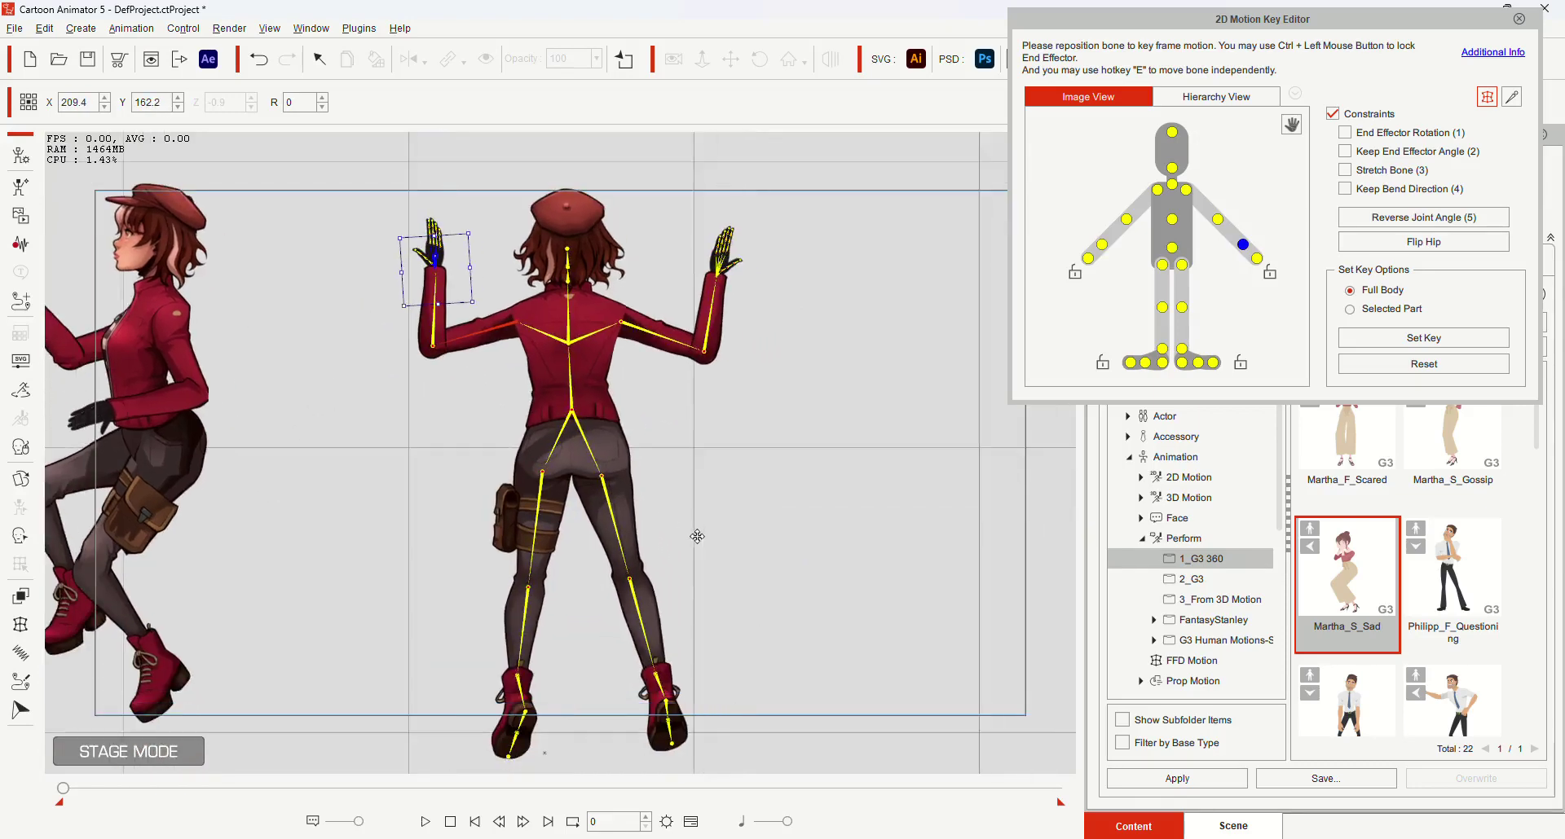
{"action": "mouse_move", "coordinate": [659, 685]}
{"action": "left_mouse_down"}
{"action": "mouse_move", "coordinate": [699, 506]}
{"action": "mouse_move", "coordinate": [723, 639]}
{"action": "mouse_move", "coordinate": [570, 640]}
{"action": "mouse_move", "coordinate": [576, 664]}
{"action": "mouse_move", "coordinate": [626, 676]}
{"action": "mouse_move", "coordinate": [654, 603]}
{"action": "mouse_move", "coordinate": [640, 680]}
{"action": "left_mouse_up"}
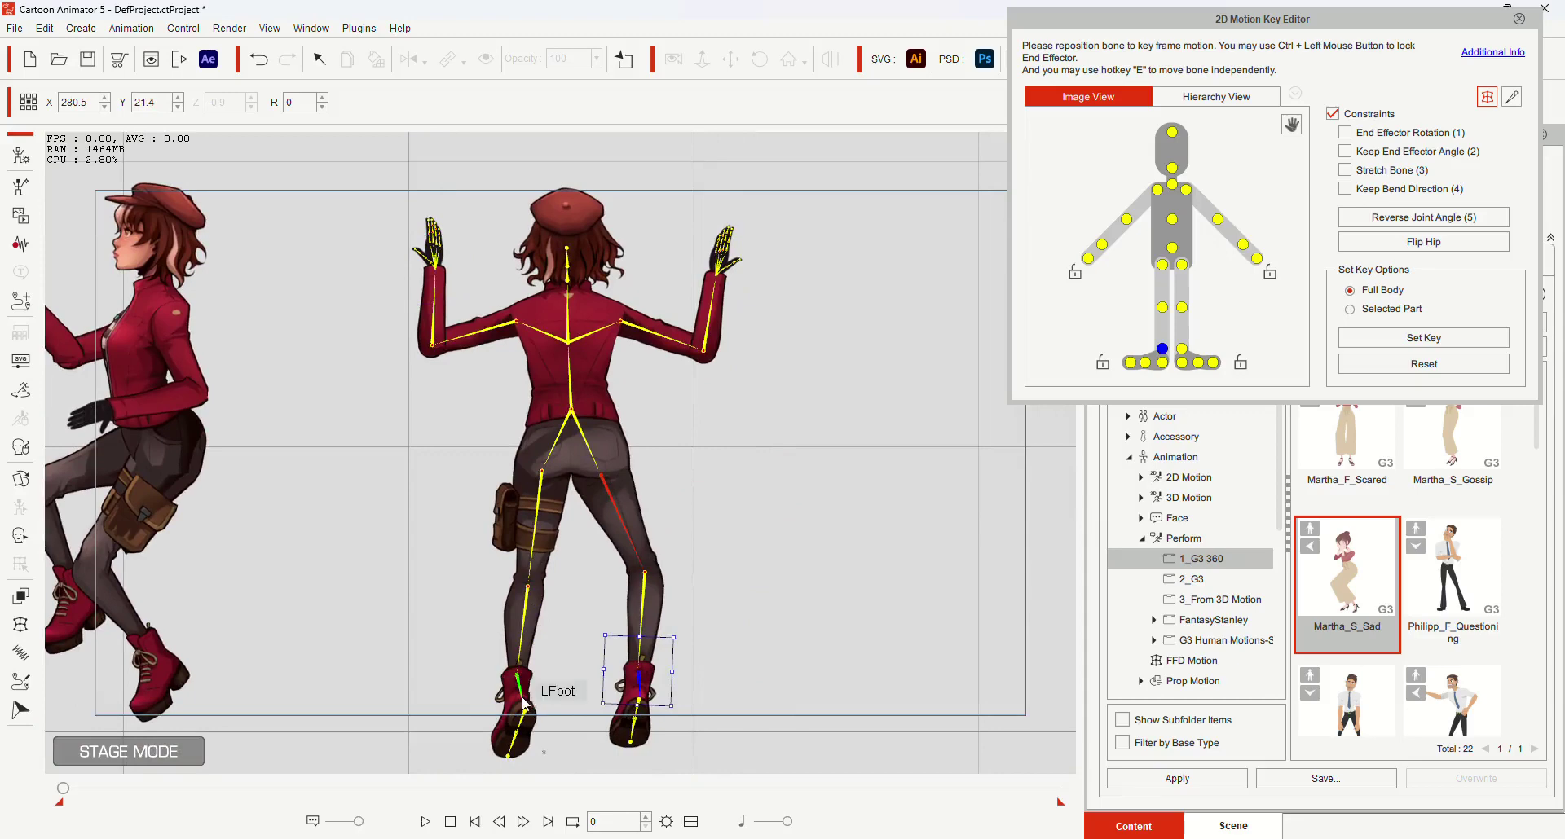
{"action": "left_click_drag", "start_coordinate": [524, 706], "coordinate": [488, 673]}
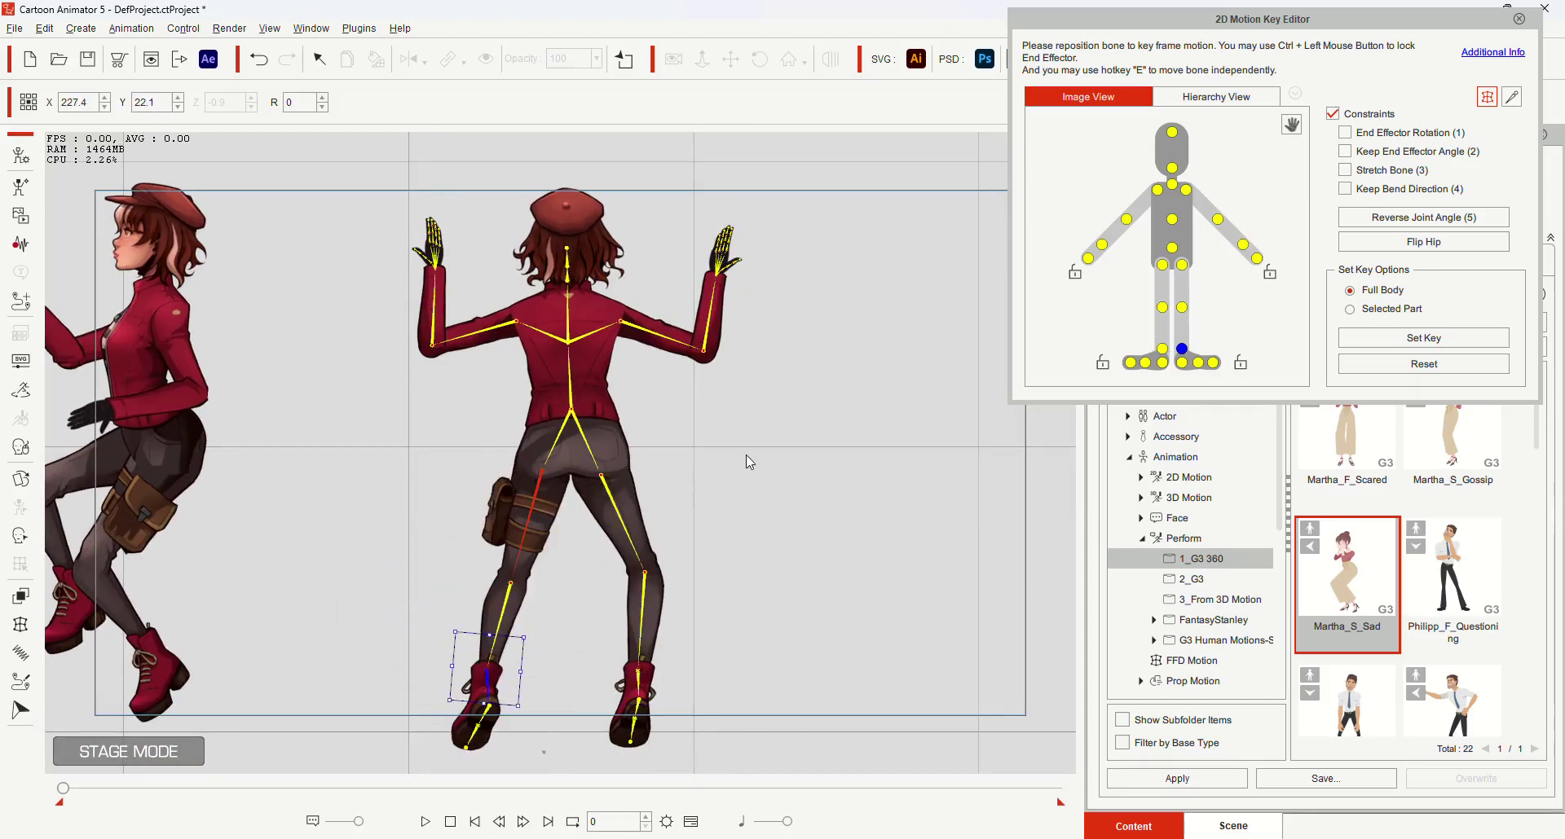
{"action": "scroll", "coordinate": [746, 455], "scroll_direction": "down", "scroll_amount": 2}
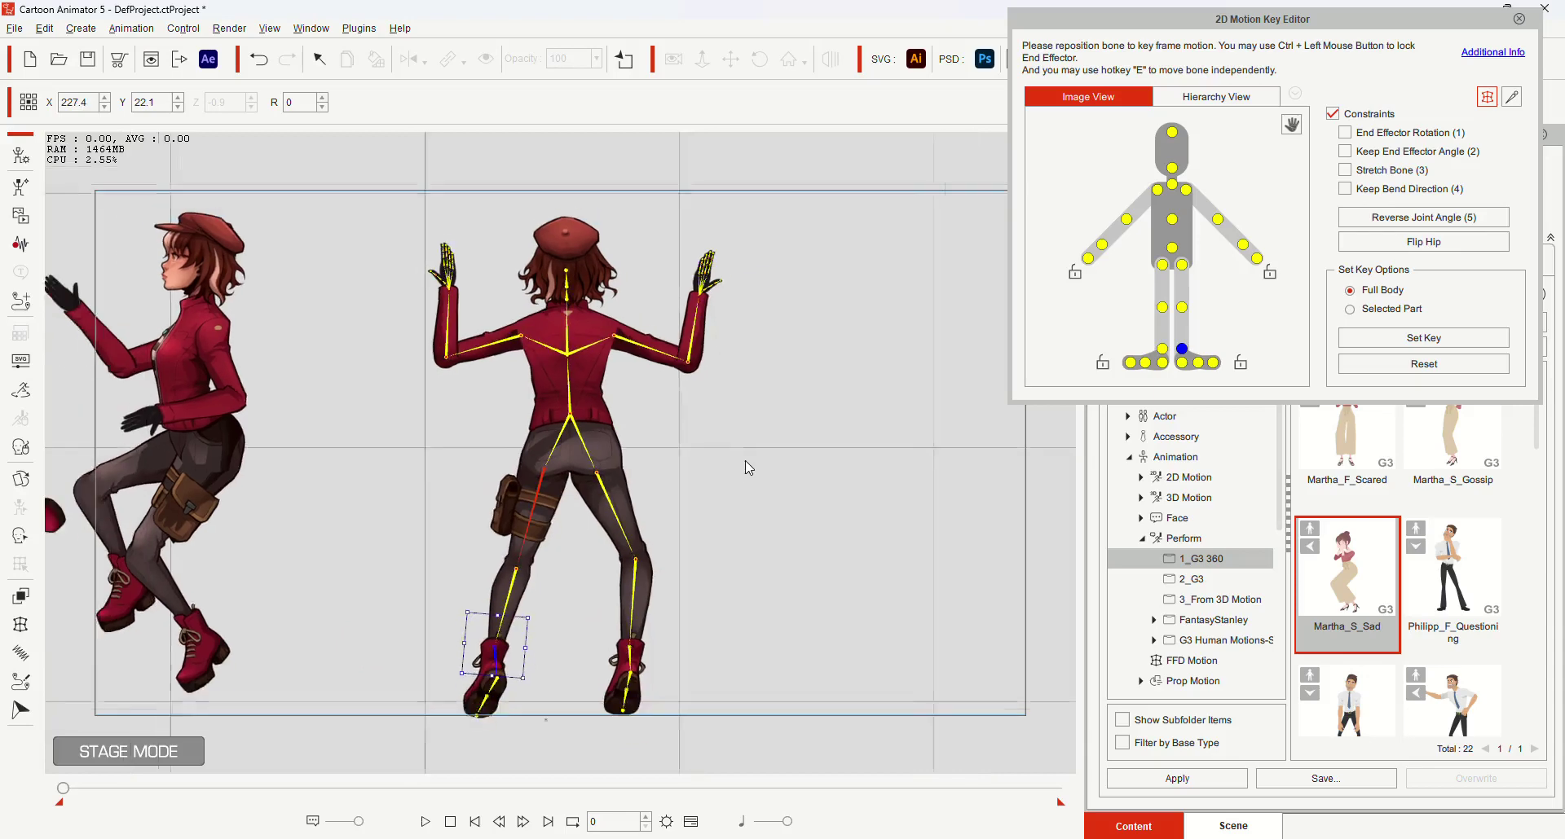
{"action": "left_click", "coordinate": [1520, 20]}
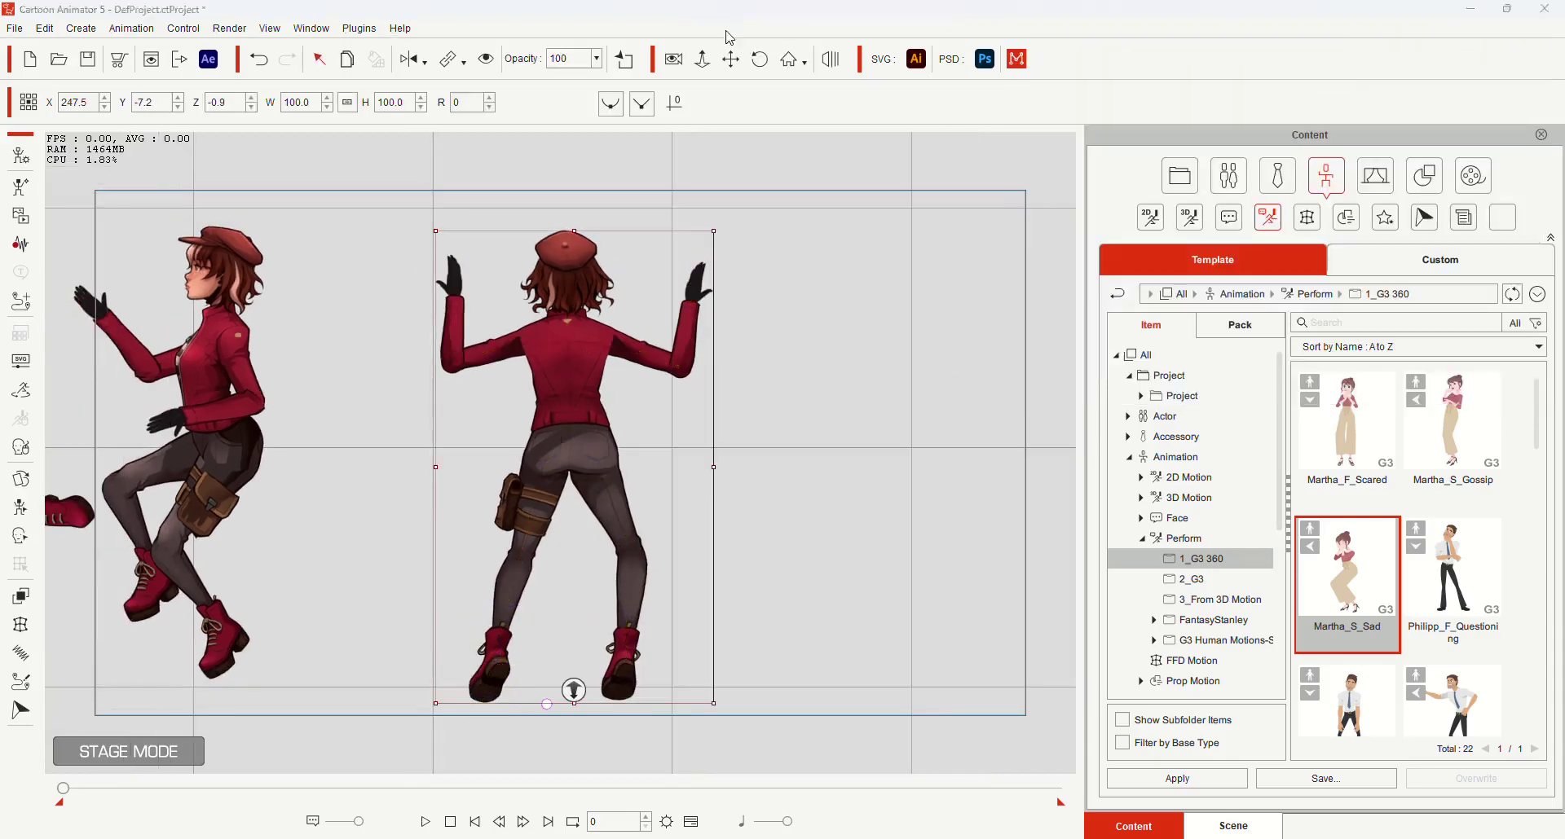